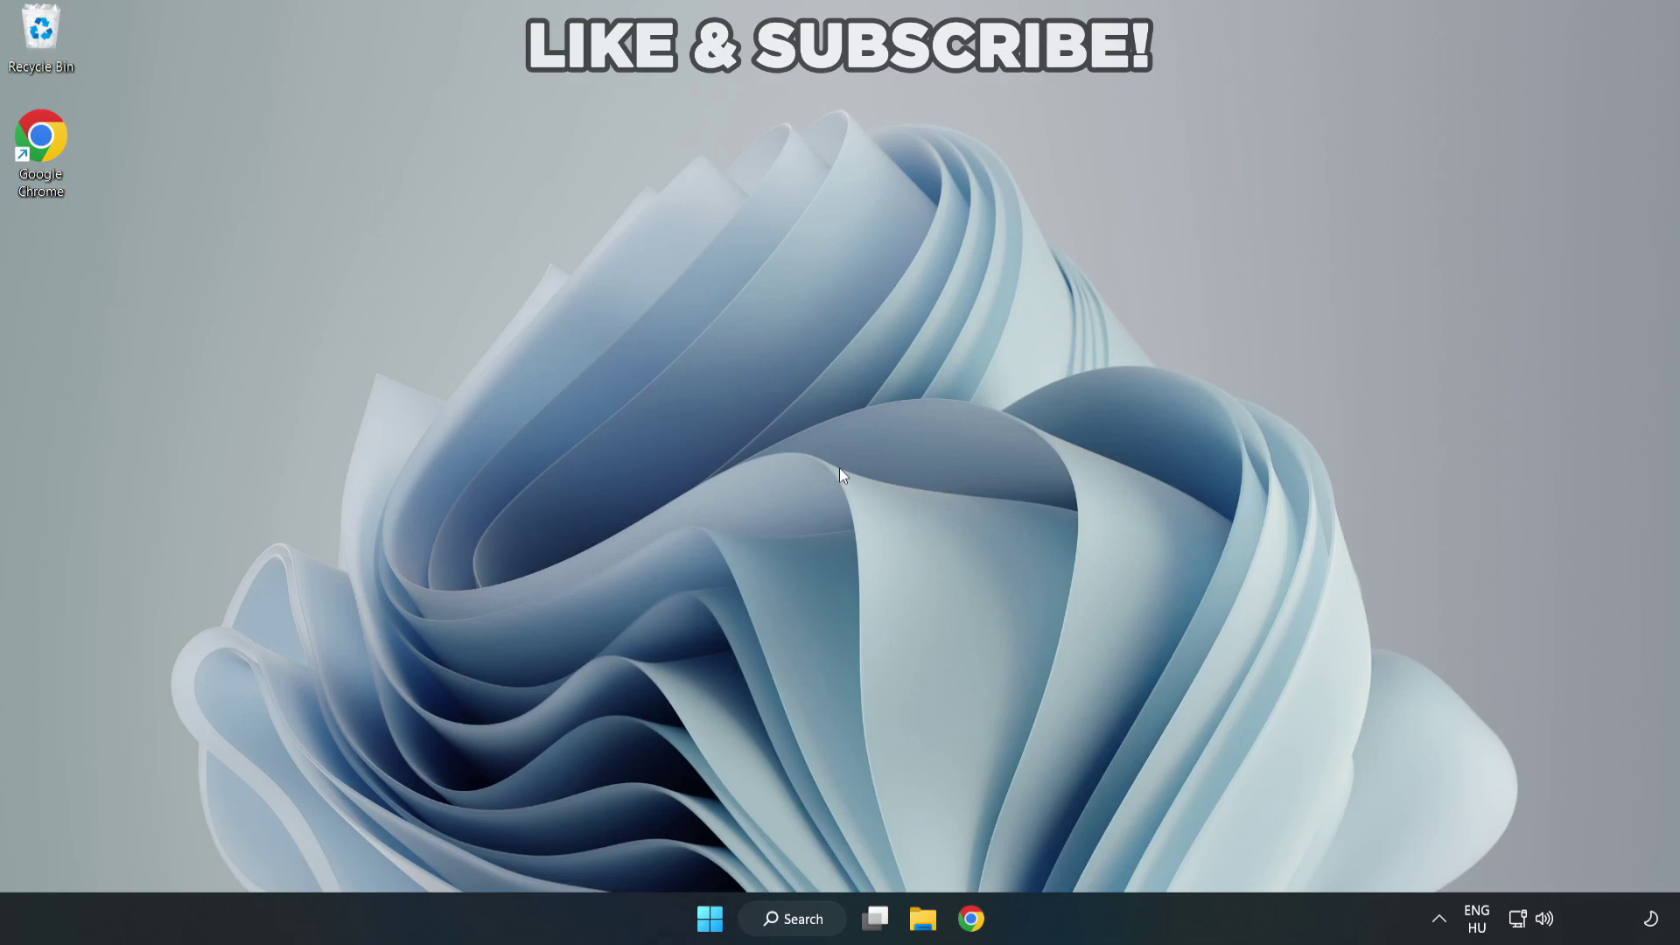
Search Windows for 'device manager' and open the Device Manager best match
left_click(801, 914)
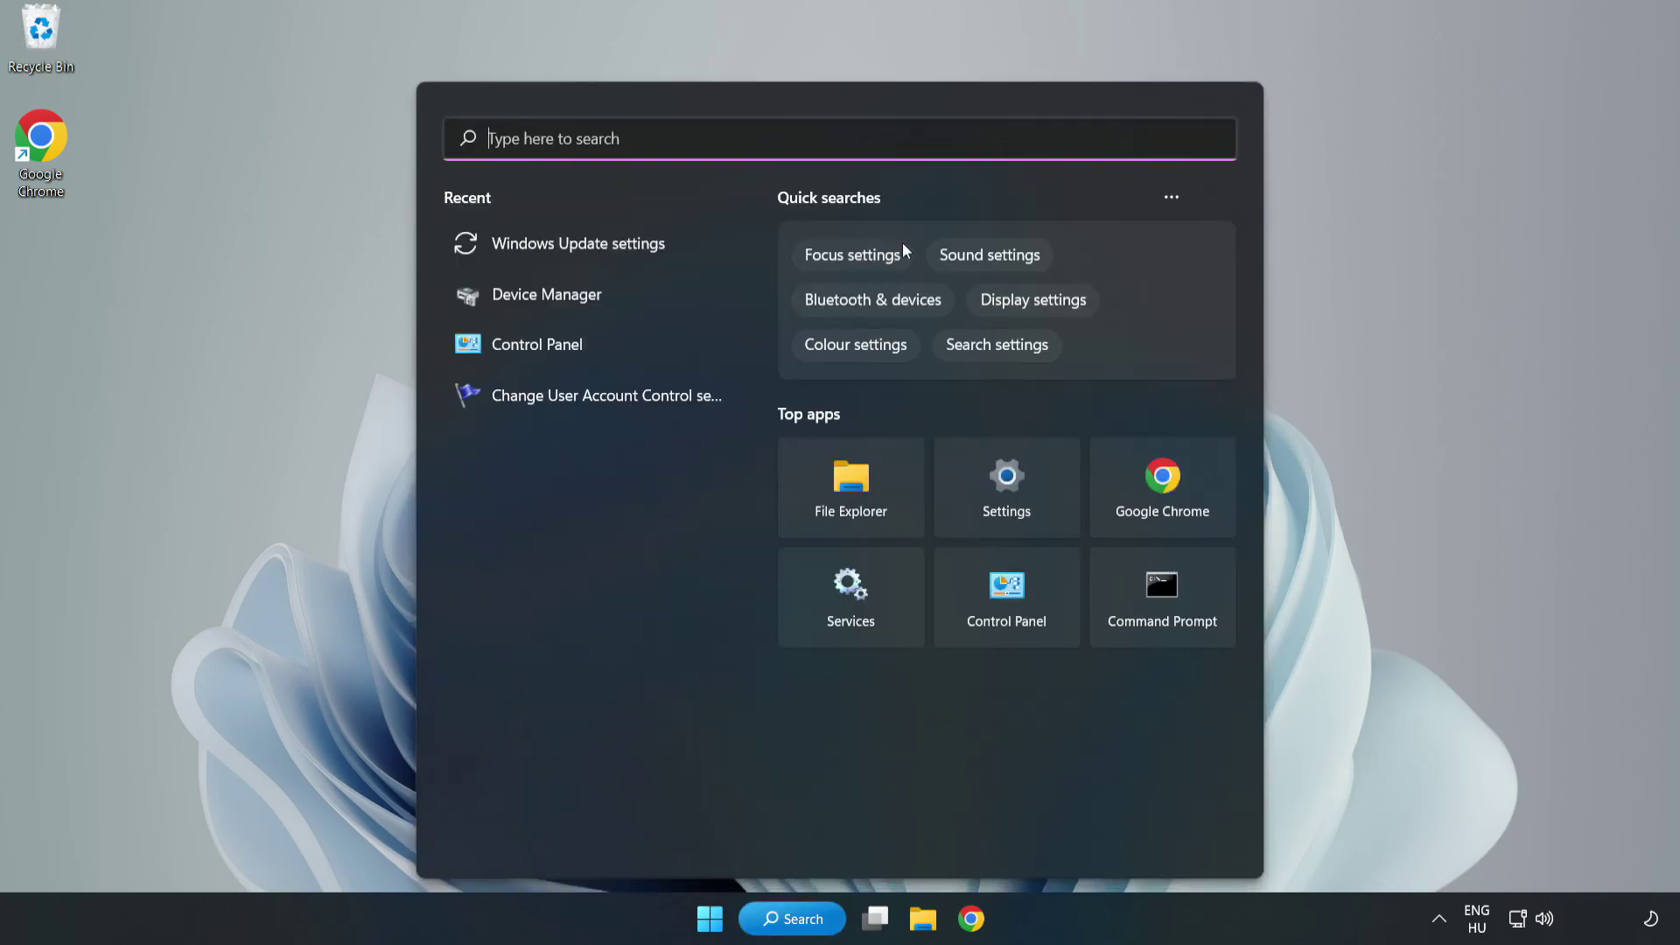
type("device m")
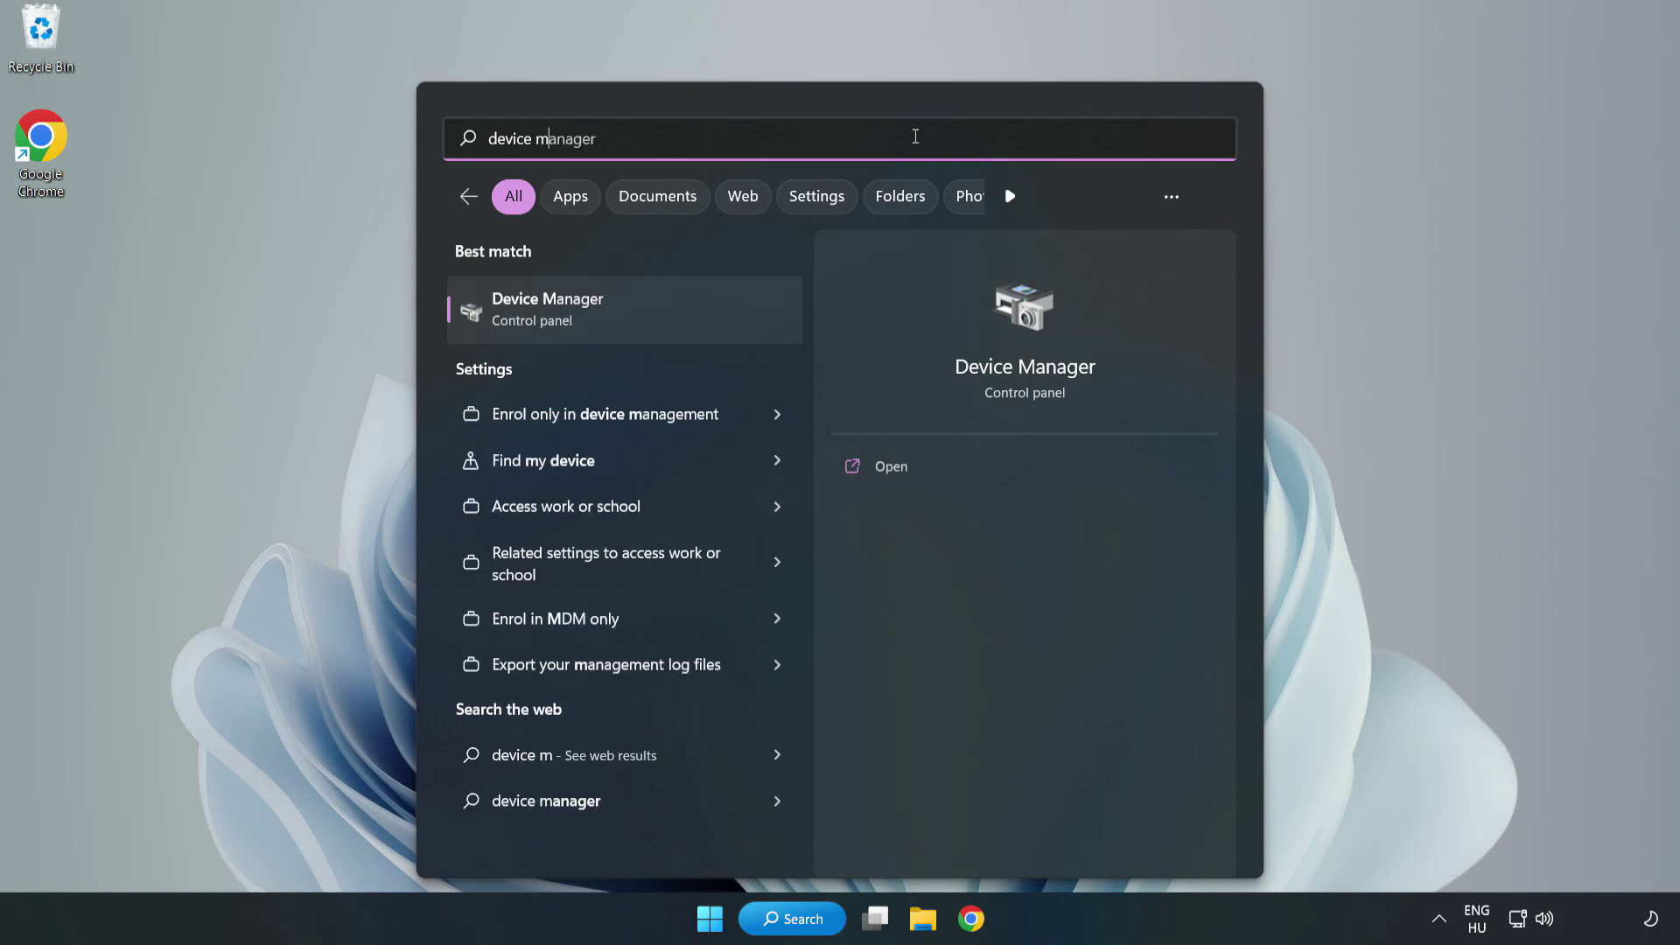
type("anager")
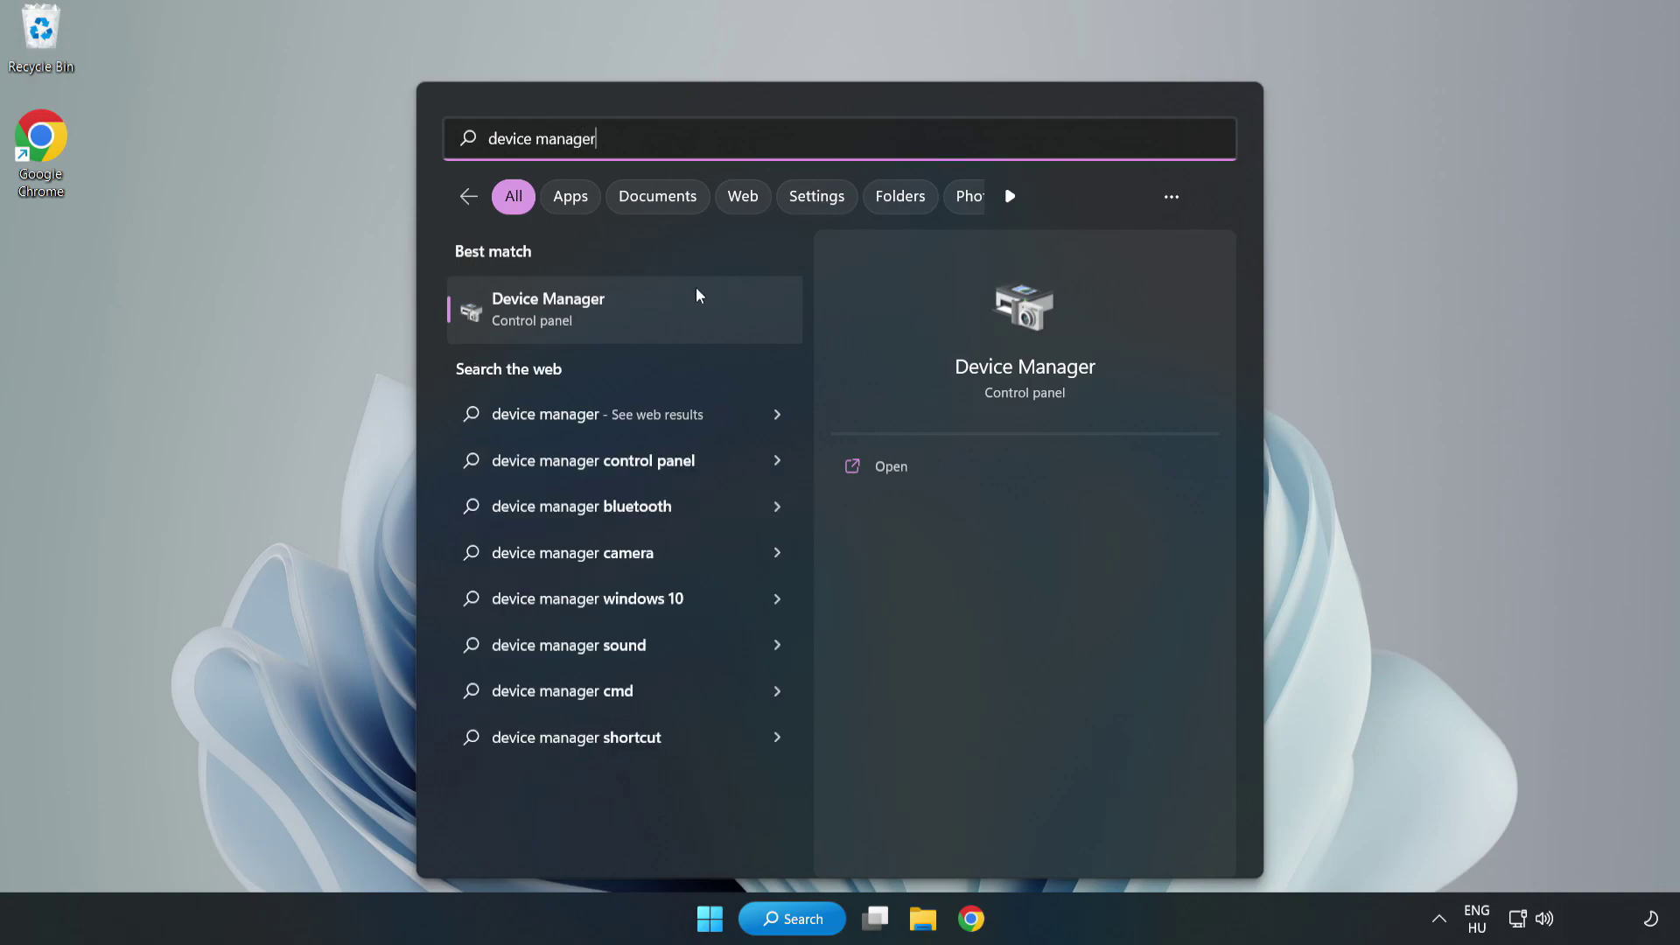
left_click(626, 325)
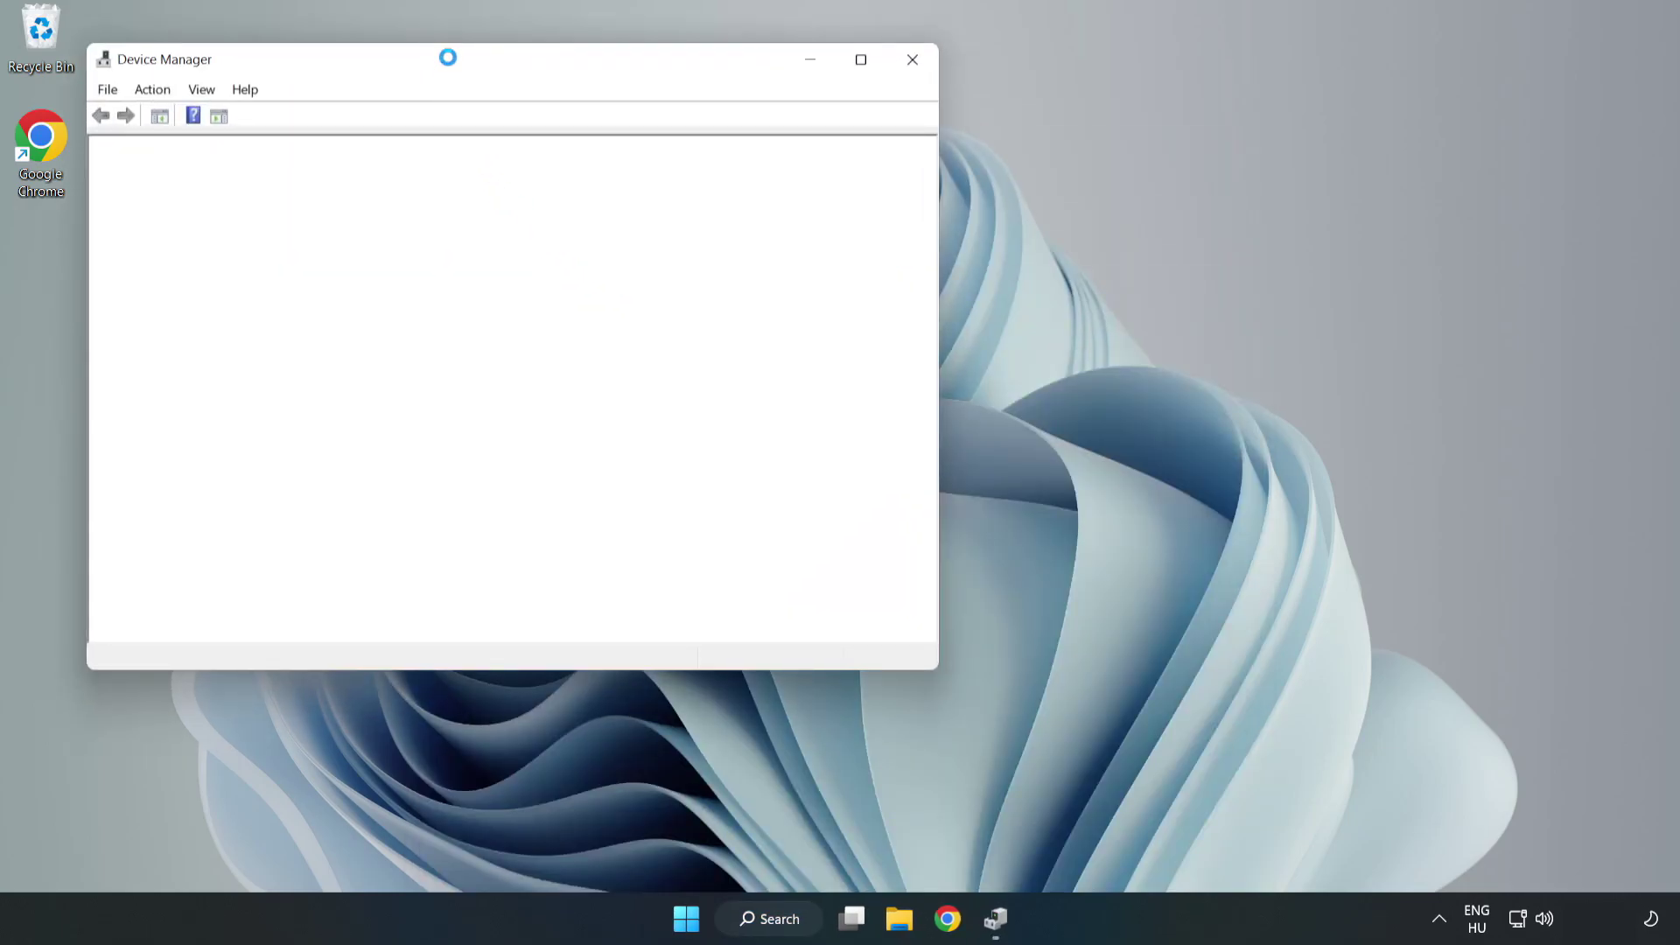
Run an automatic driver search for the VMware SVGA 3D display adapter, then close Device Manager
left_click_drag(449, 64, 748, 150)
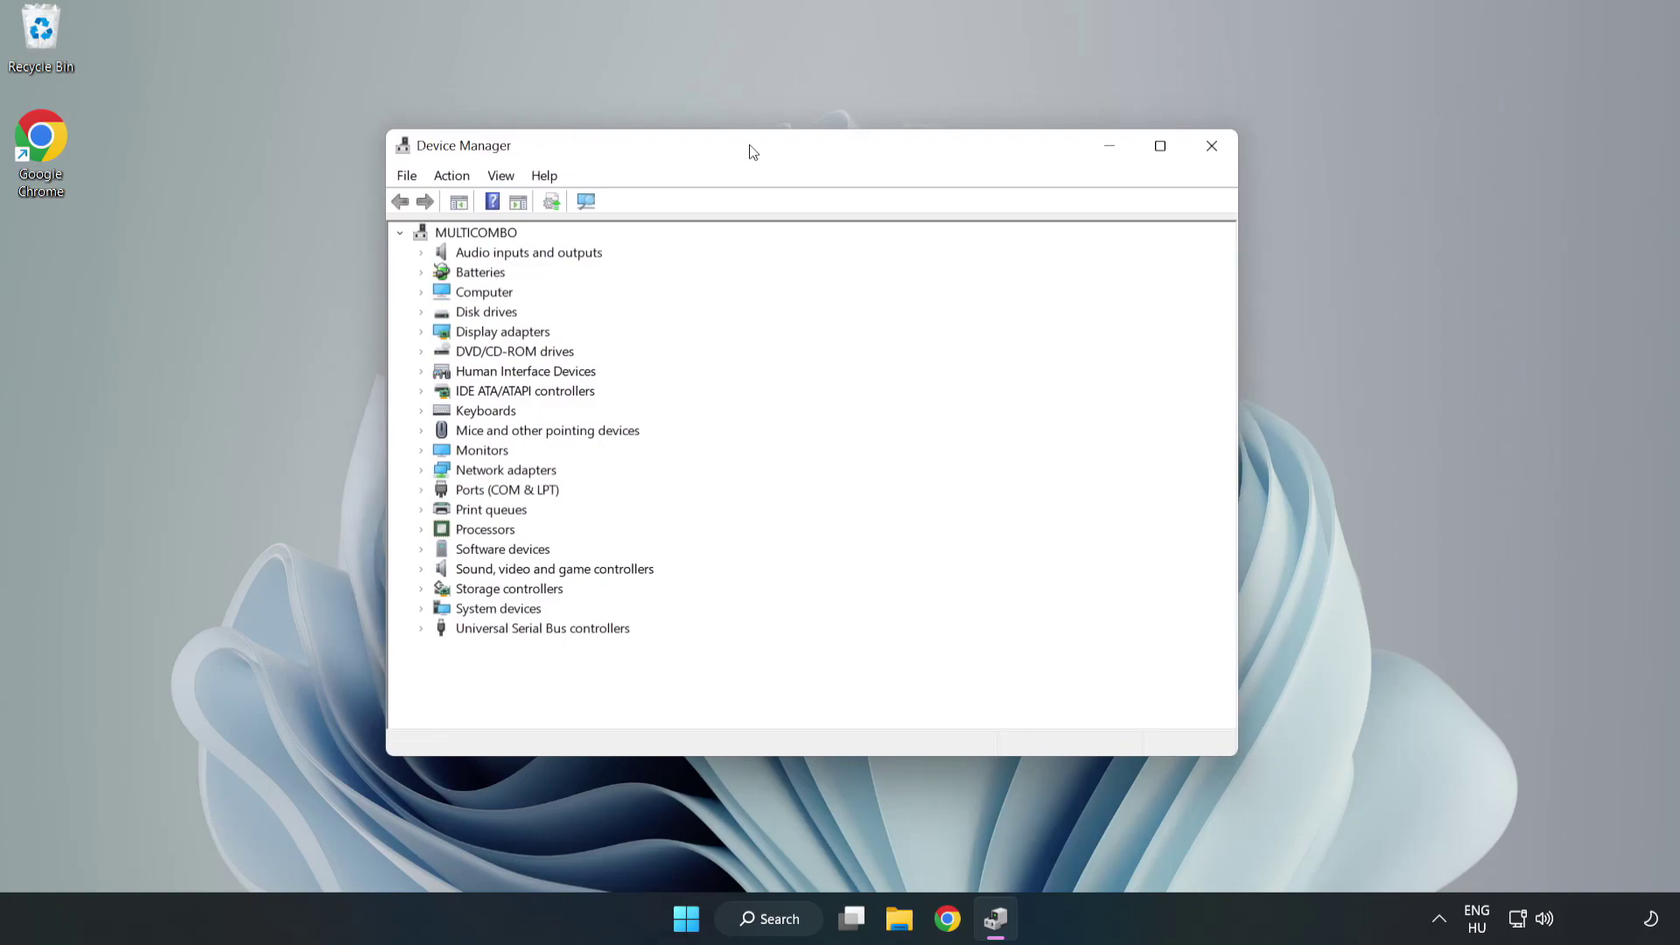
left_click(448, 333)
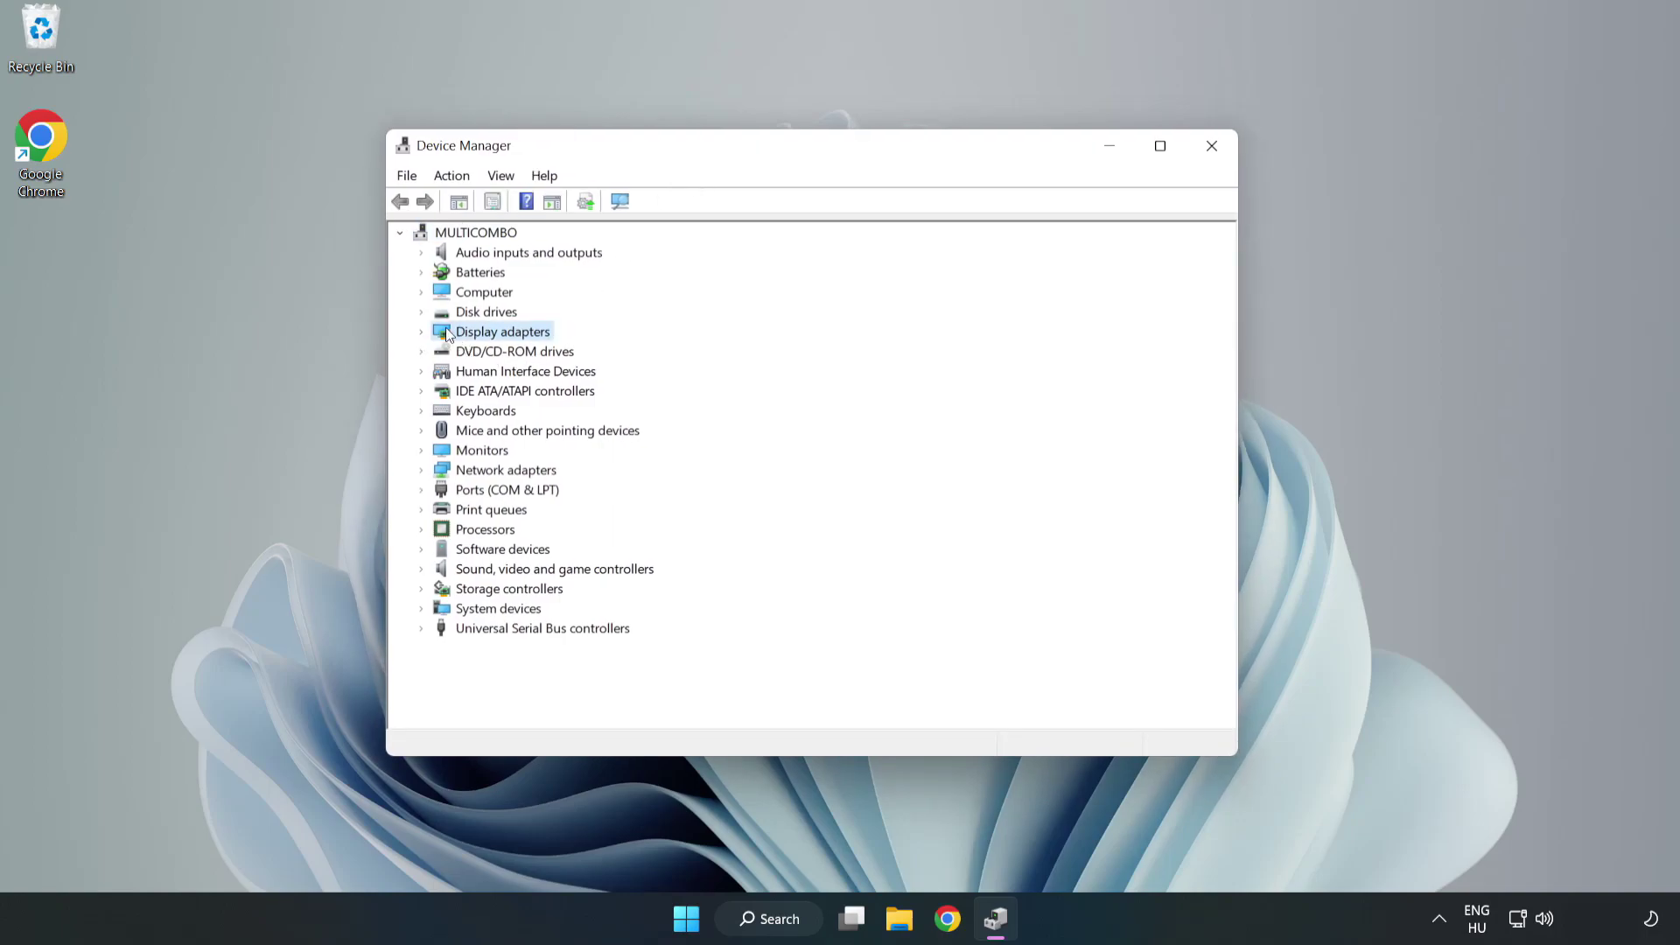
left_click(422, 330)
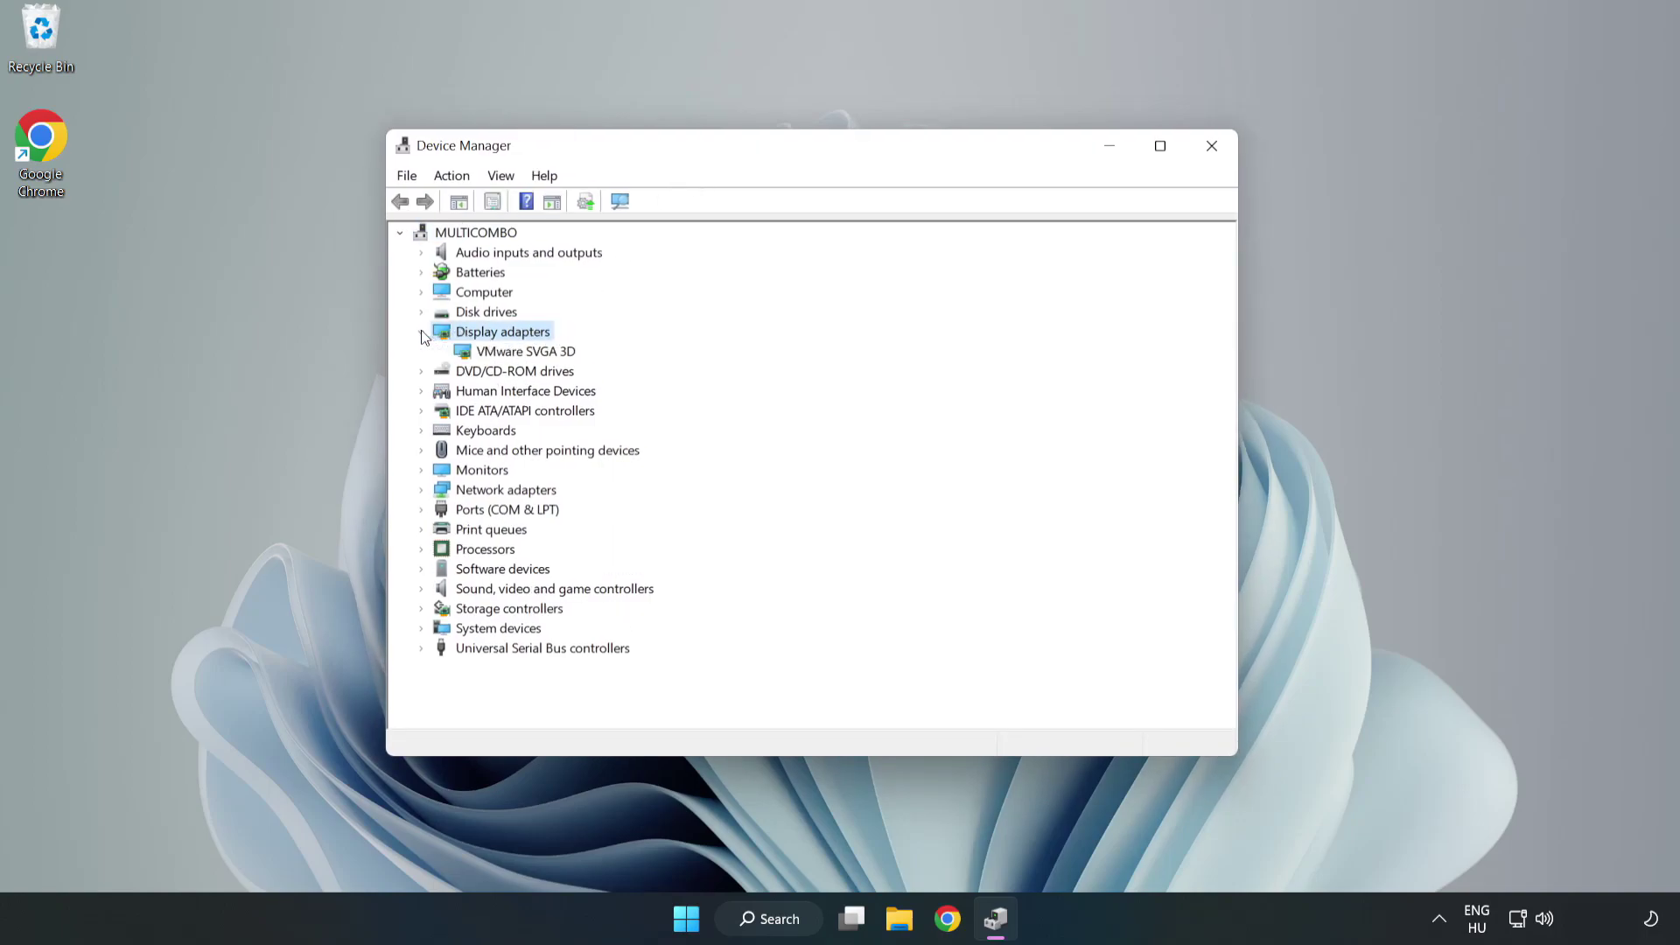
left_click(469, 352)
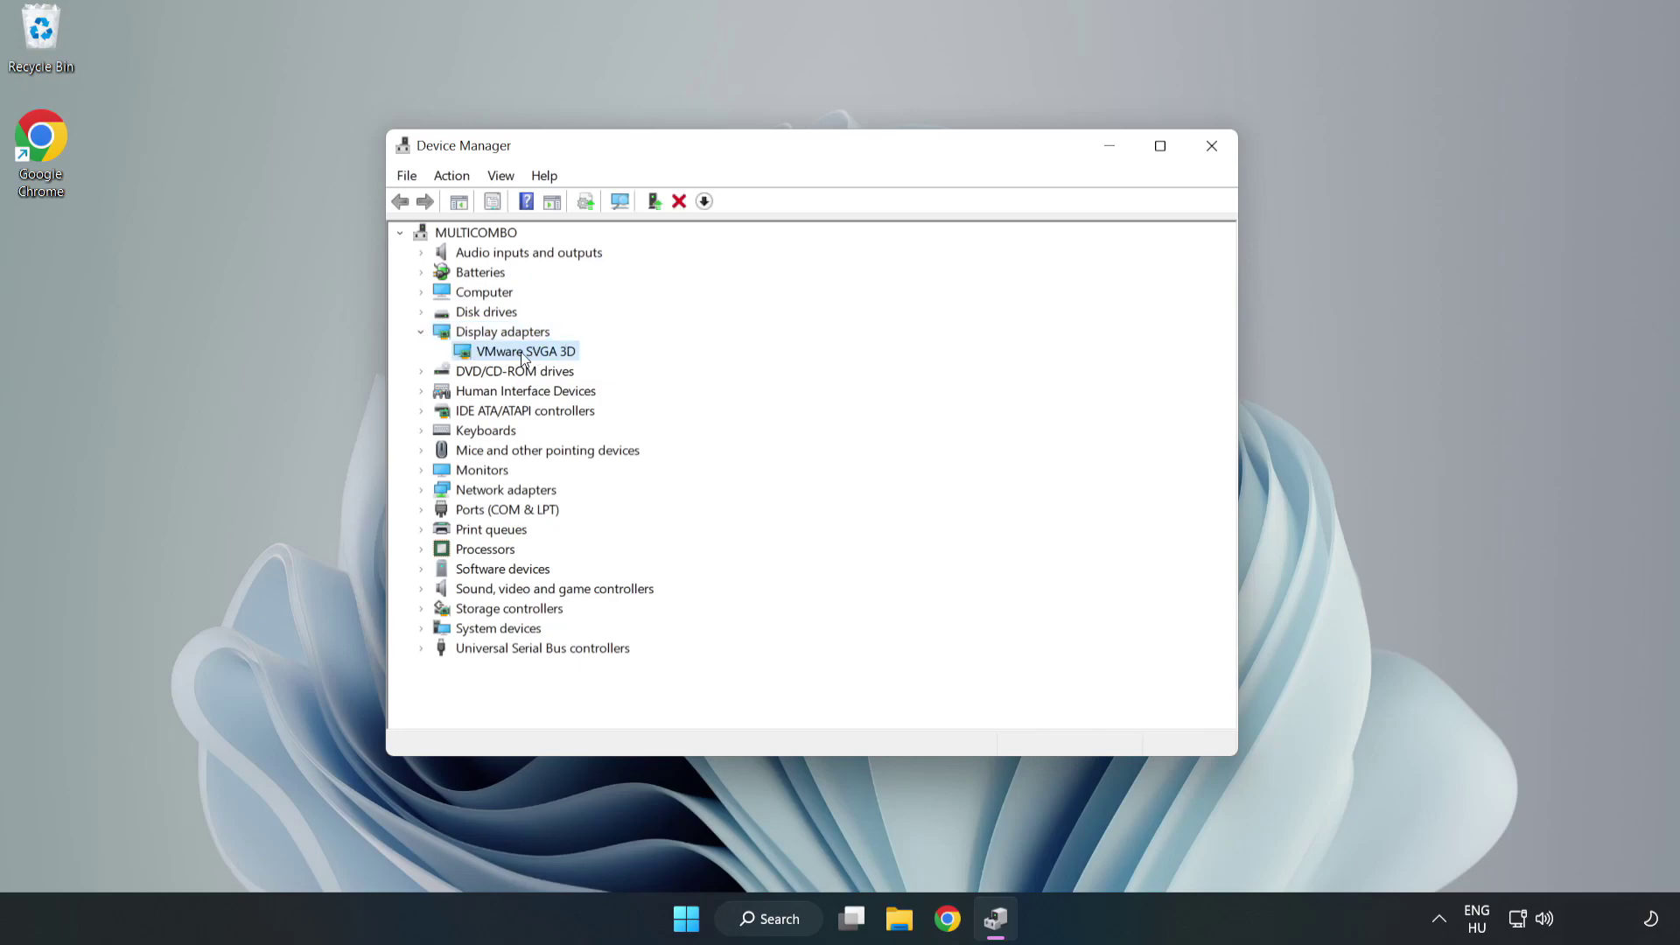
right_click(522, 355)
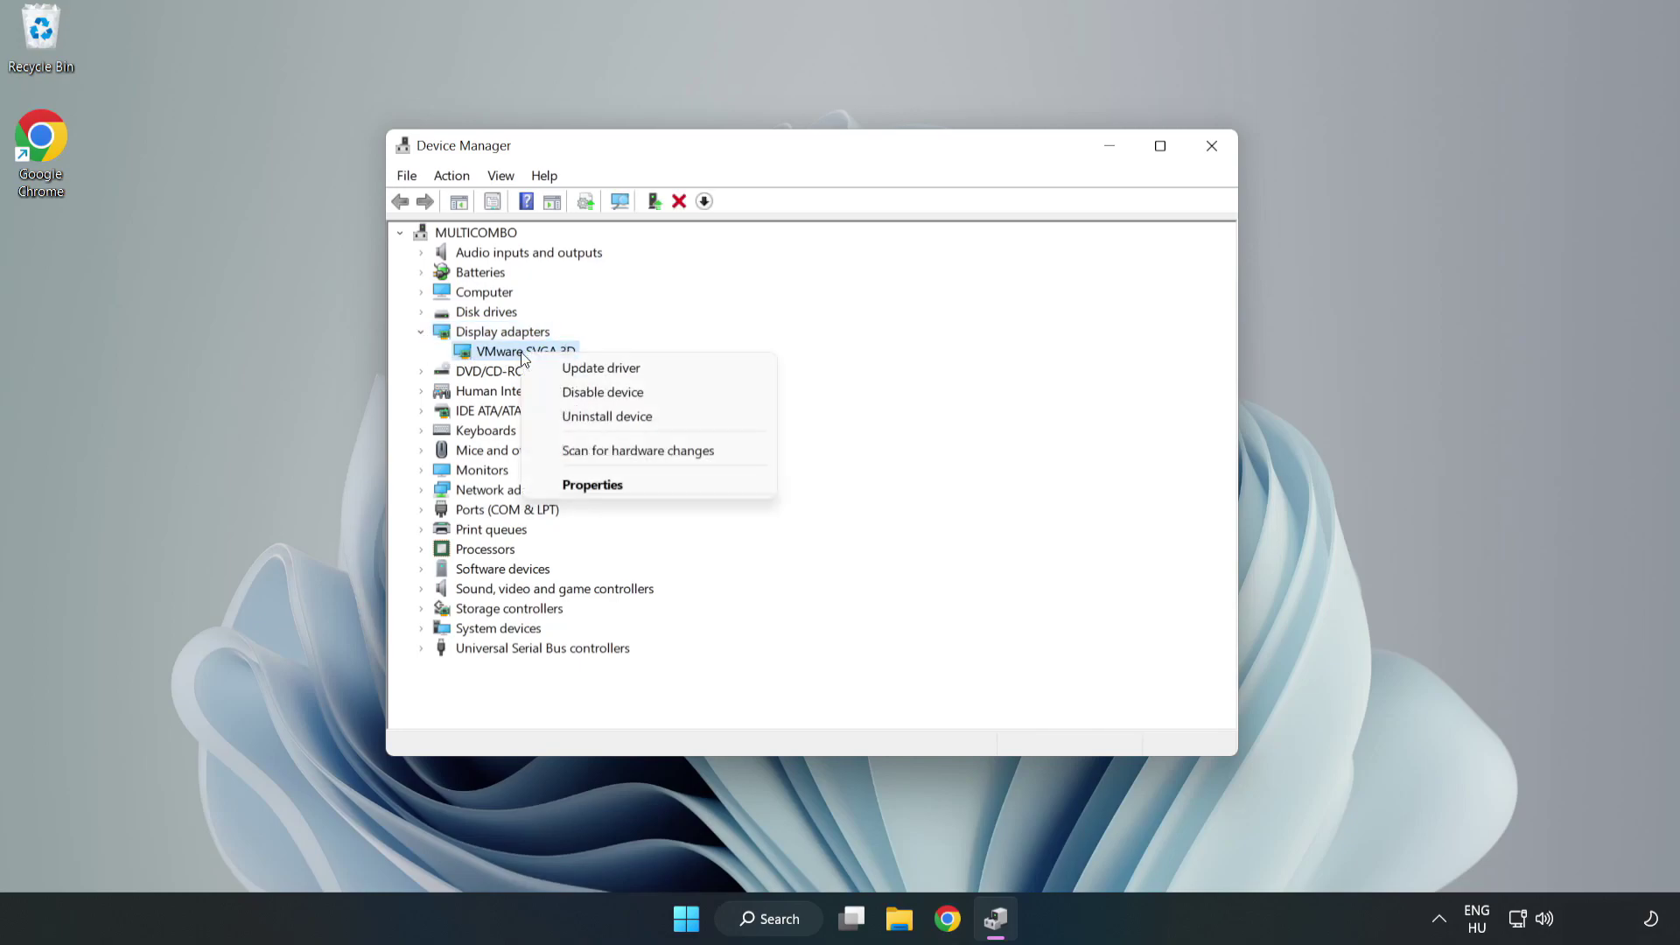
left_click(651, 371)
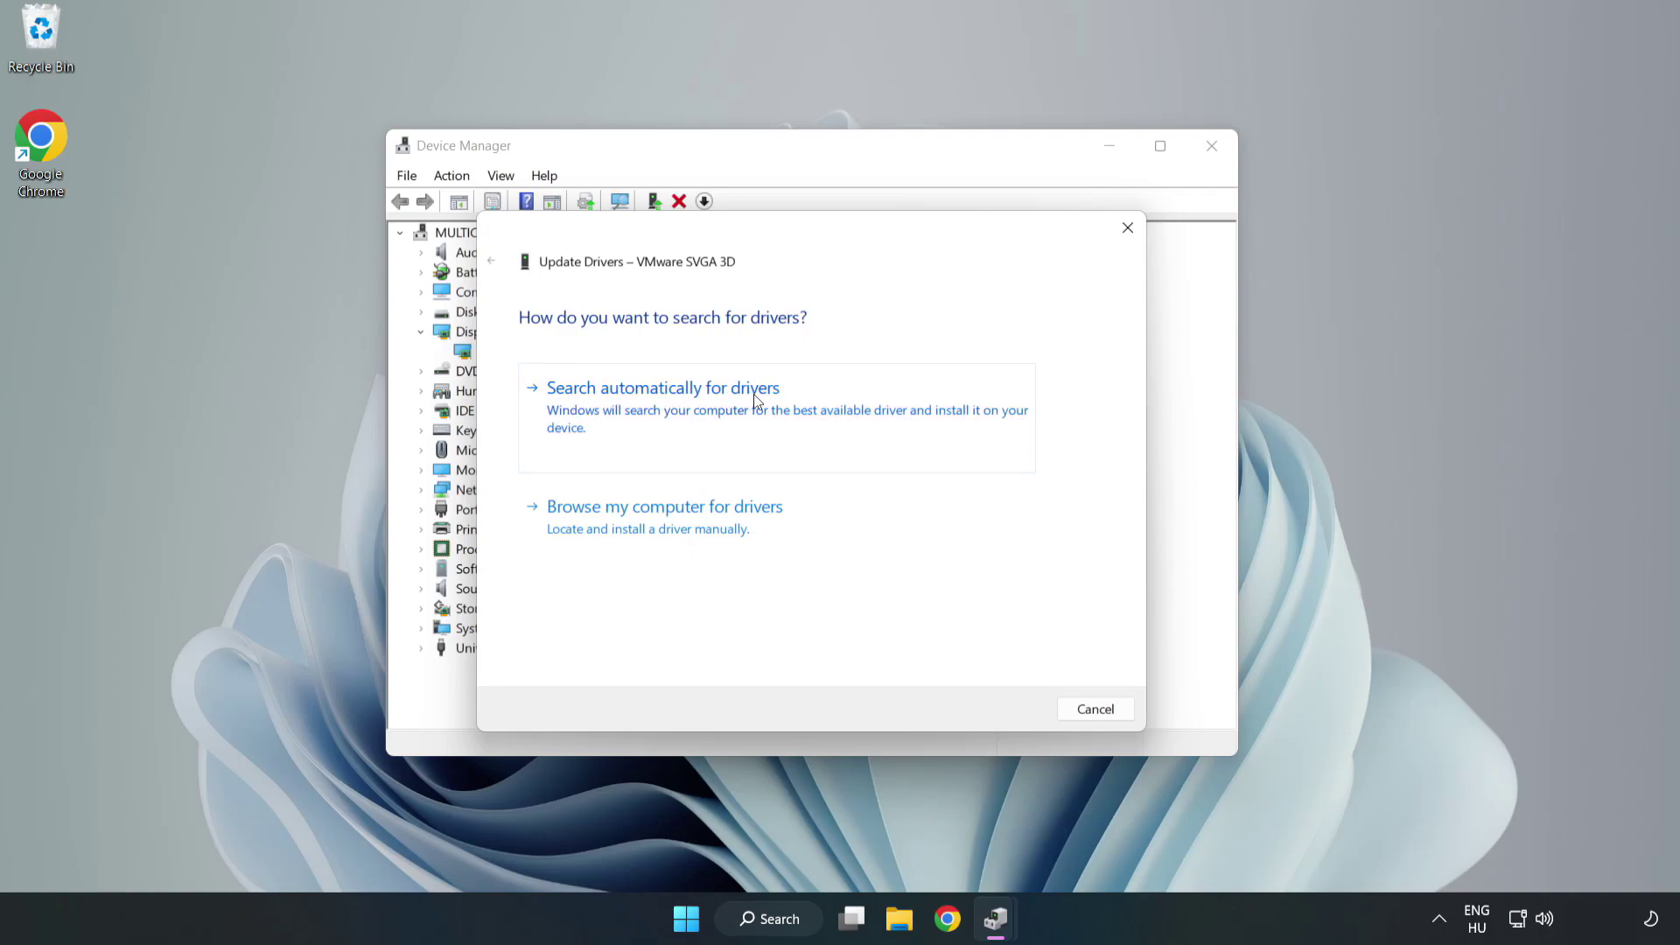
left_click(668, 409)
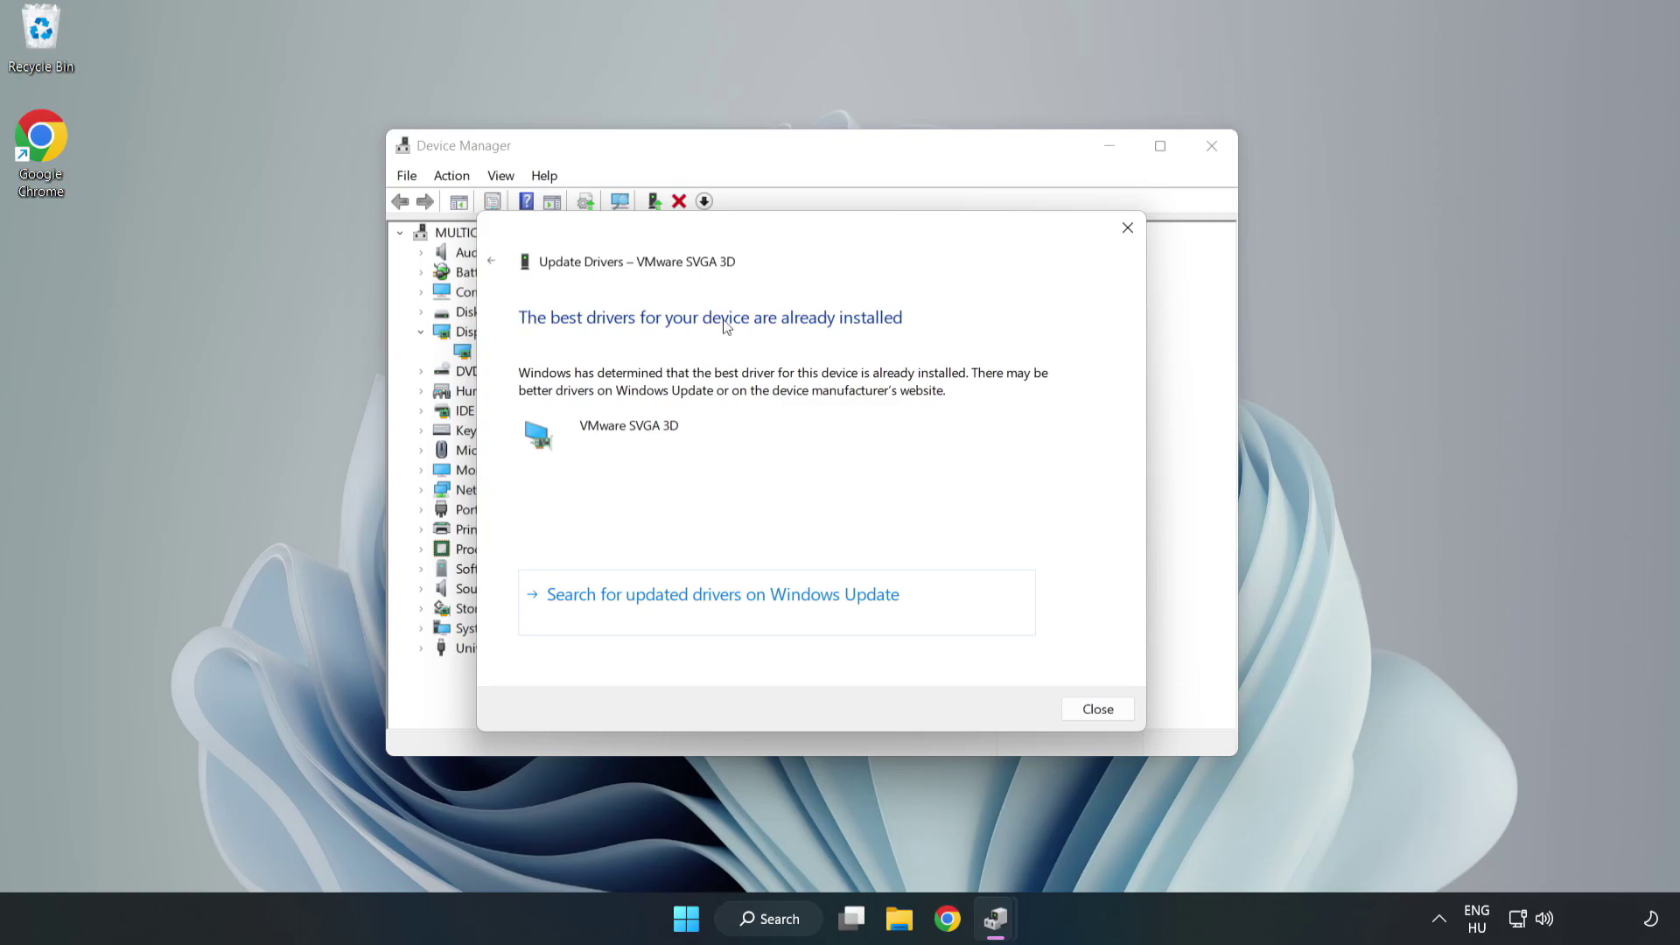
left_click(1101, 713)
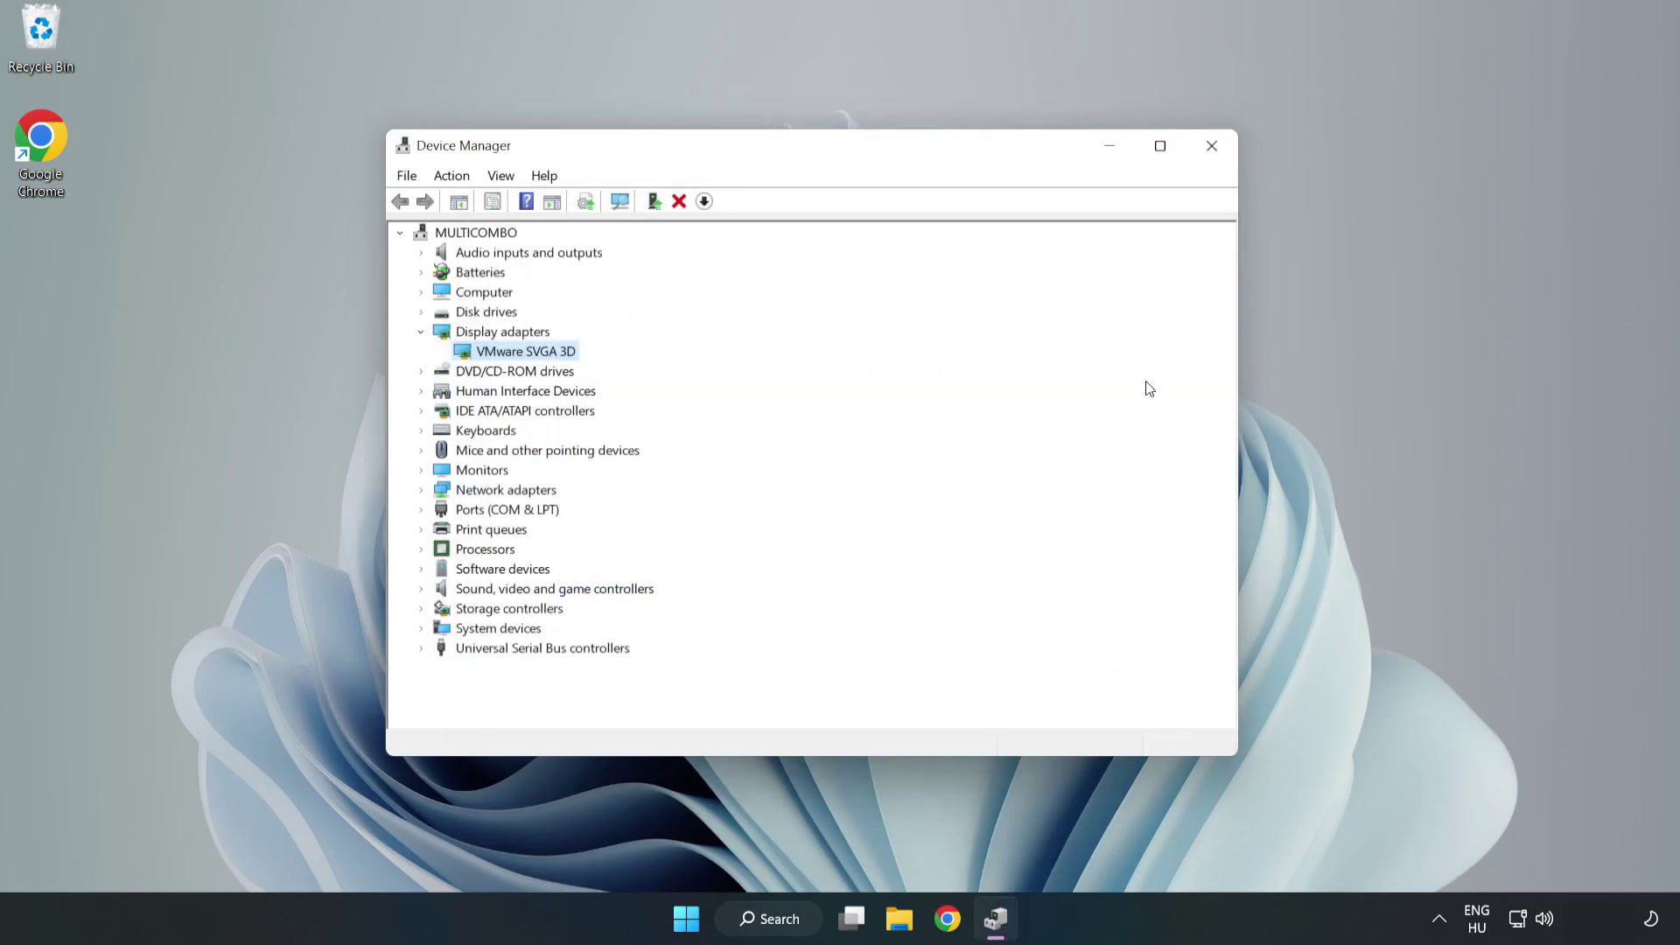
left_click(1213, 150)
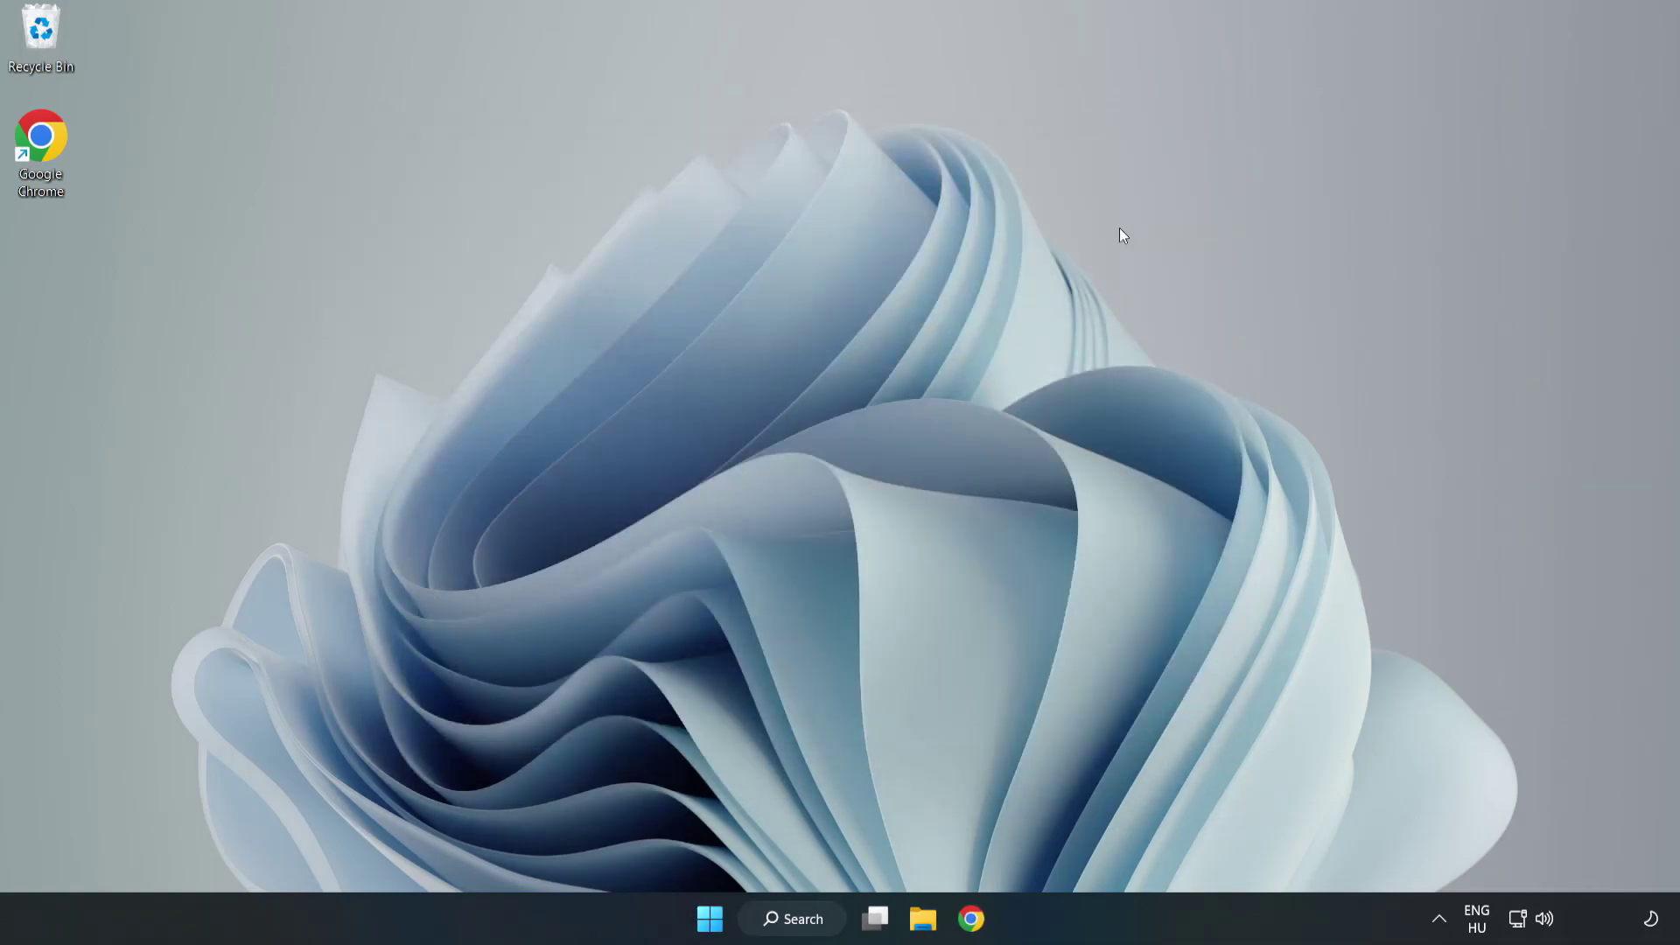
Open Windows Update by searching 'updates', maximize Settings, and check for updates
left_click(773, 916)
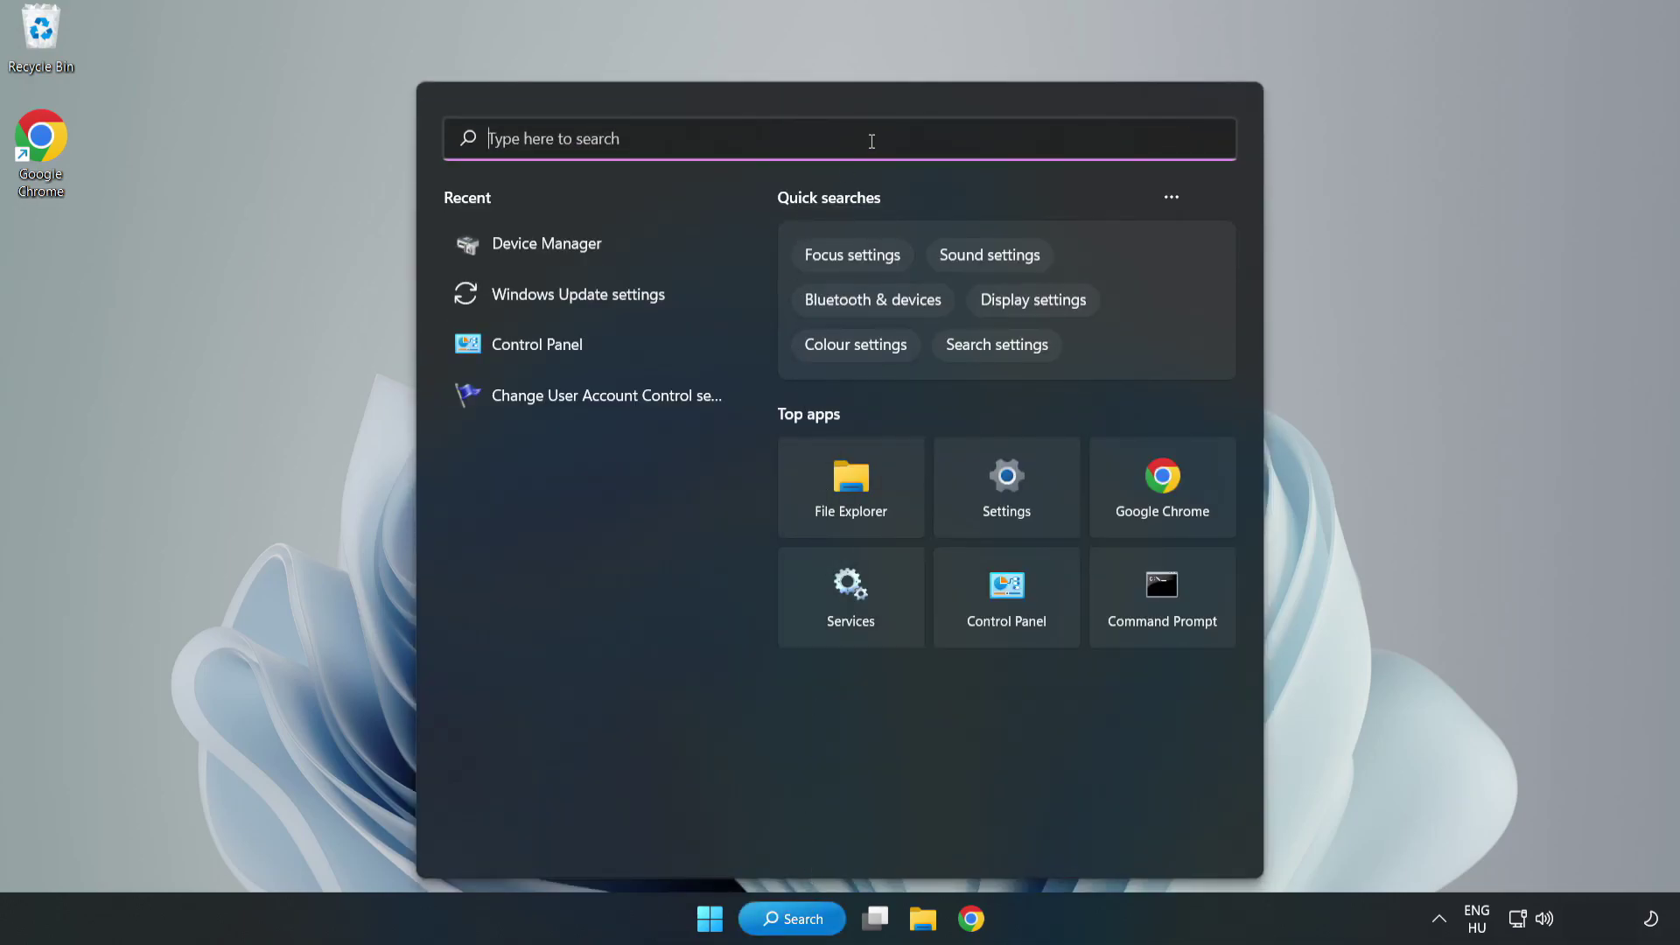
type("updates")
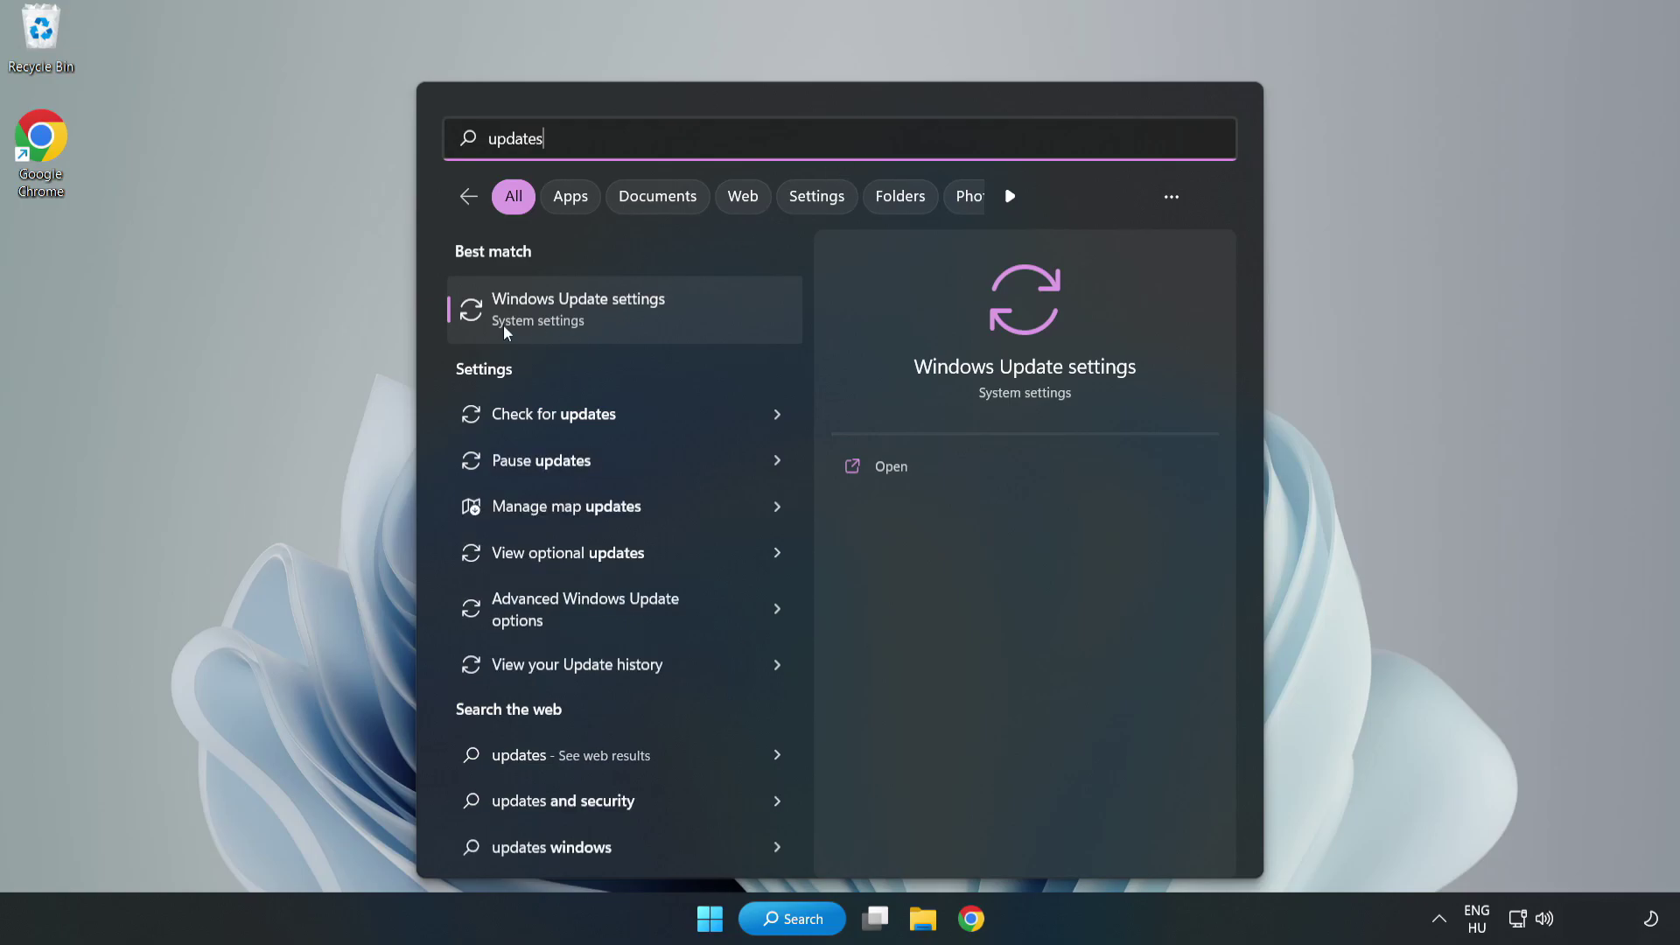
left_click(601, 319)
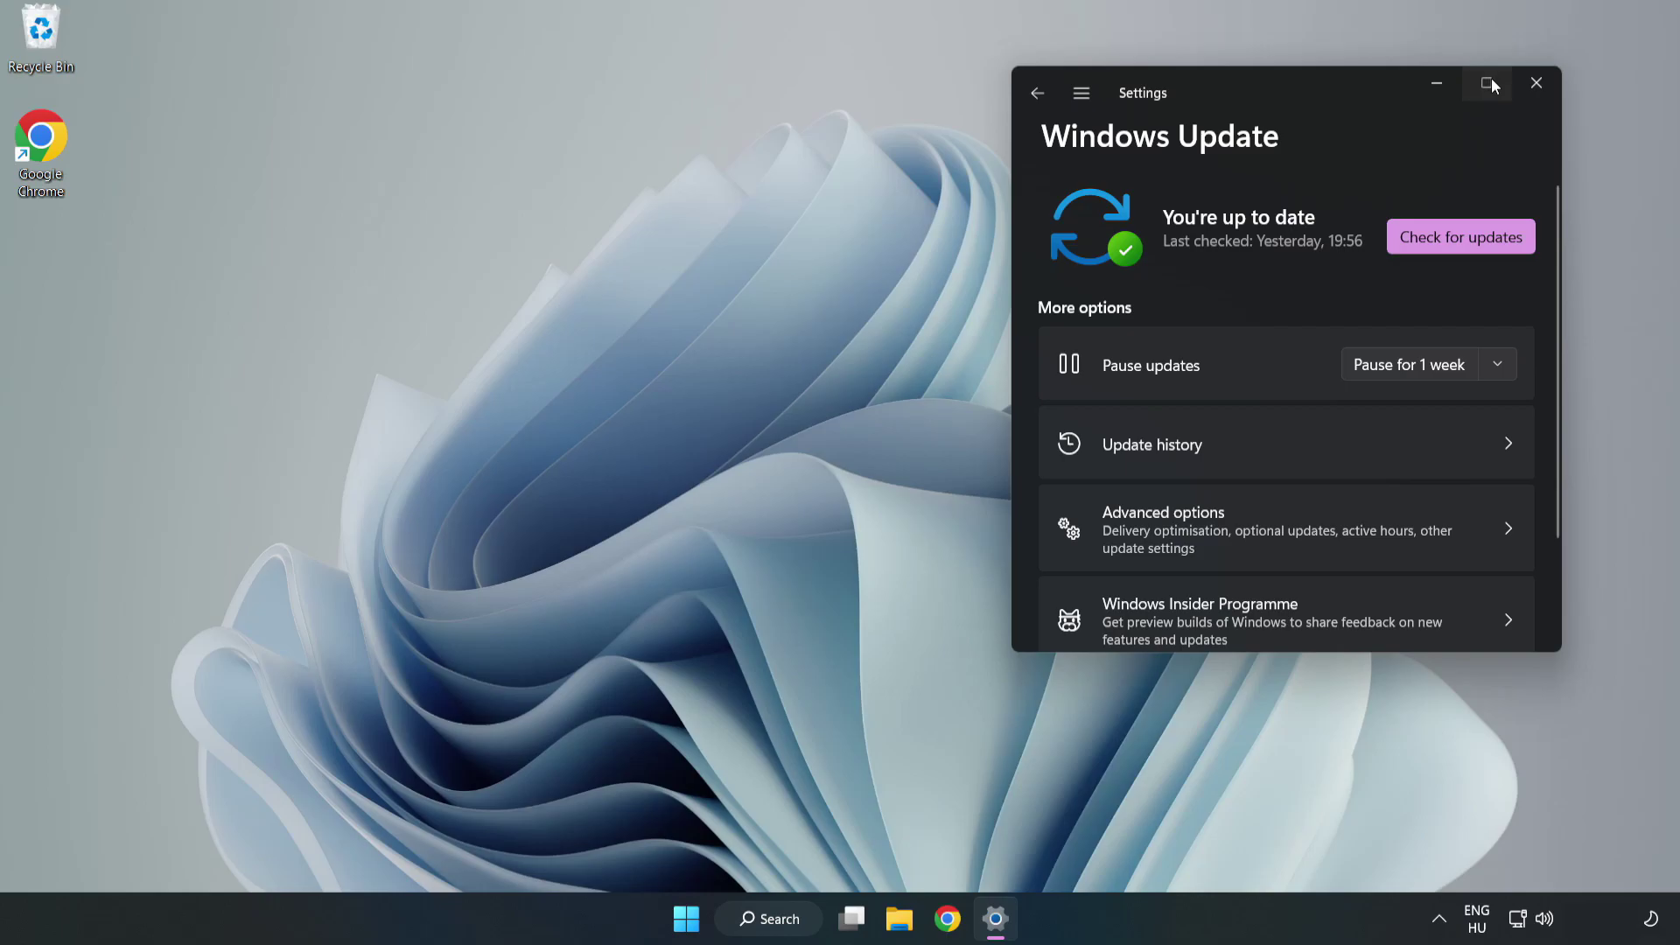
left_click(1489, 79)
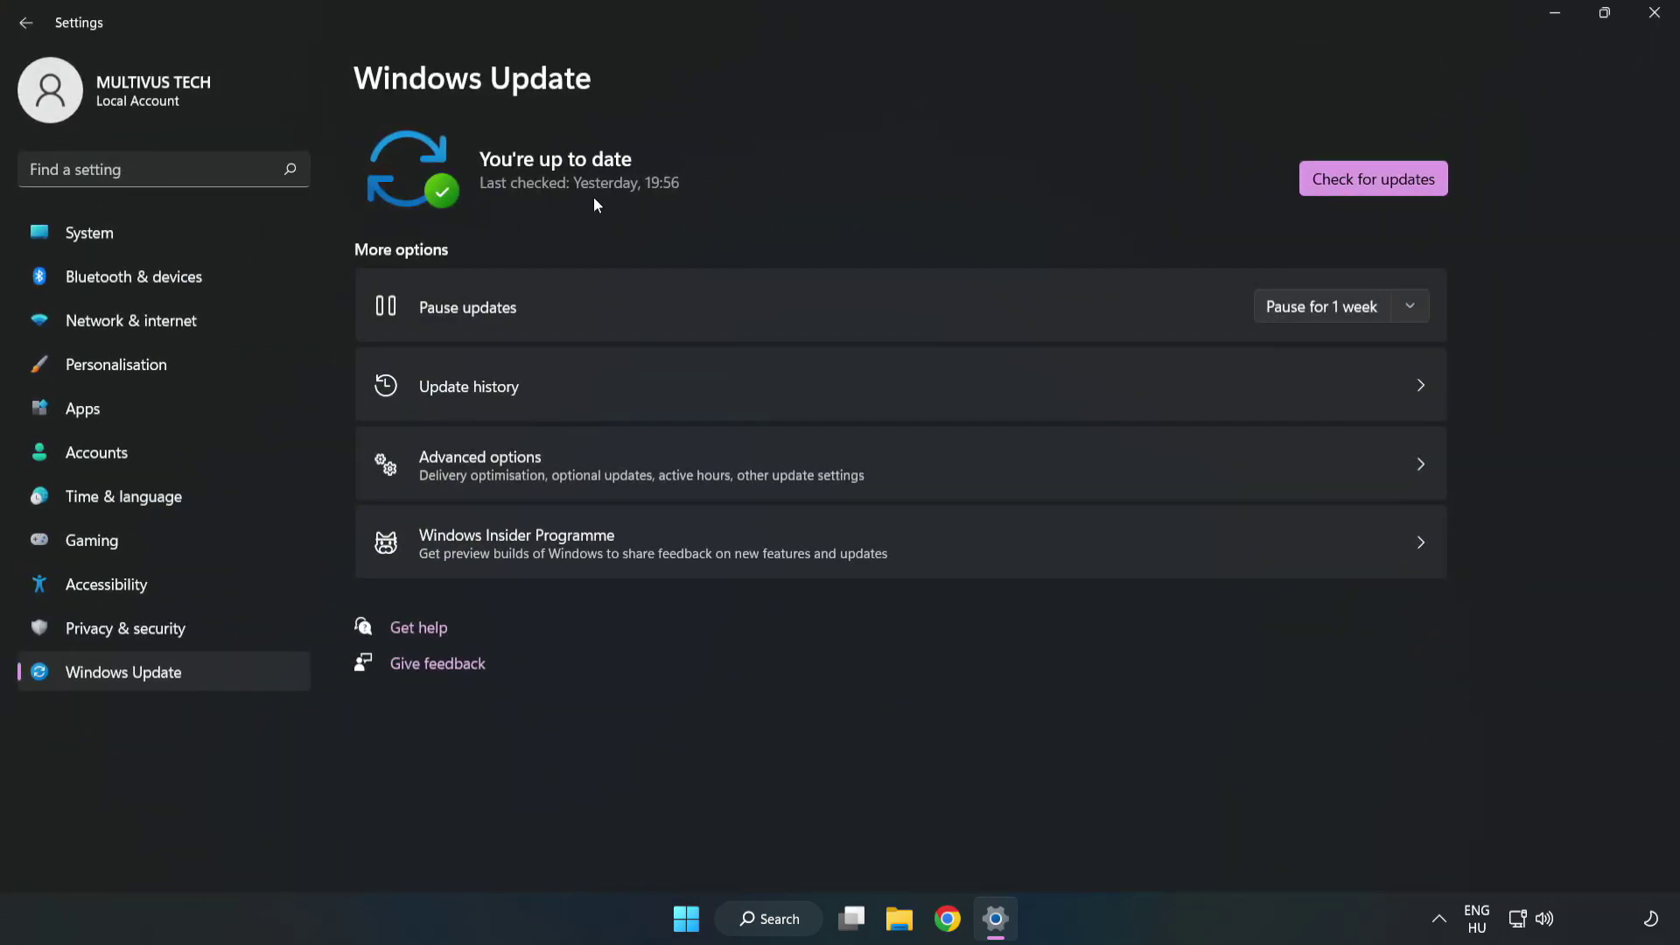
left_click(1380, 182)
Close Settings and open the Compatibility properties of the YOUR NOT WORKING APP shortcut
left_click(1654, 12)
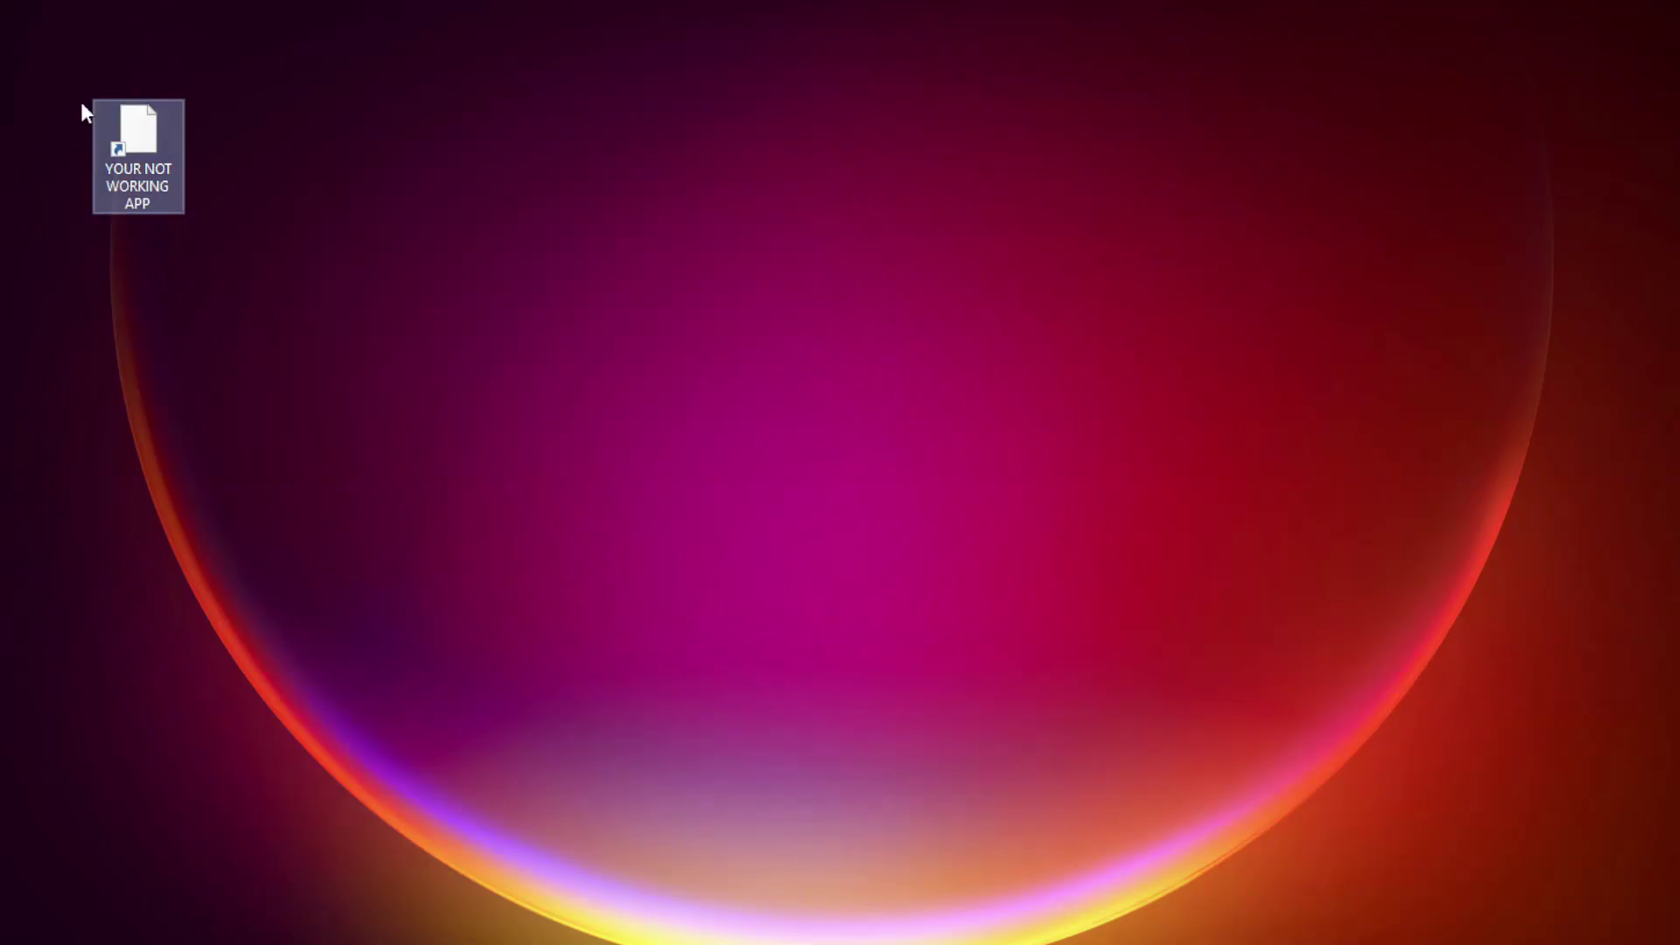
right_click(137, 124)
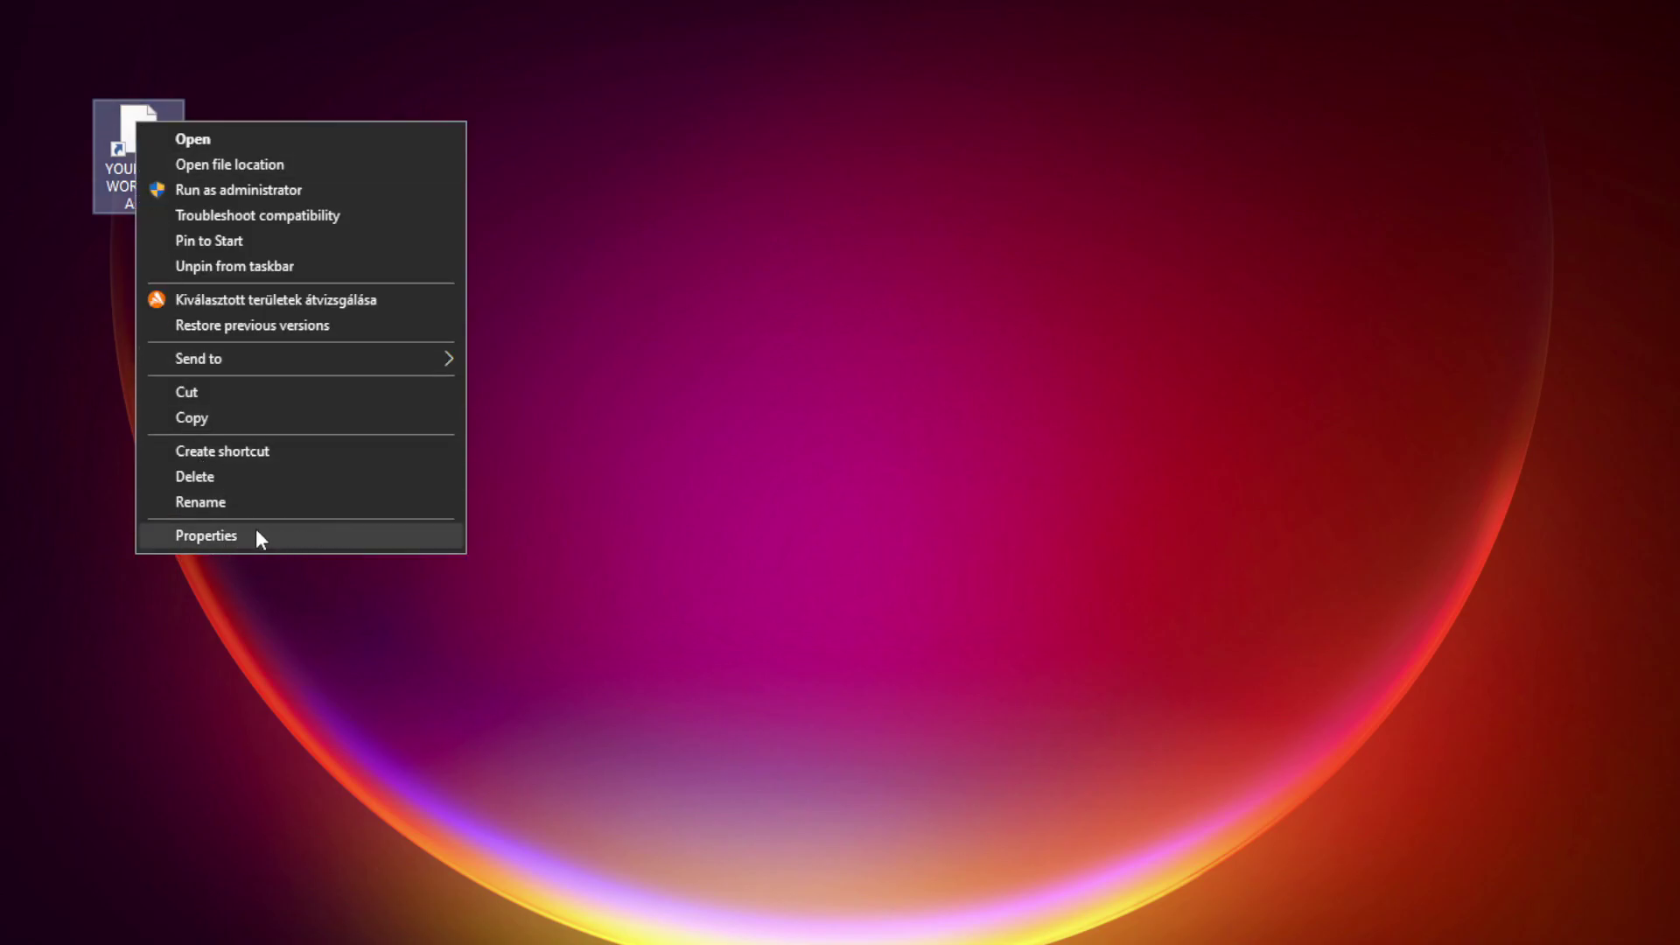
left_click(338, 537)
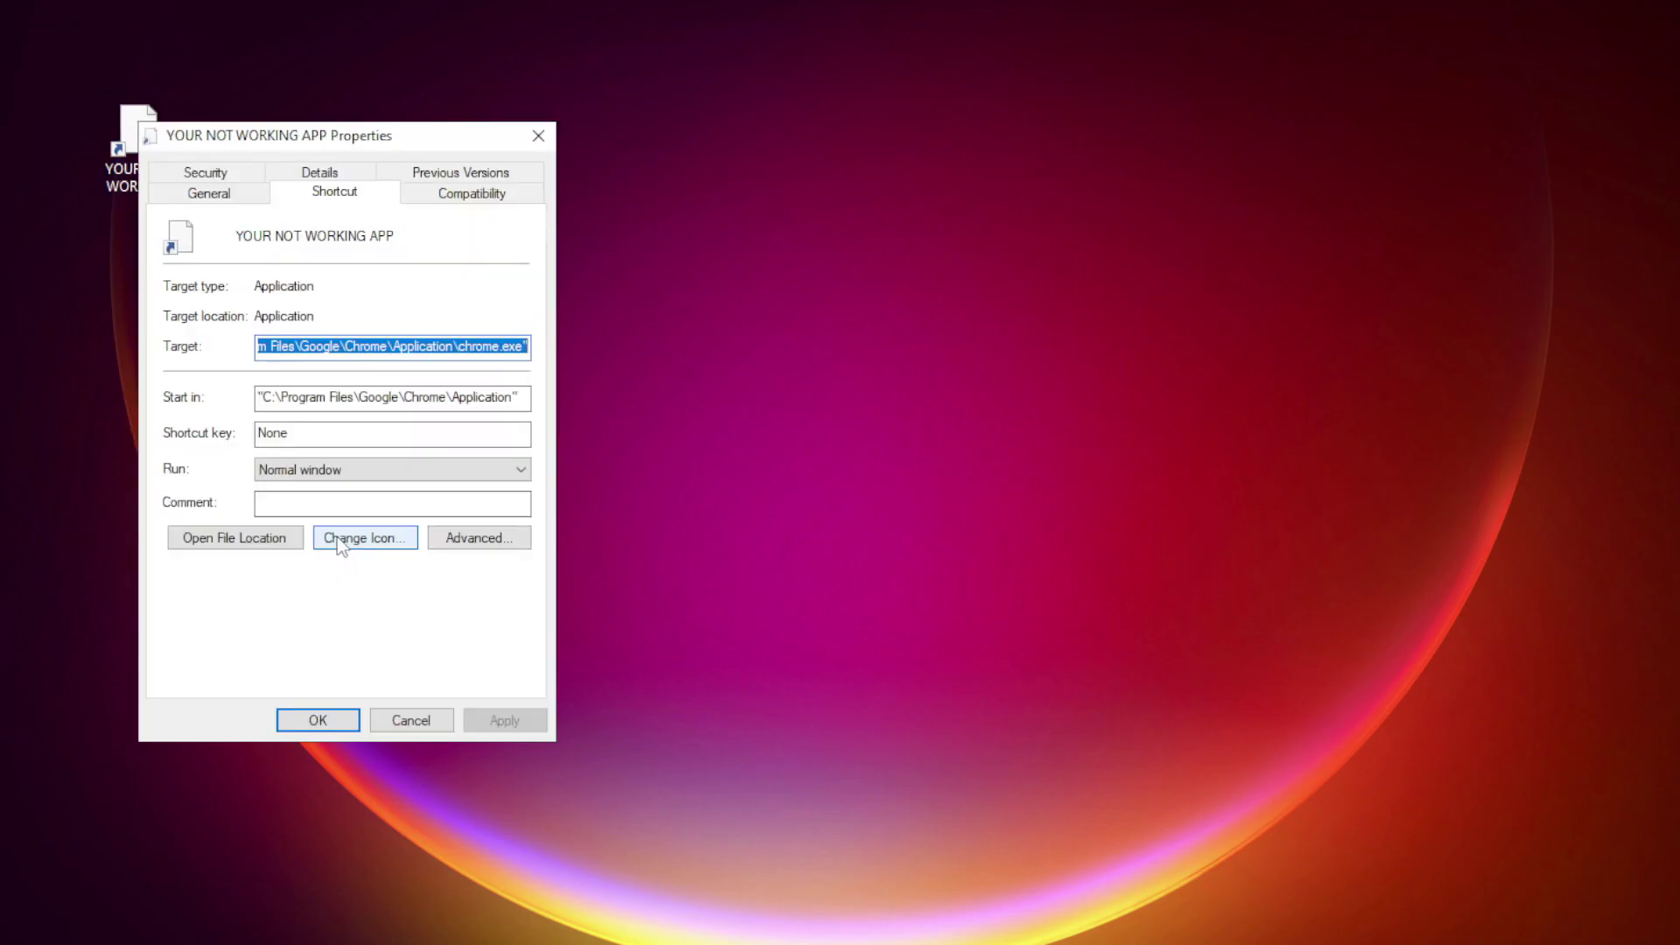
left_click_drag(368, 139, 846, 185)
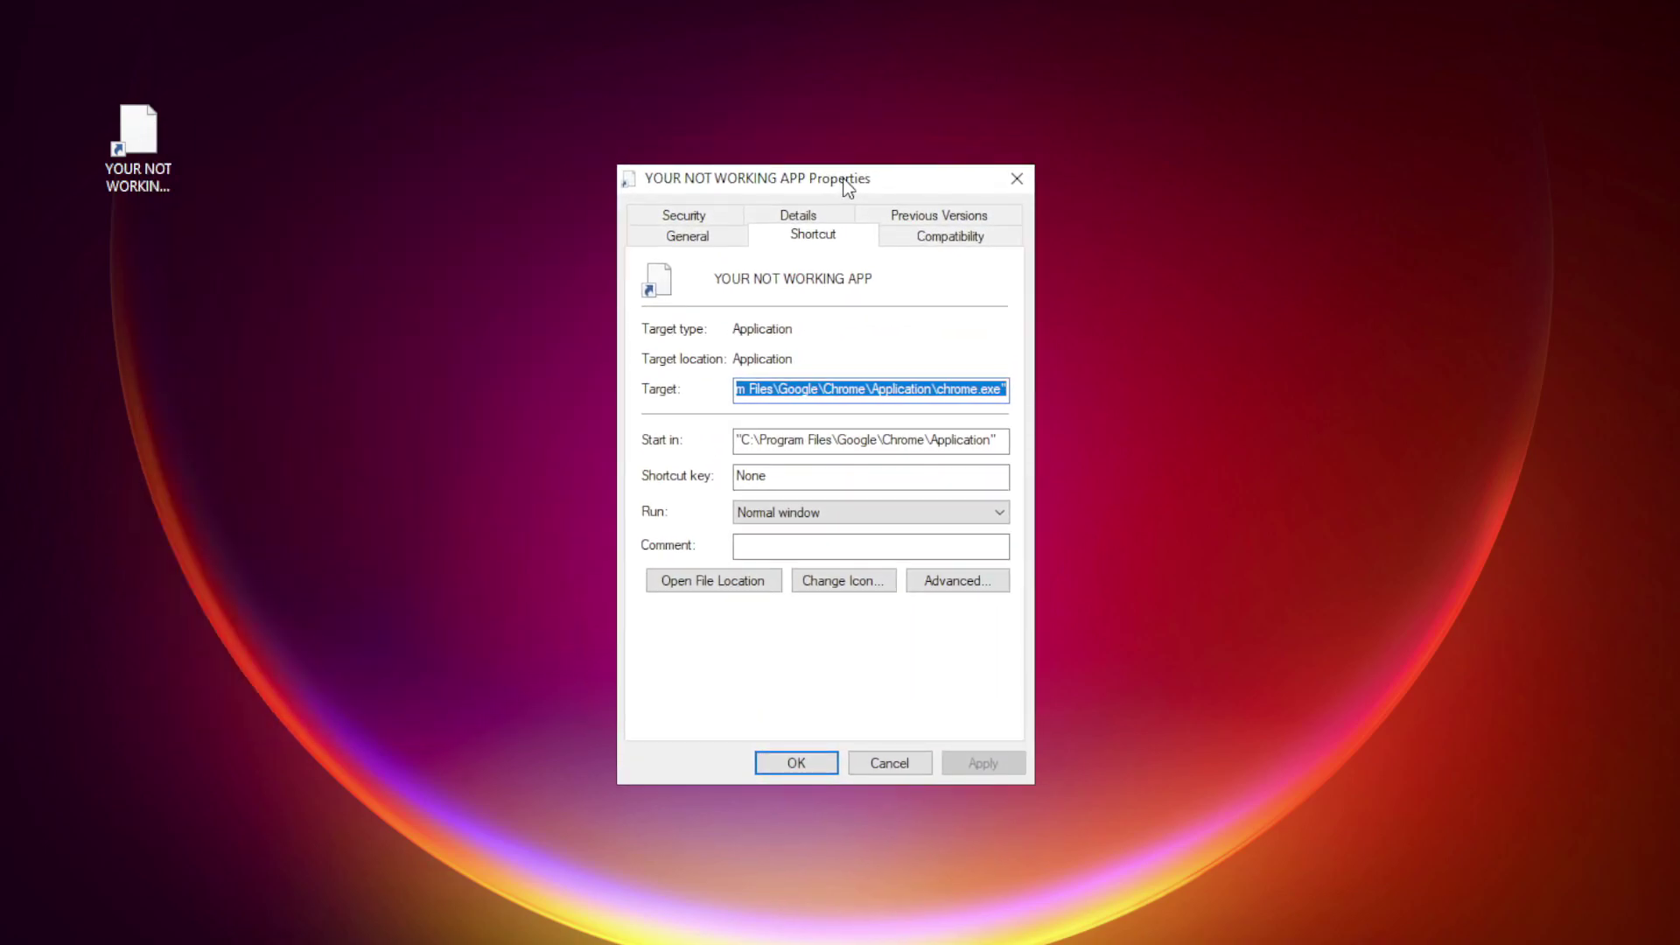
left_click(987, 251)
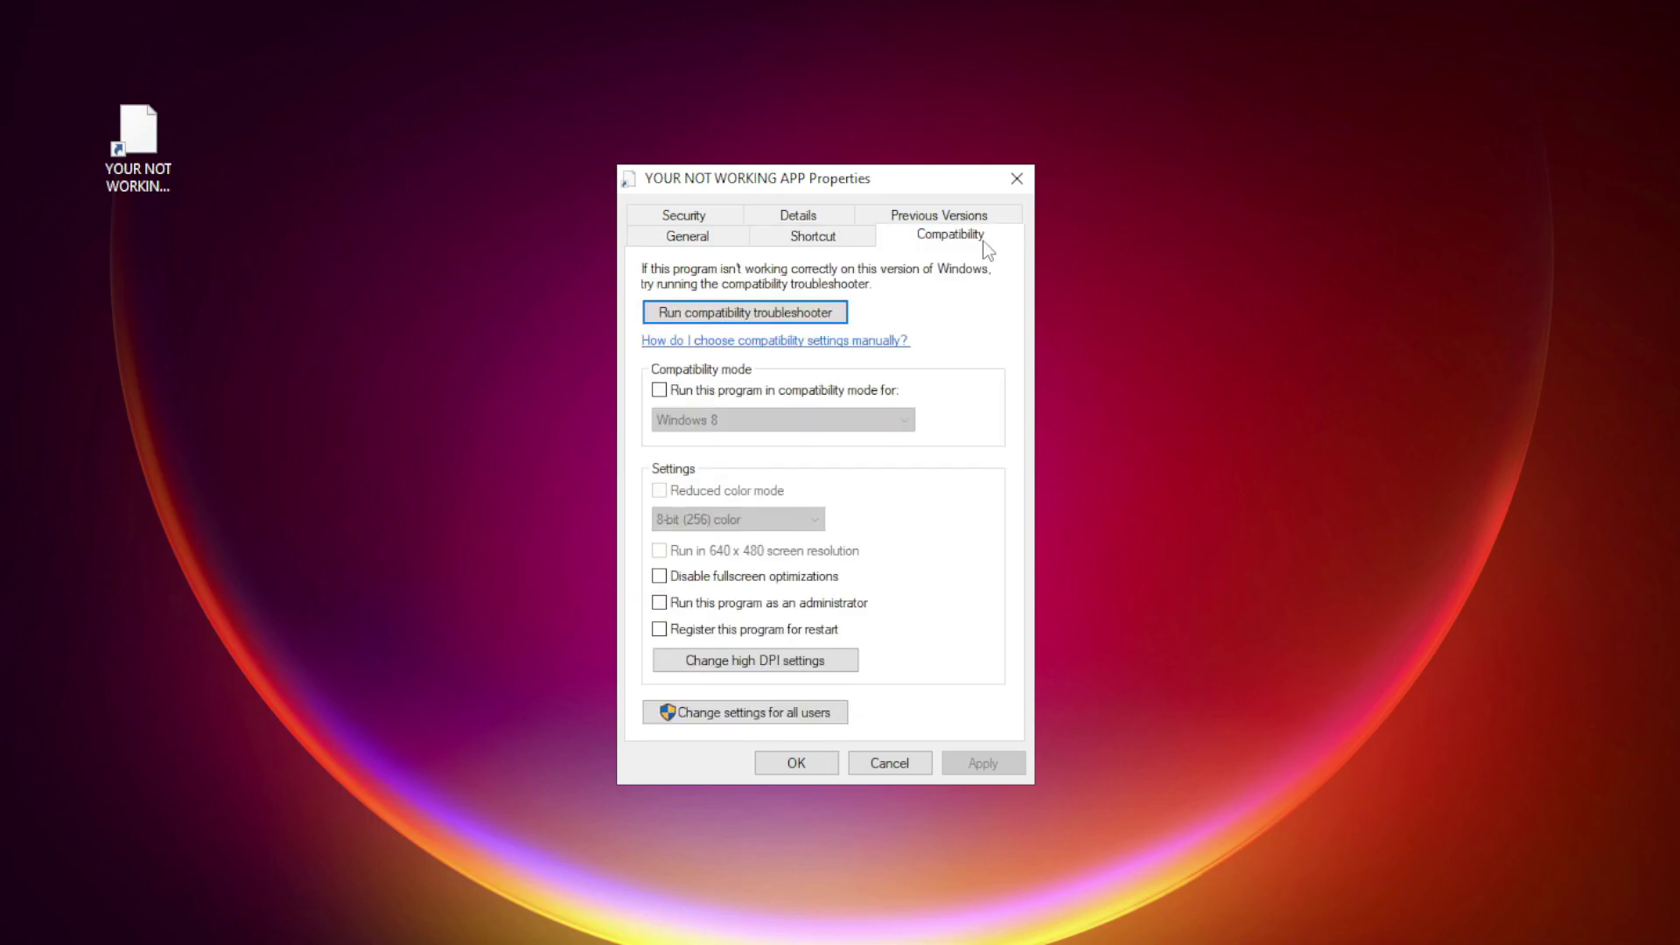
Set the shortcut to Windows 8 compatibility mode, then apply and save the settings
left_click(683, 390)
left_click(744, 420)
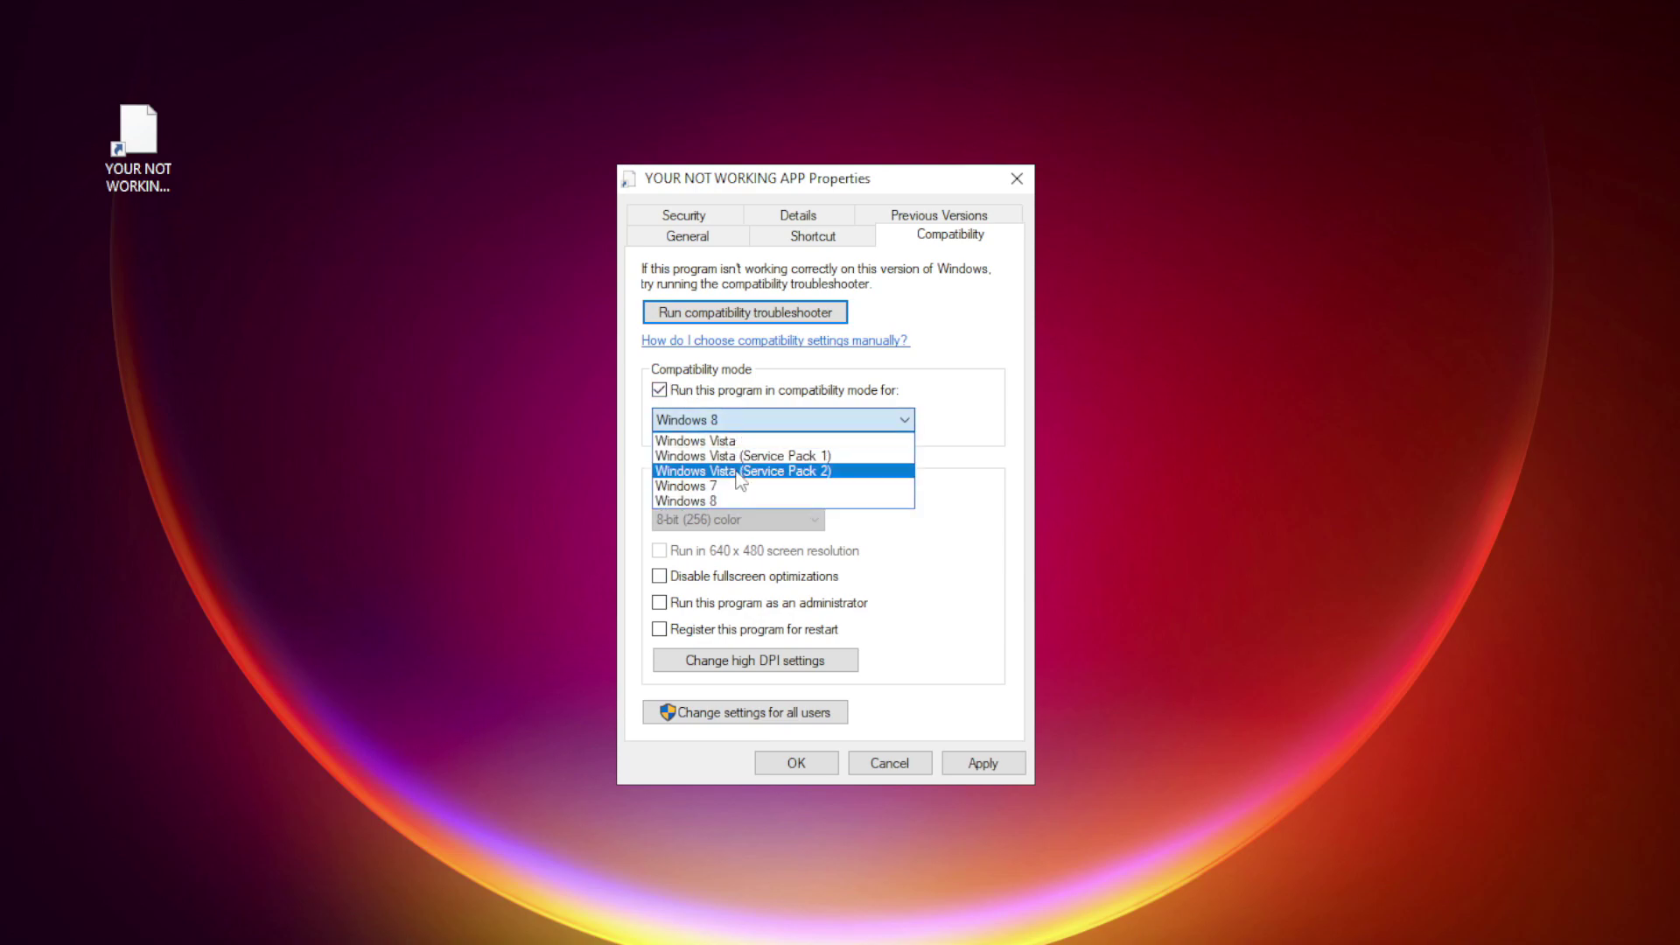
left_click(733, 499)
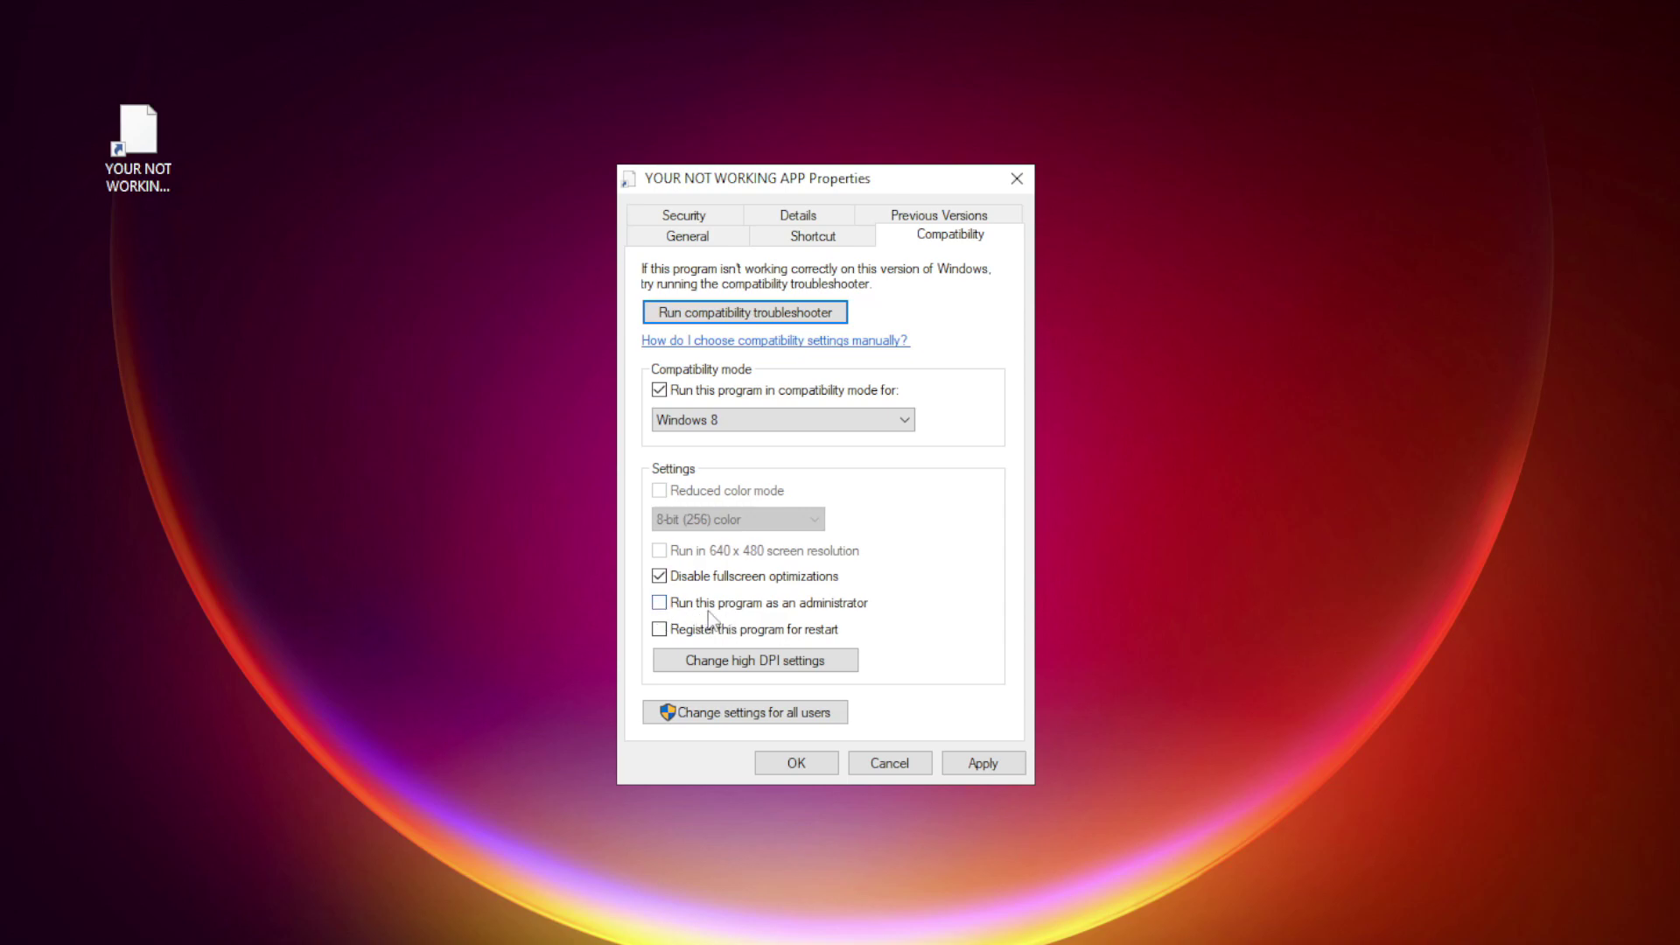
left_click(997, 771)
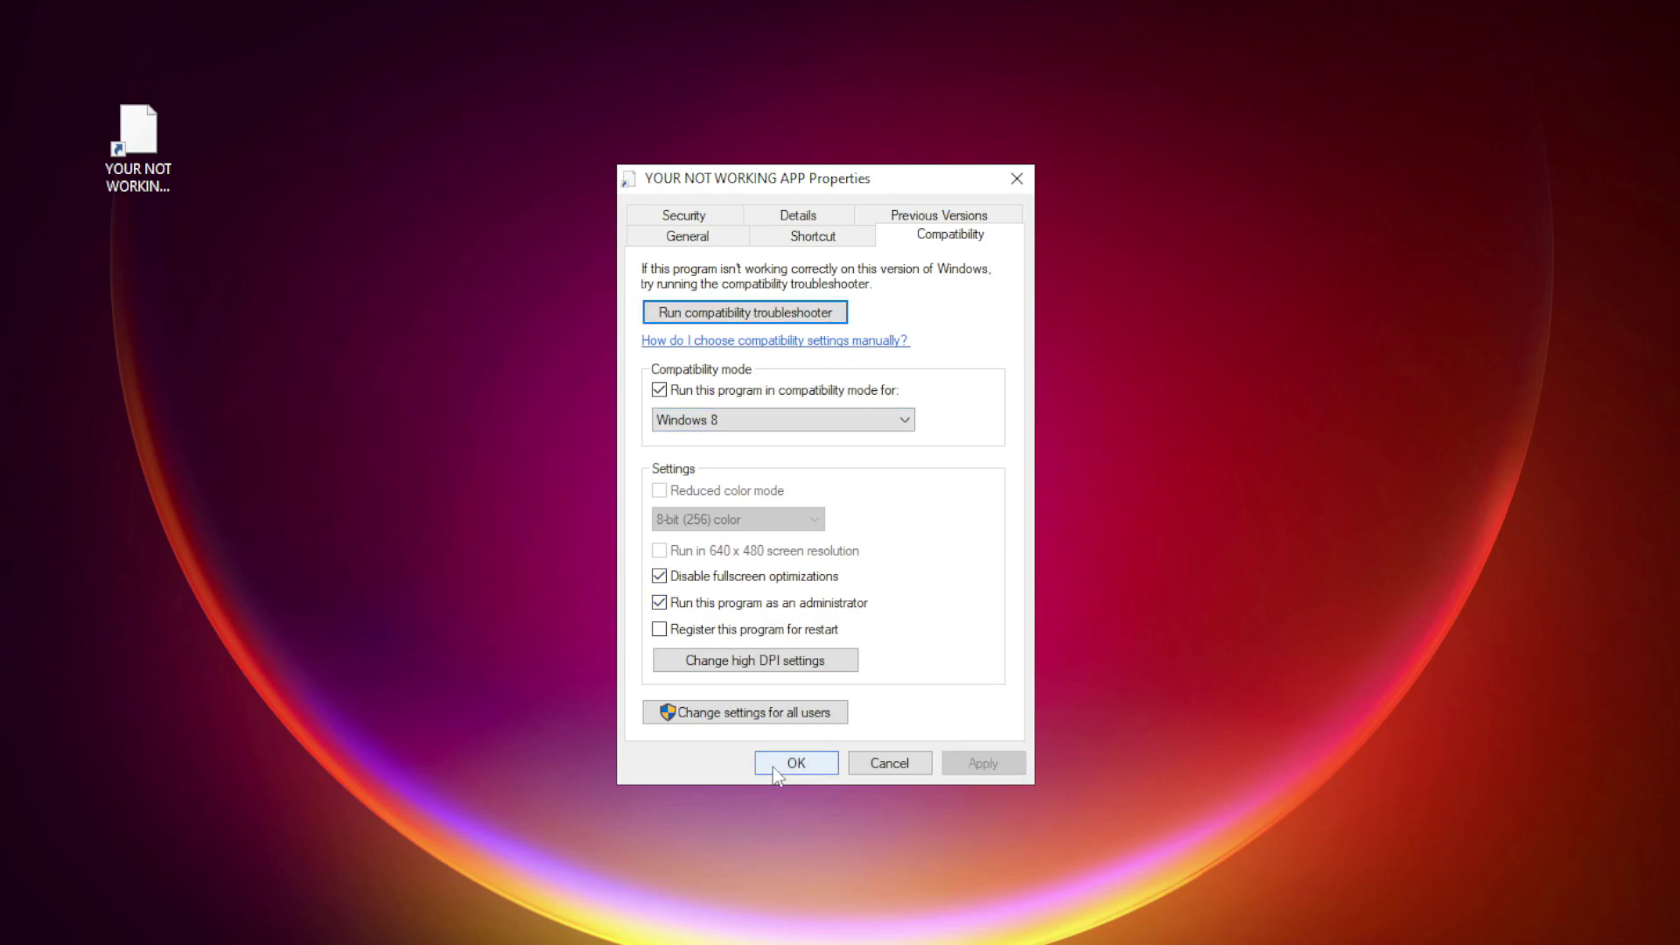
left_click(796, 763)
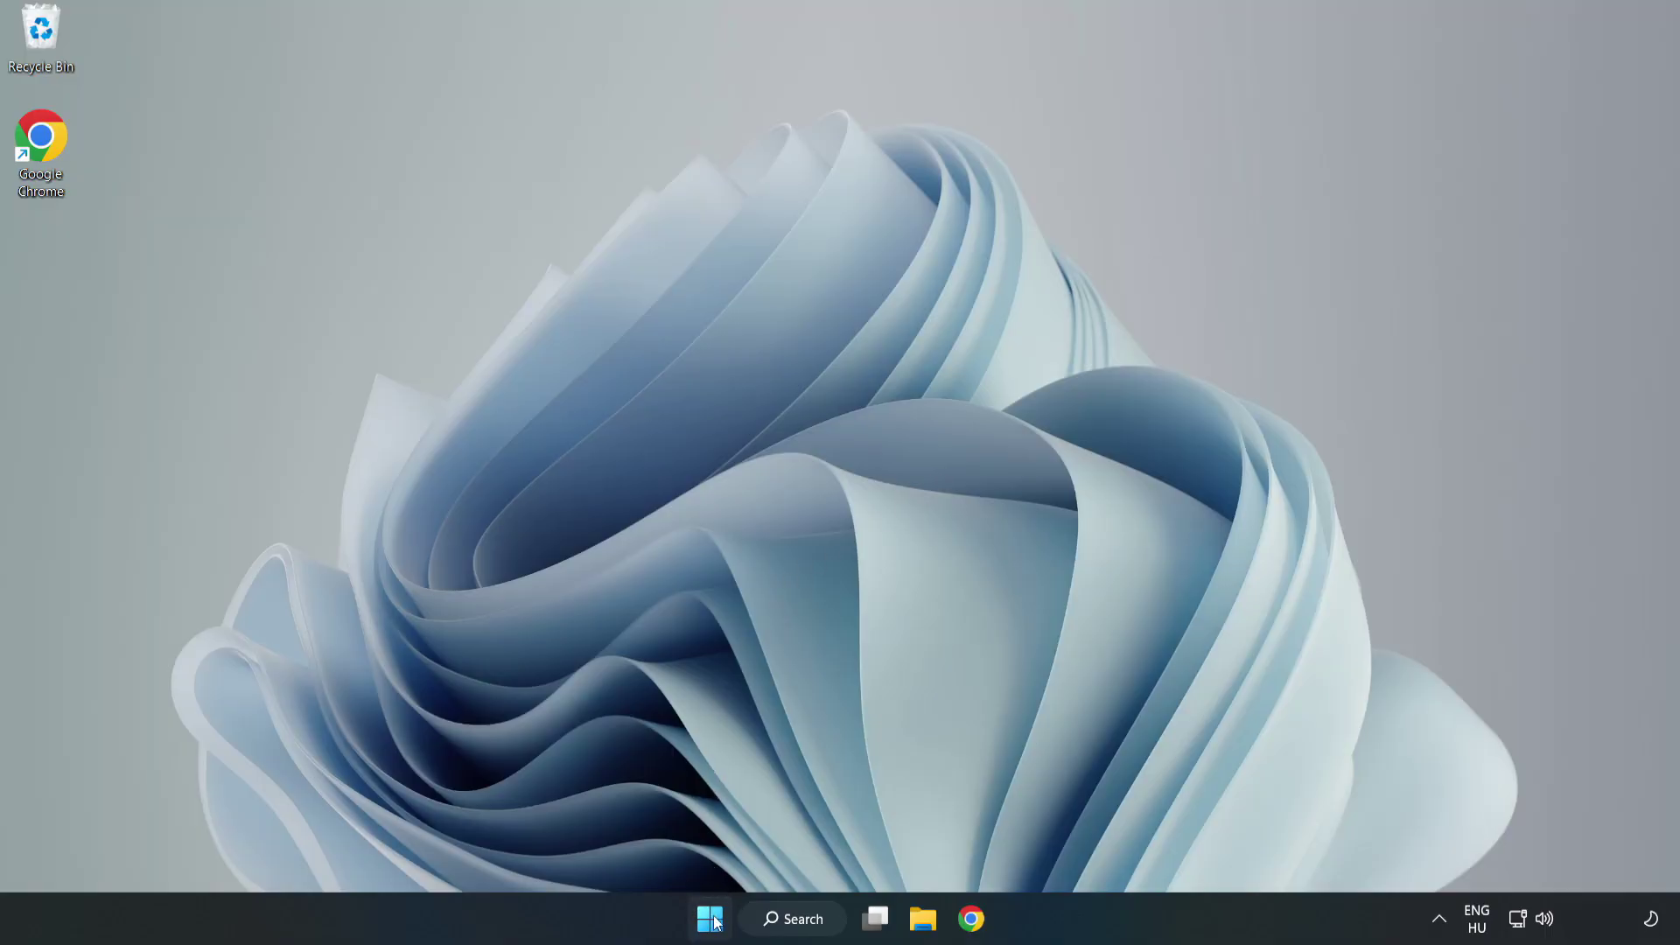
Launch Task Manager from the Start button's context menu and show the Startup apps
right_click(710, 920)
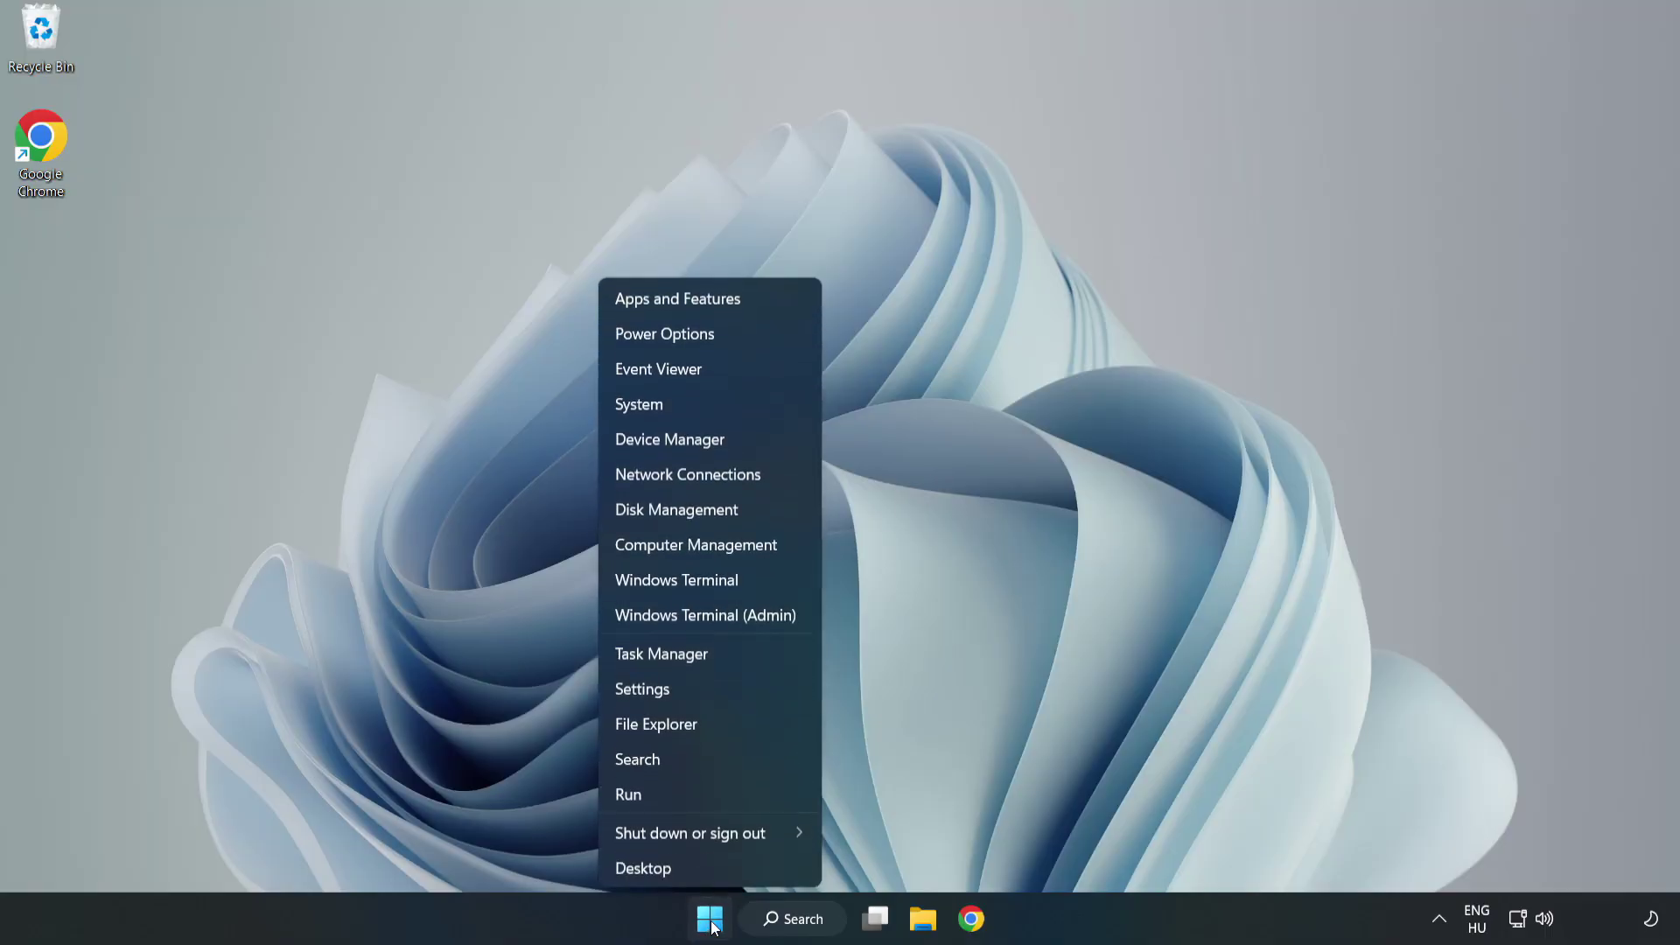
left_click(708, 657)
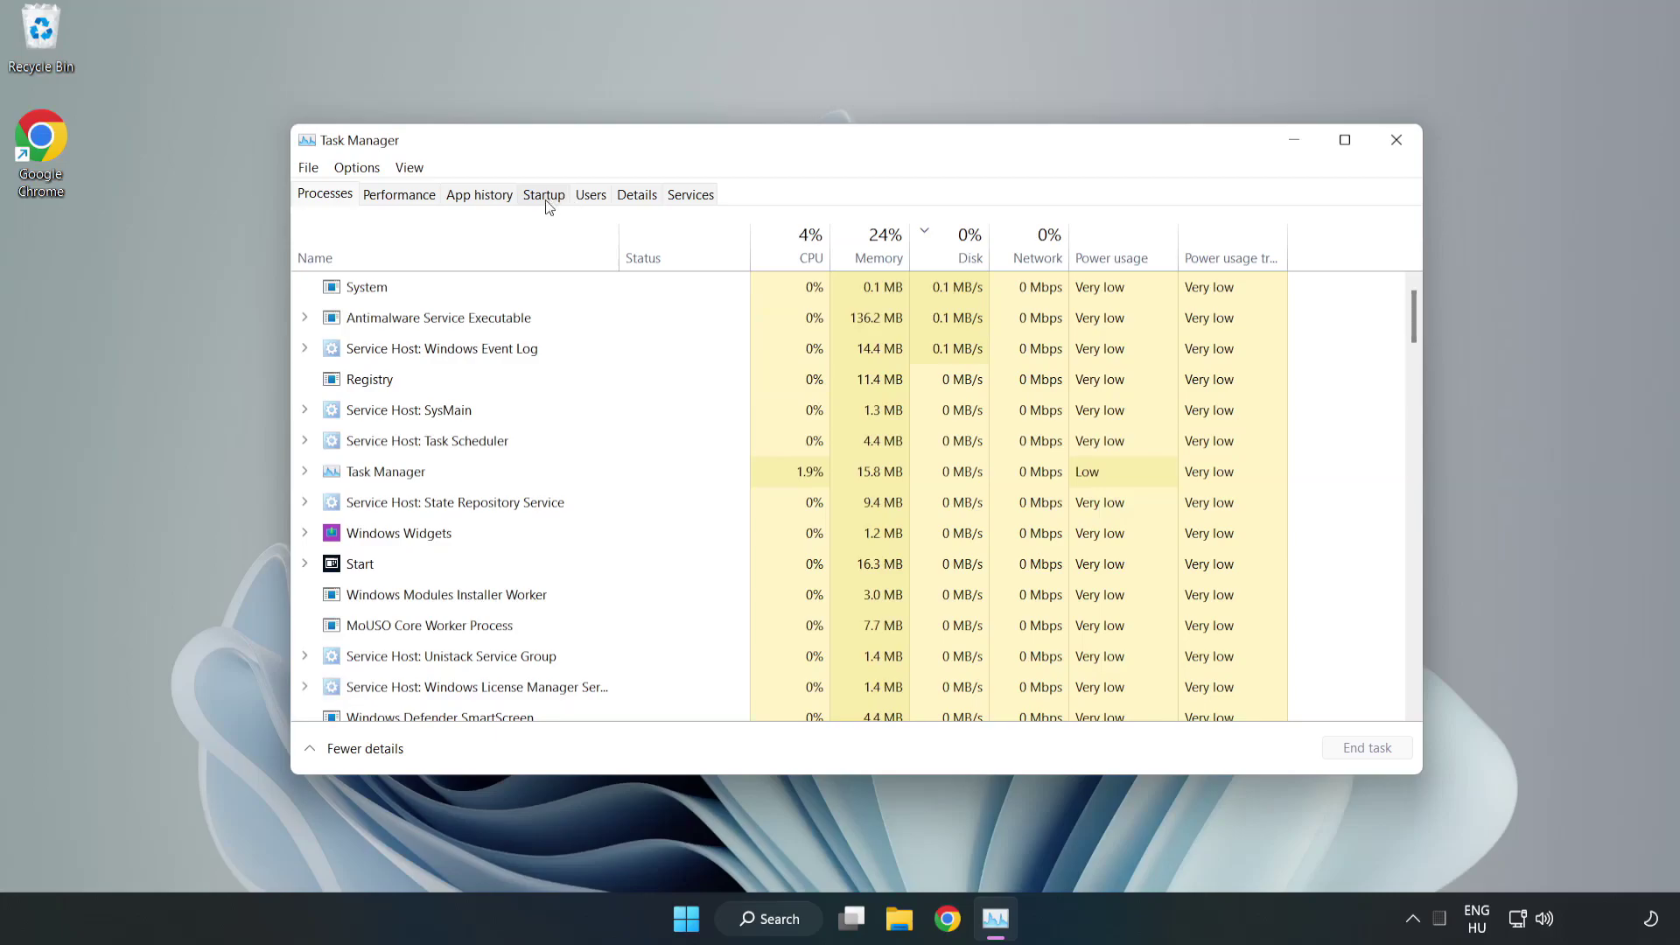
left_click(547, 200)
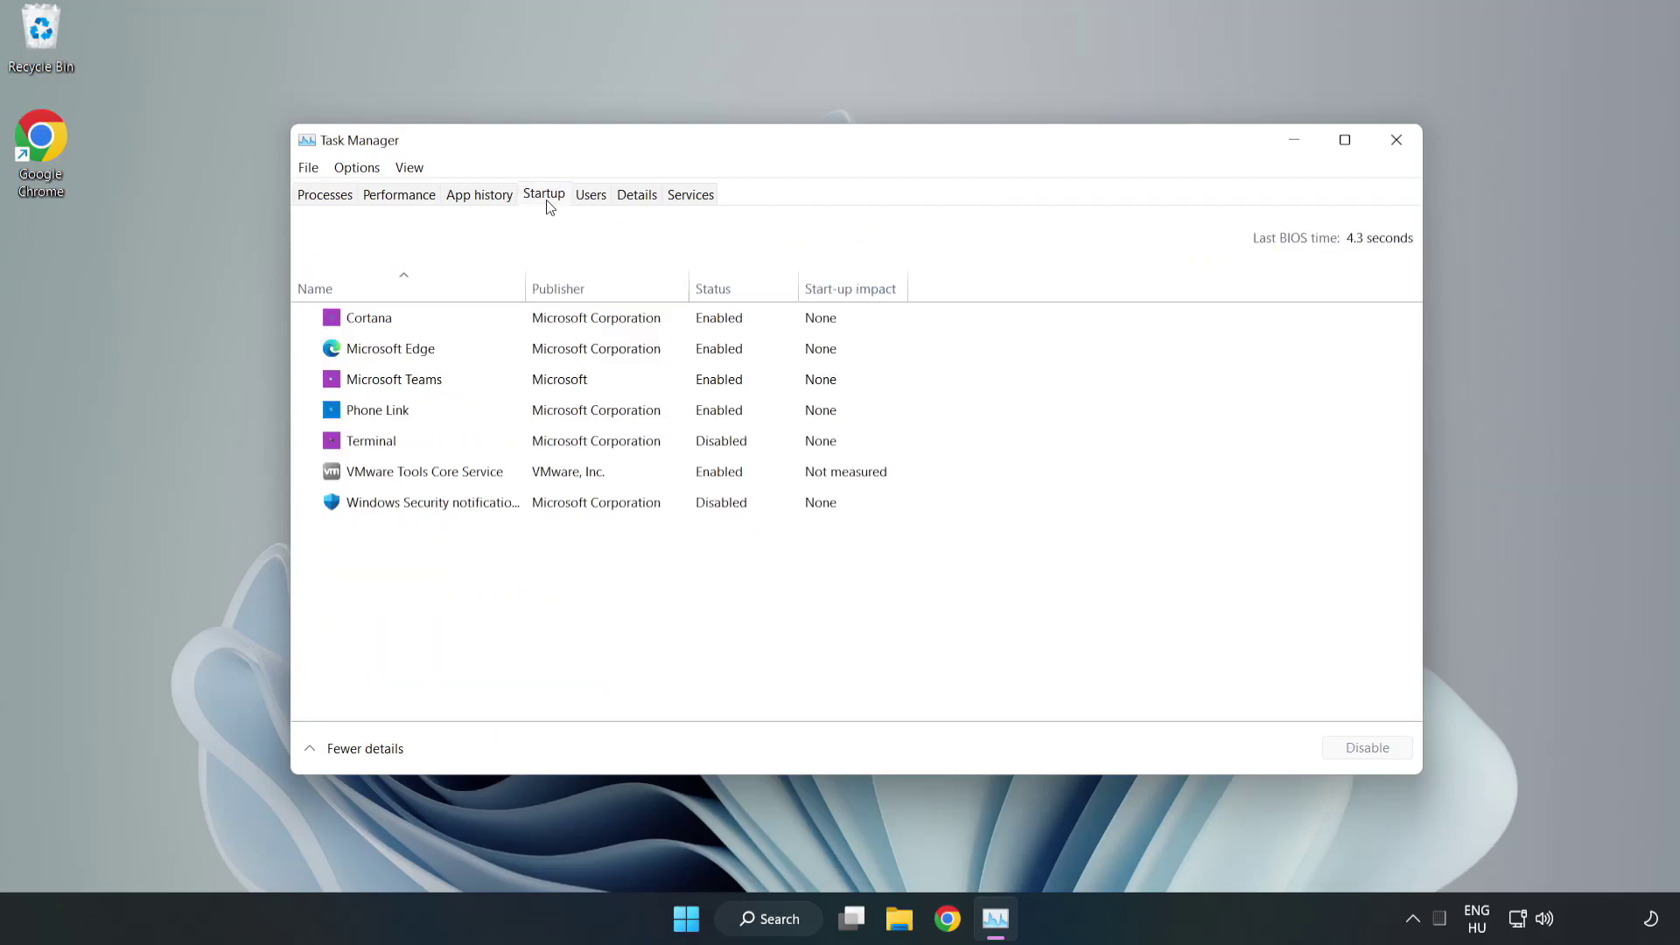
Disable Cortana, Microsoft Edge, Microsoft Teams and Phone Link at startup
left_click(587, 319)
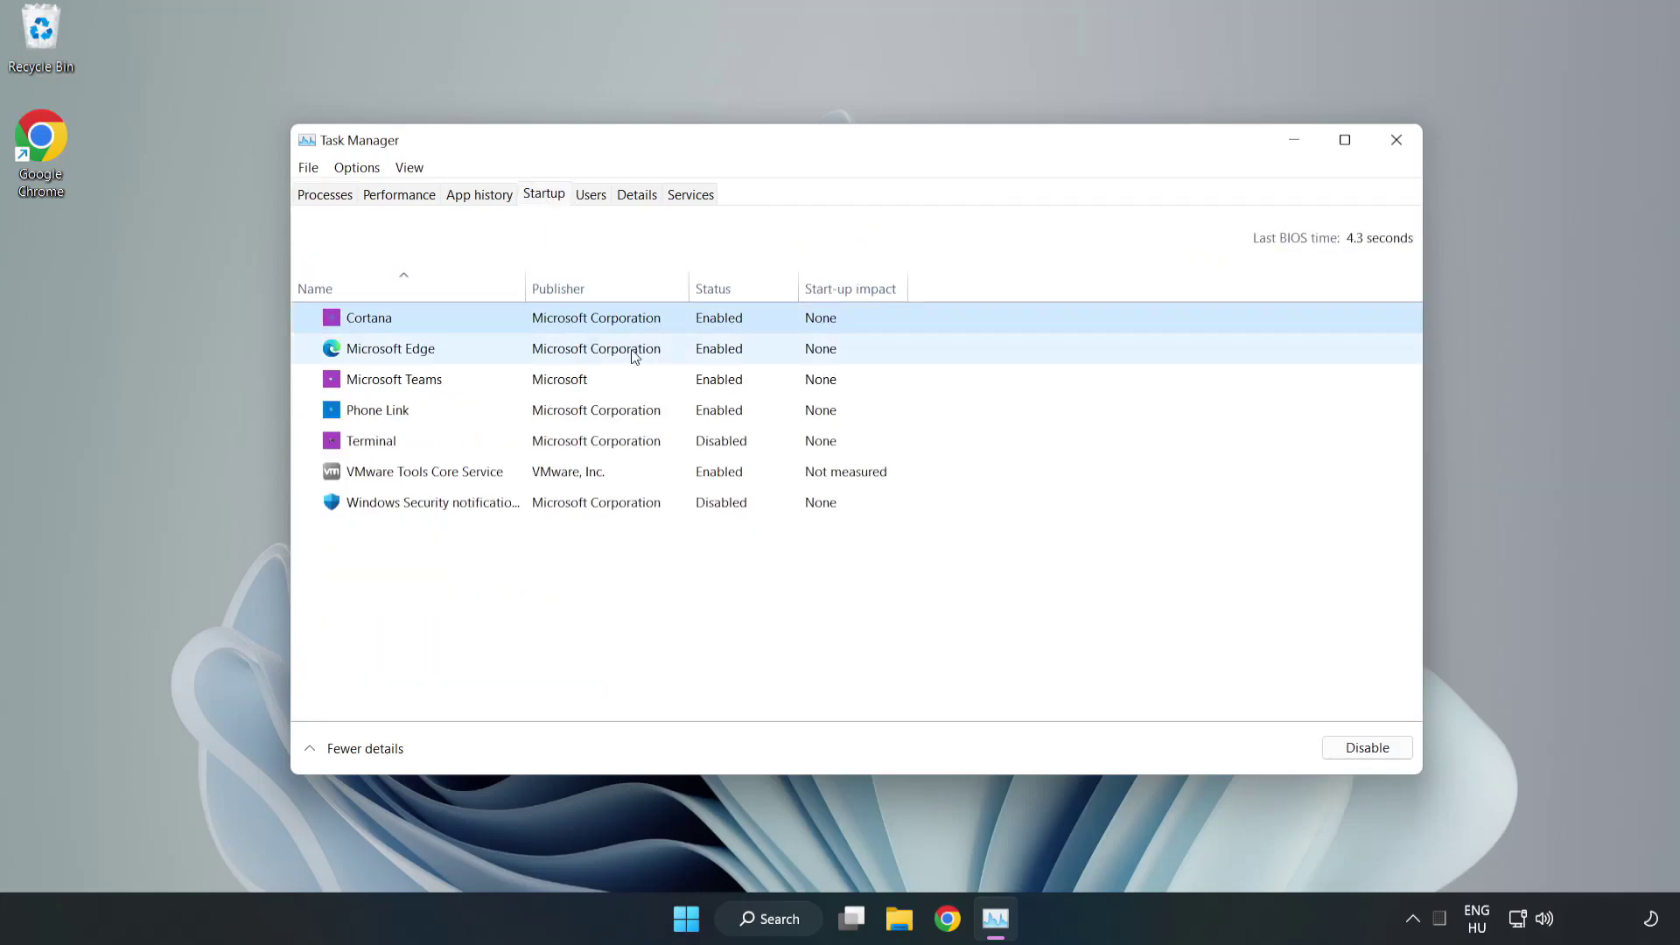
left_click(1333, 743)
left_click(742, 358)
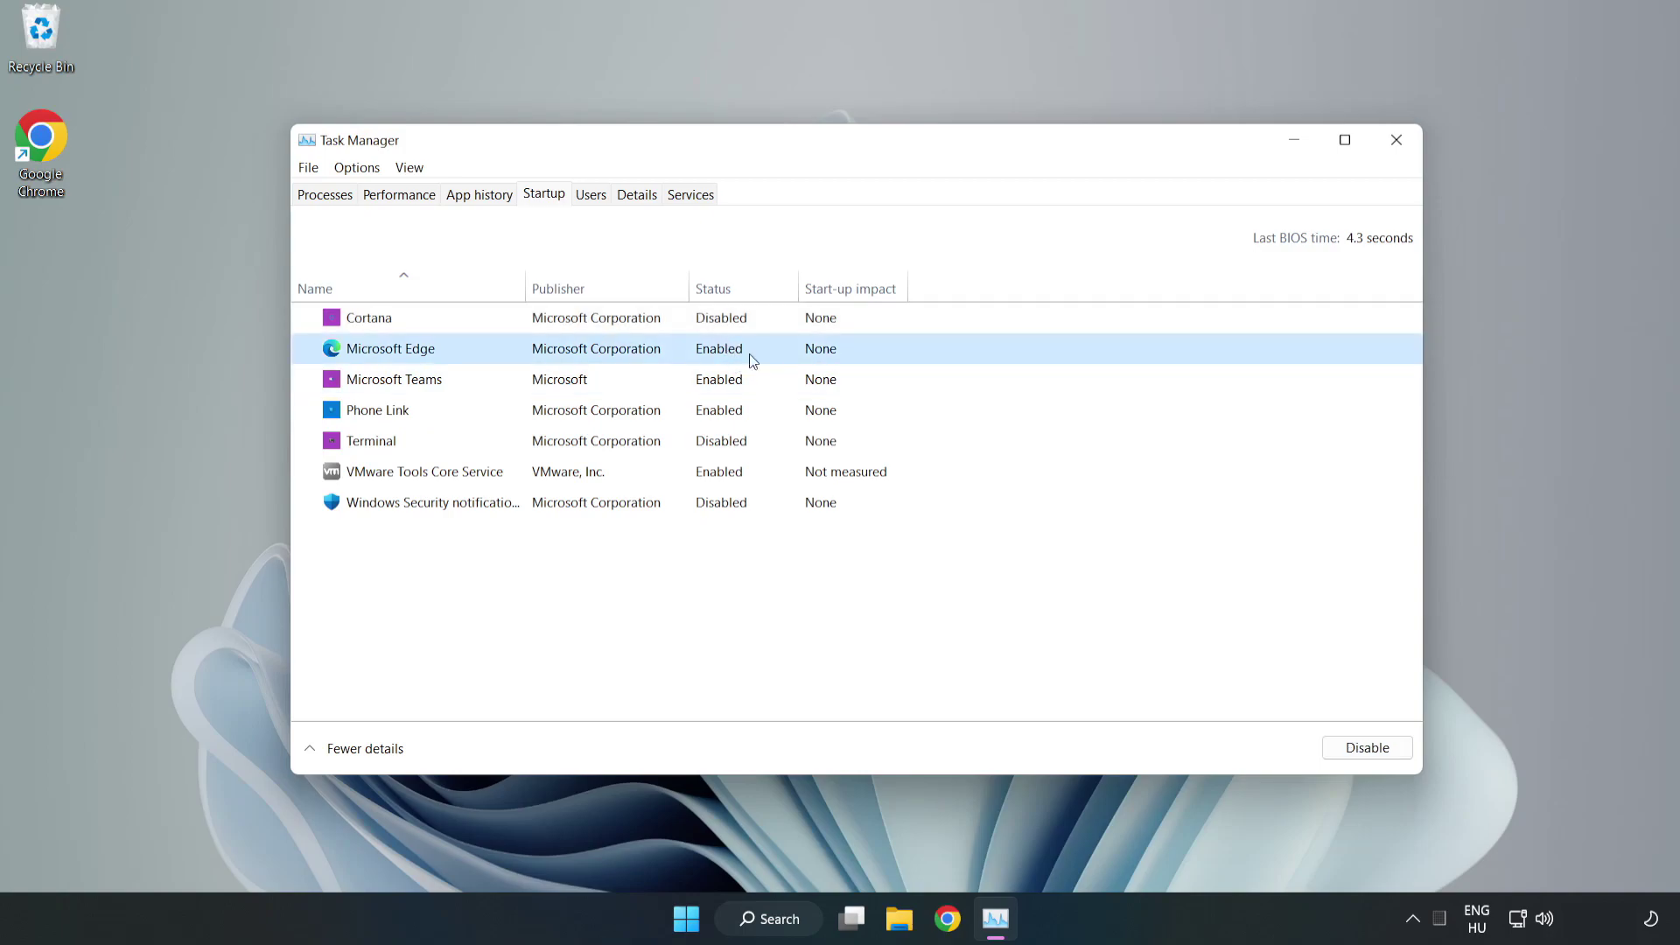
left_click(1348, 743)
left_click(574, 385)
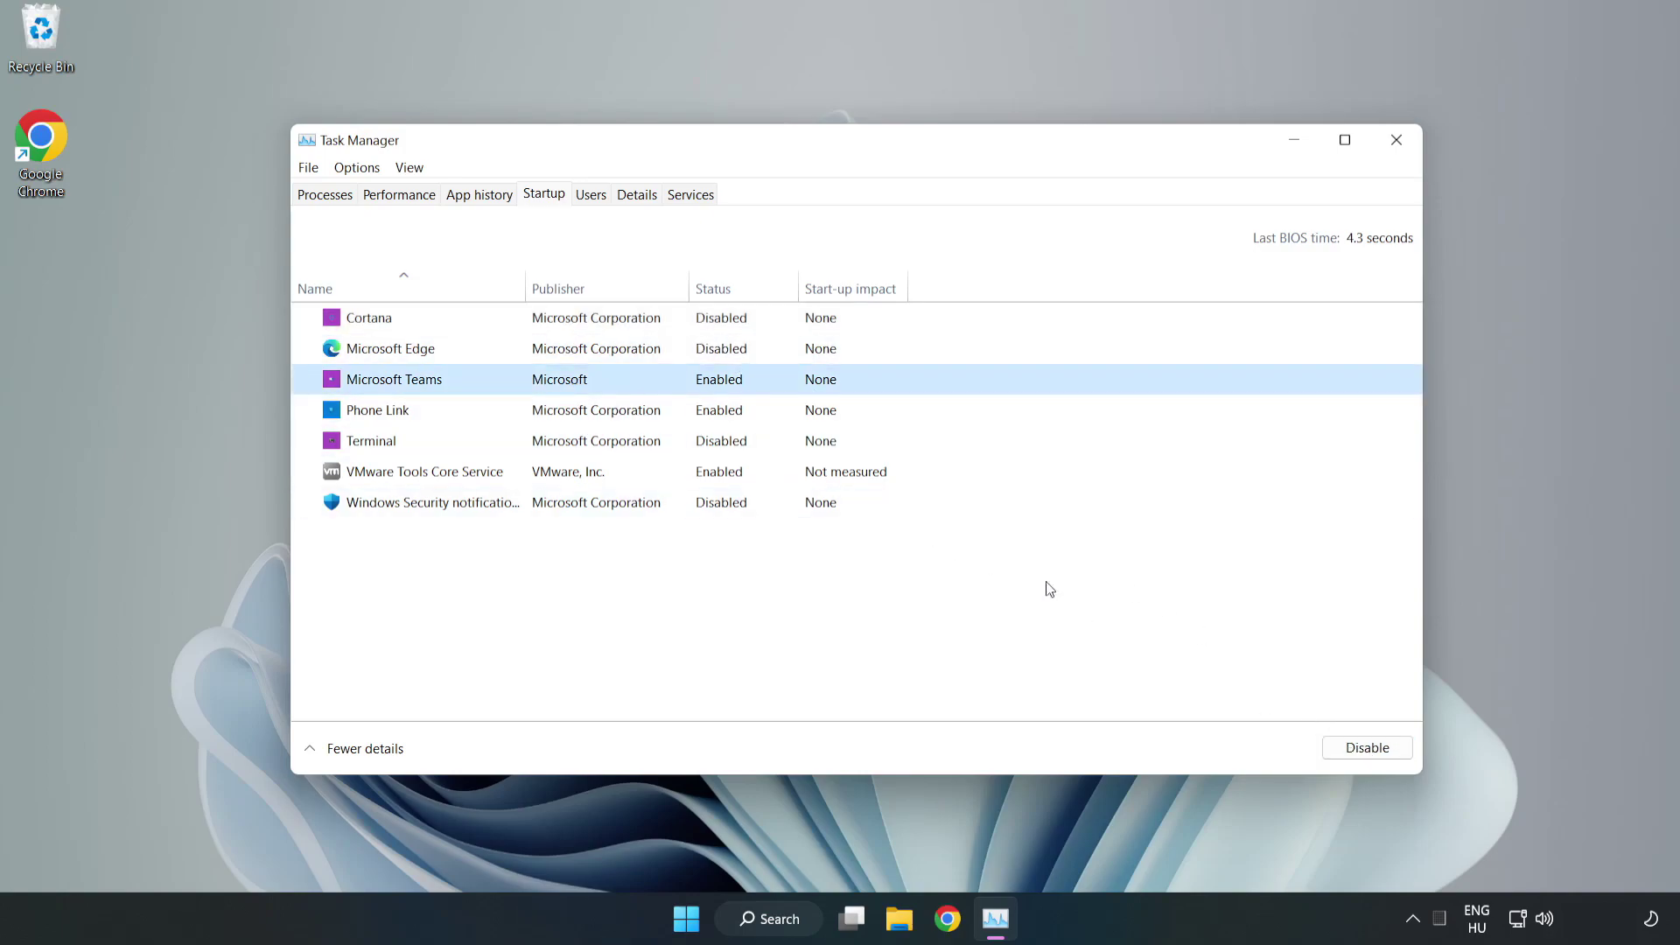
left_click(1363, 753)
left_click(585, 420)
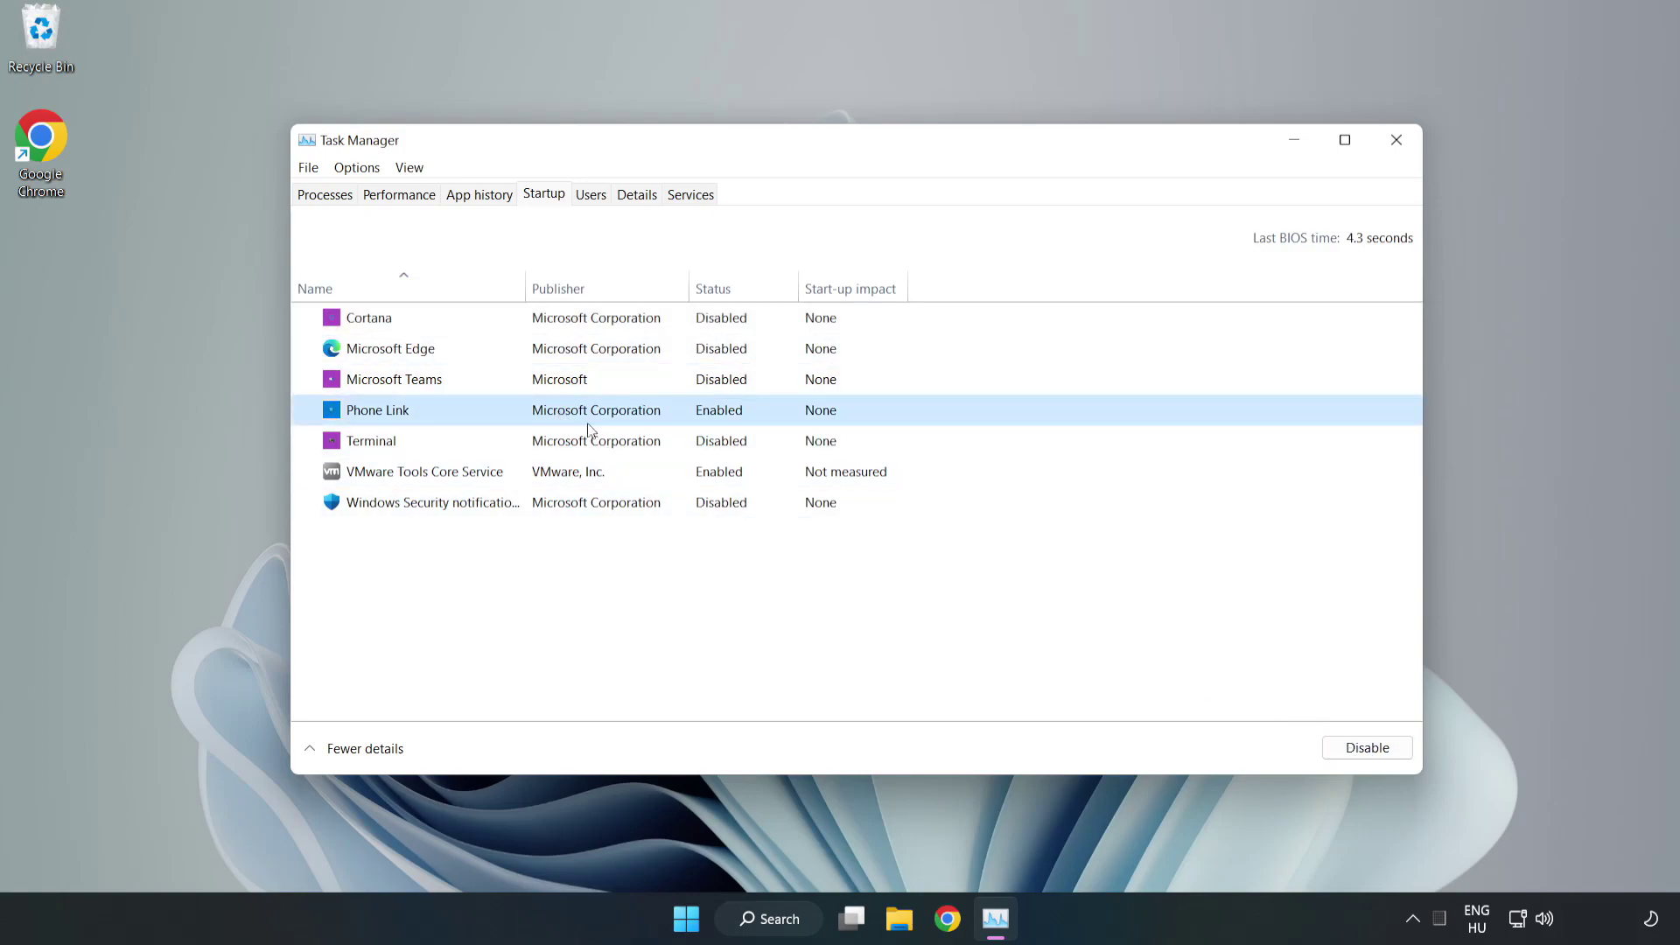
left_click(1378, 758)
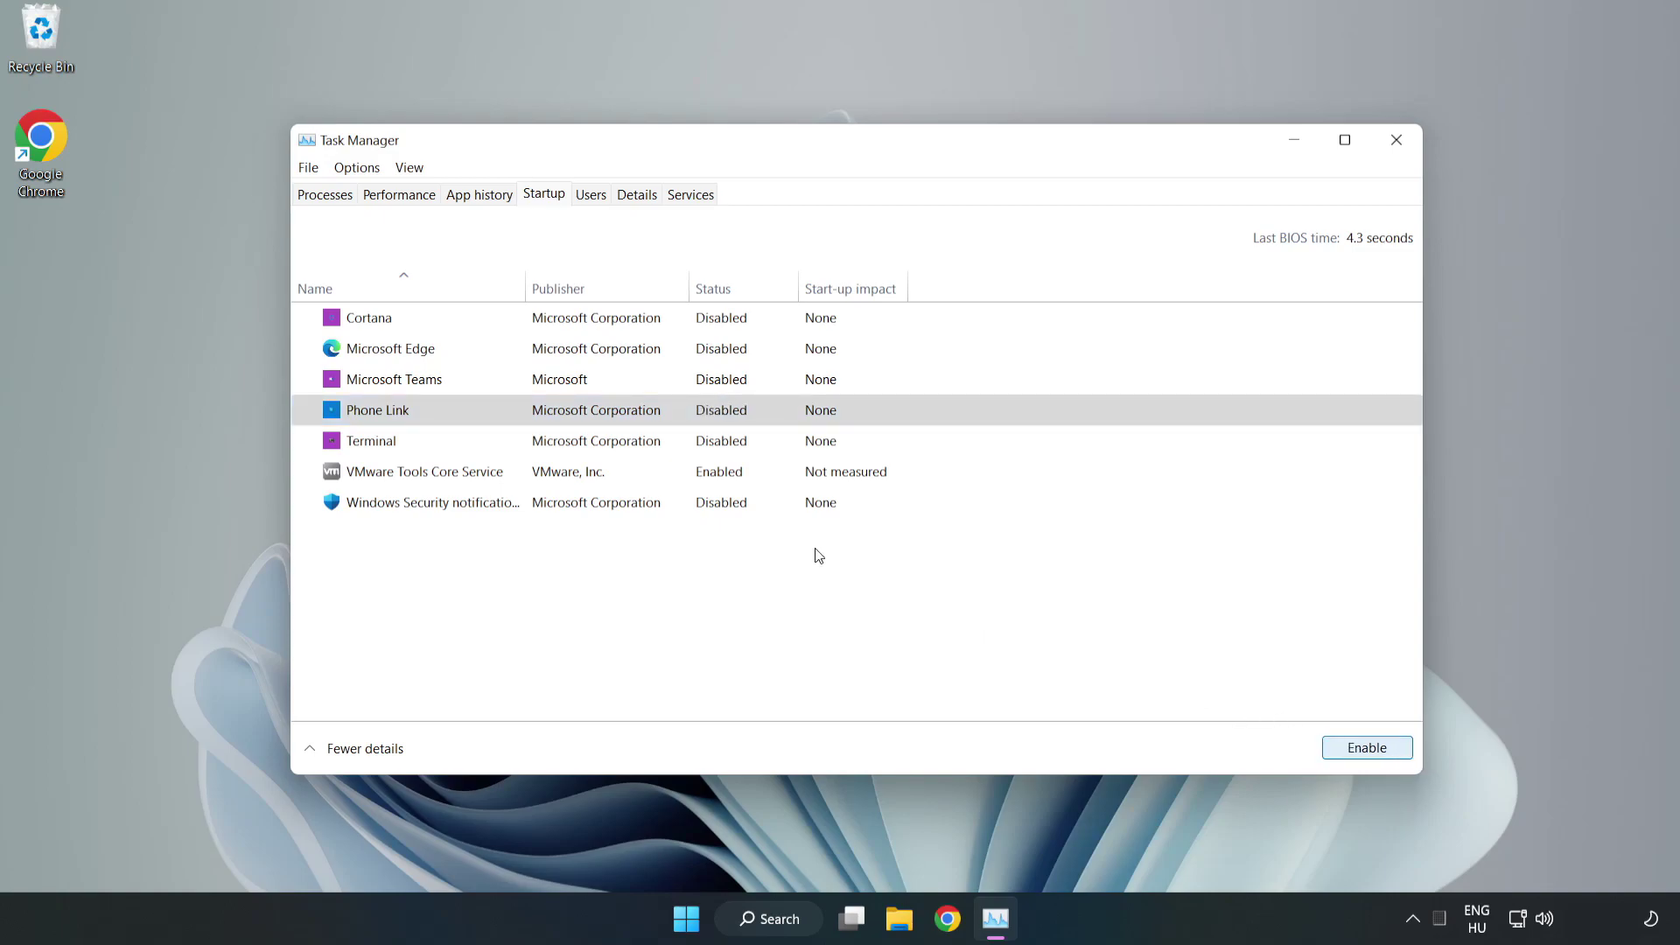
Close Task Manager and download the DirectX End-User Runtime Web Installer (dxwebsetup.exe) in Chrome
left_click(1398, 142)
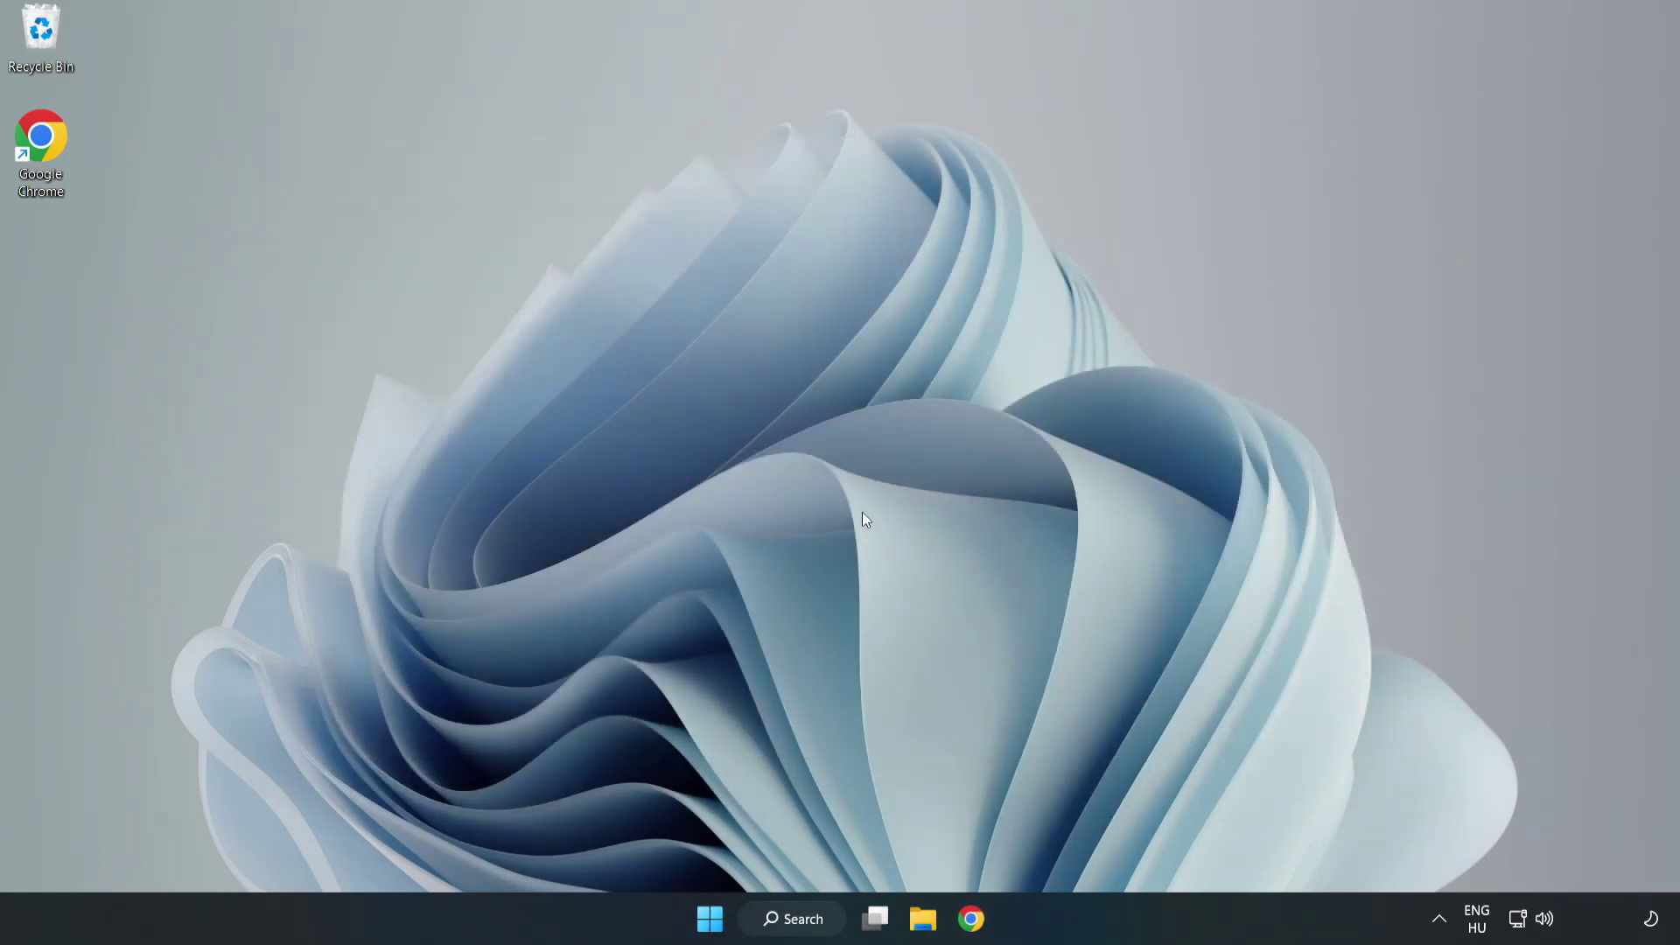
left_click(969, 929)
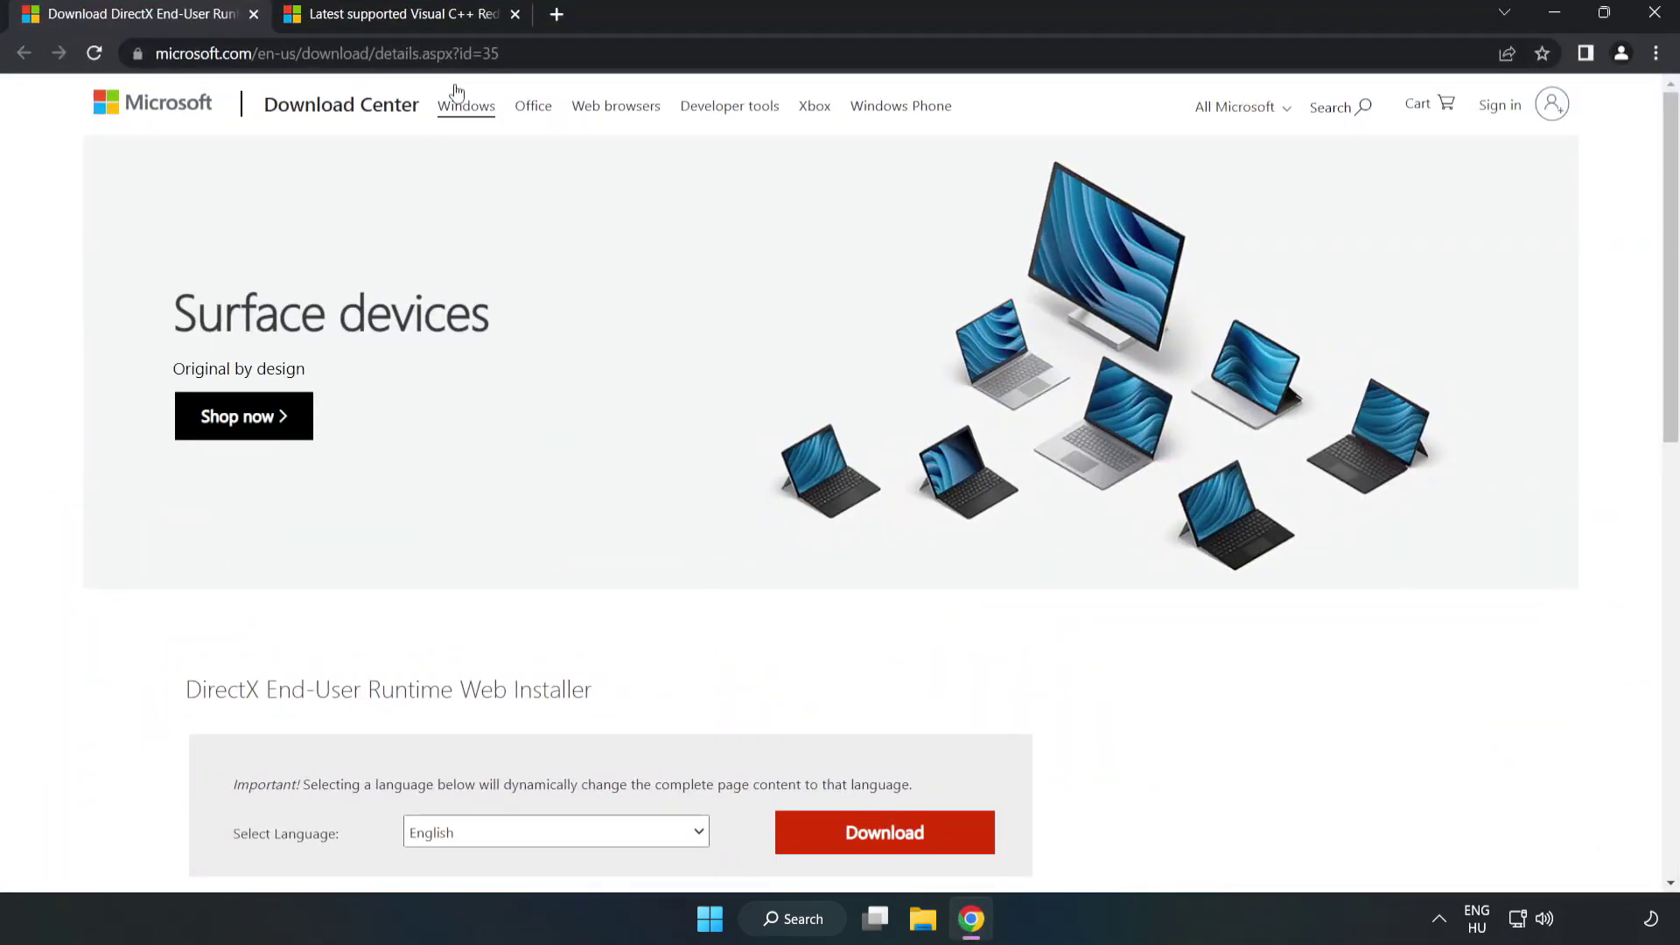
left_click(548, 50)
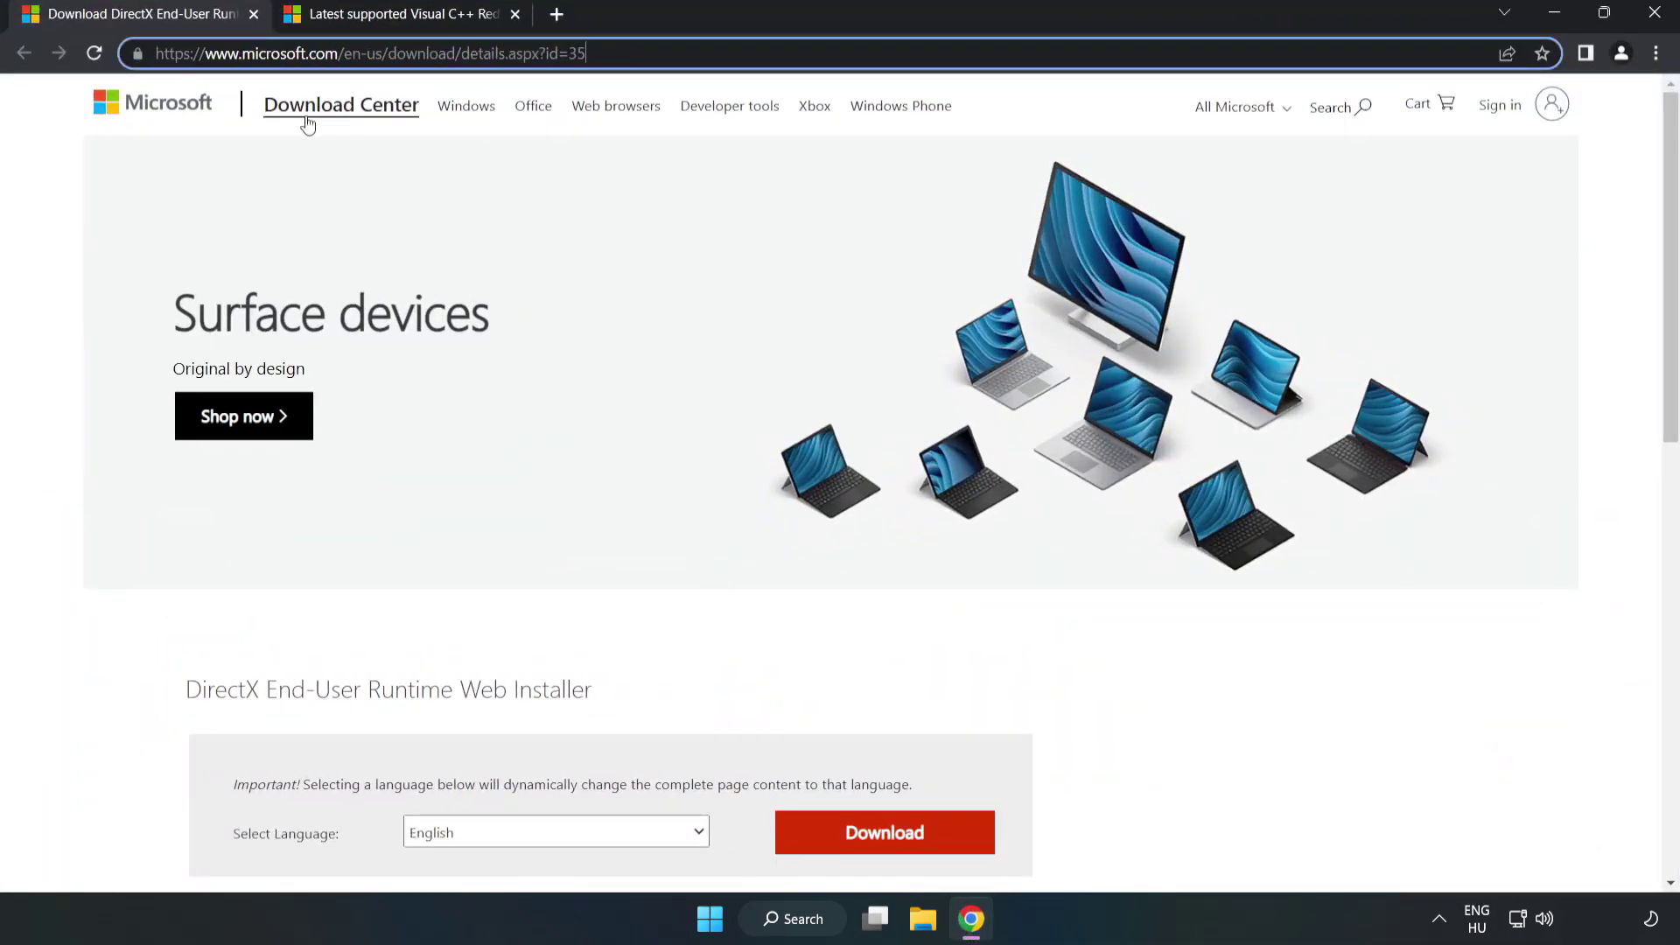
left_click(70, 200)
scroll(472, 385, "down", 3)
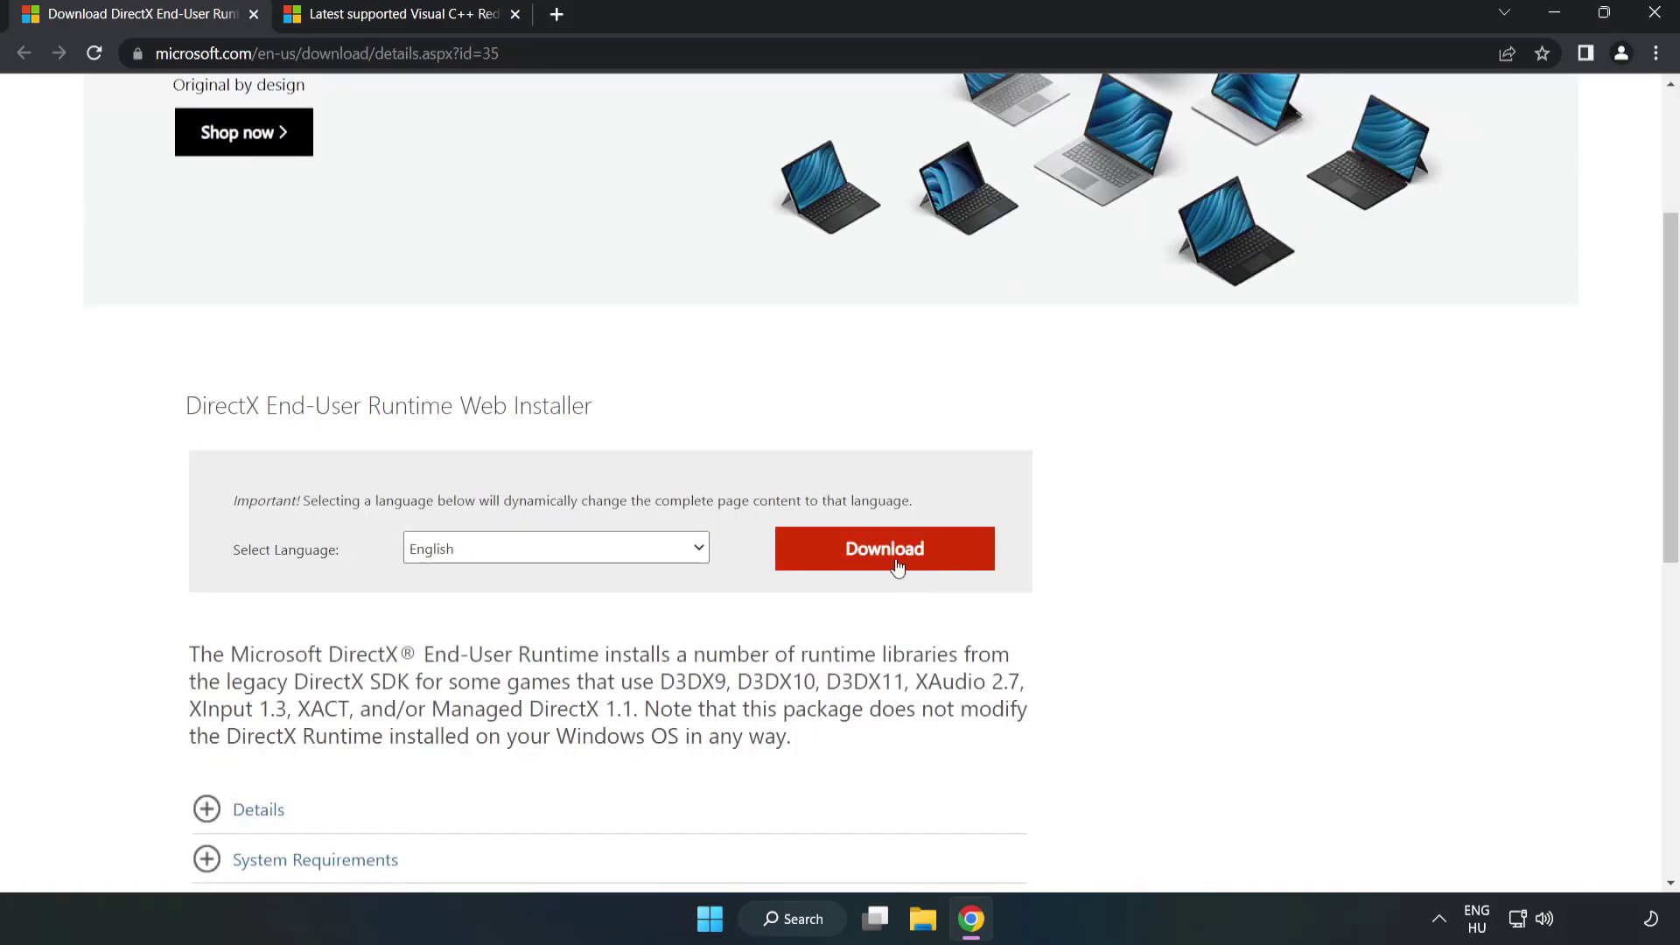
left_click(893, 565)
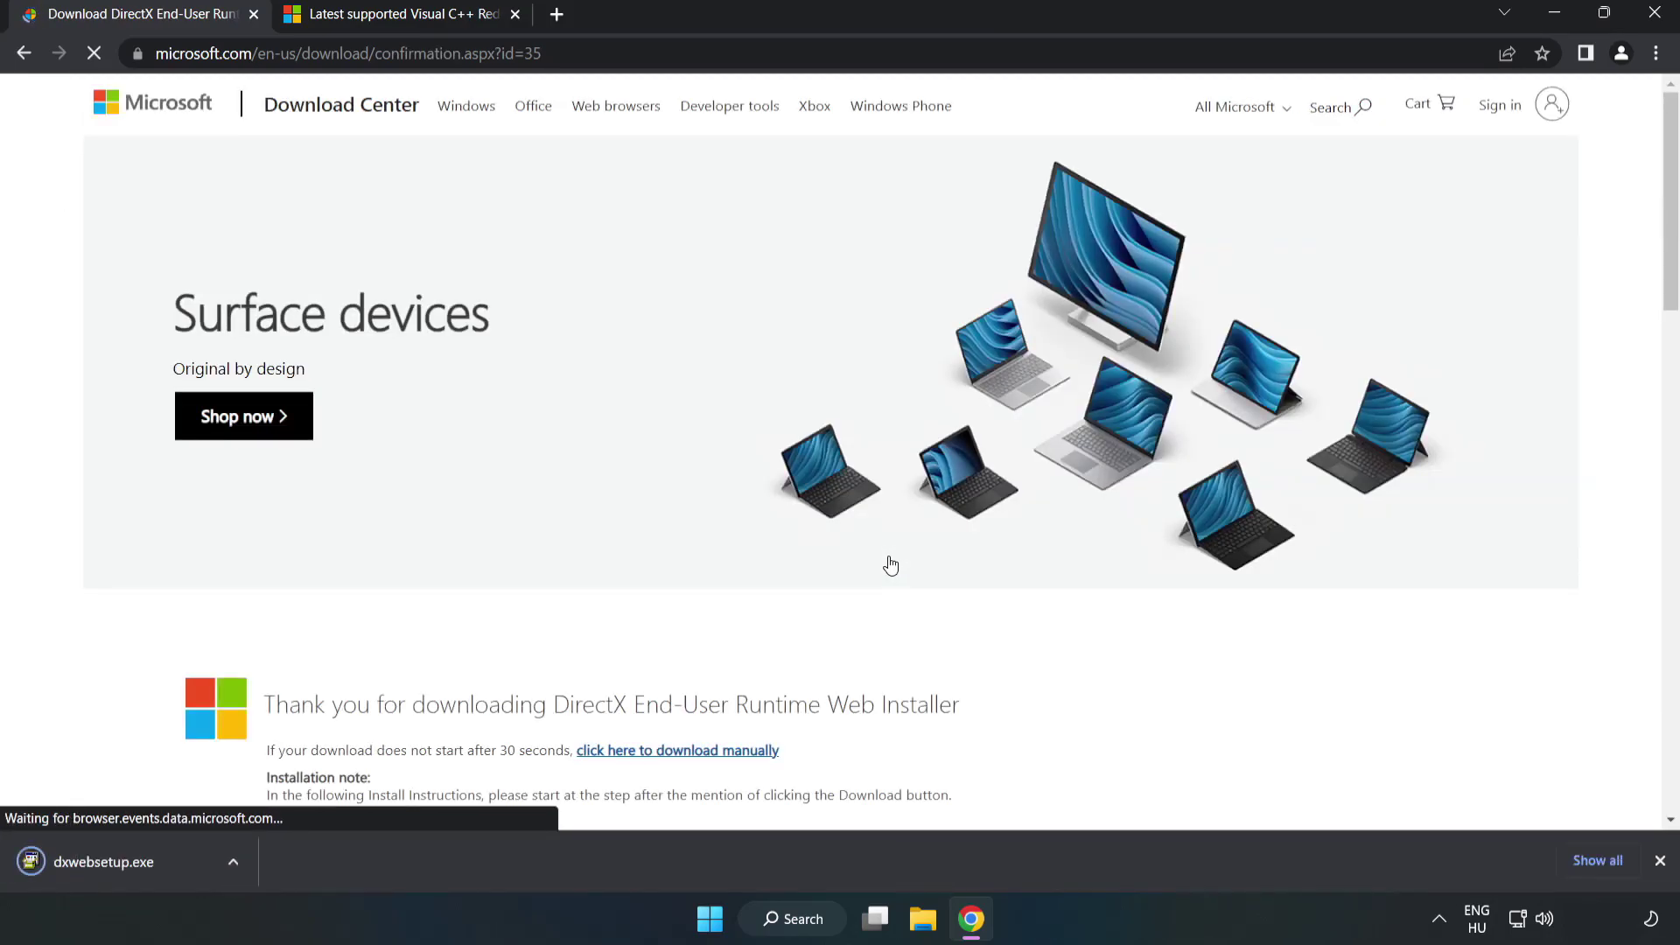
Run dxwebsetup.exe, accepting the license and declining the Bing Bar, through to Finish
left_click(124, 863)
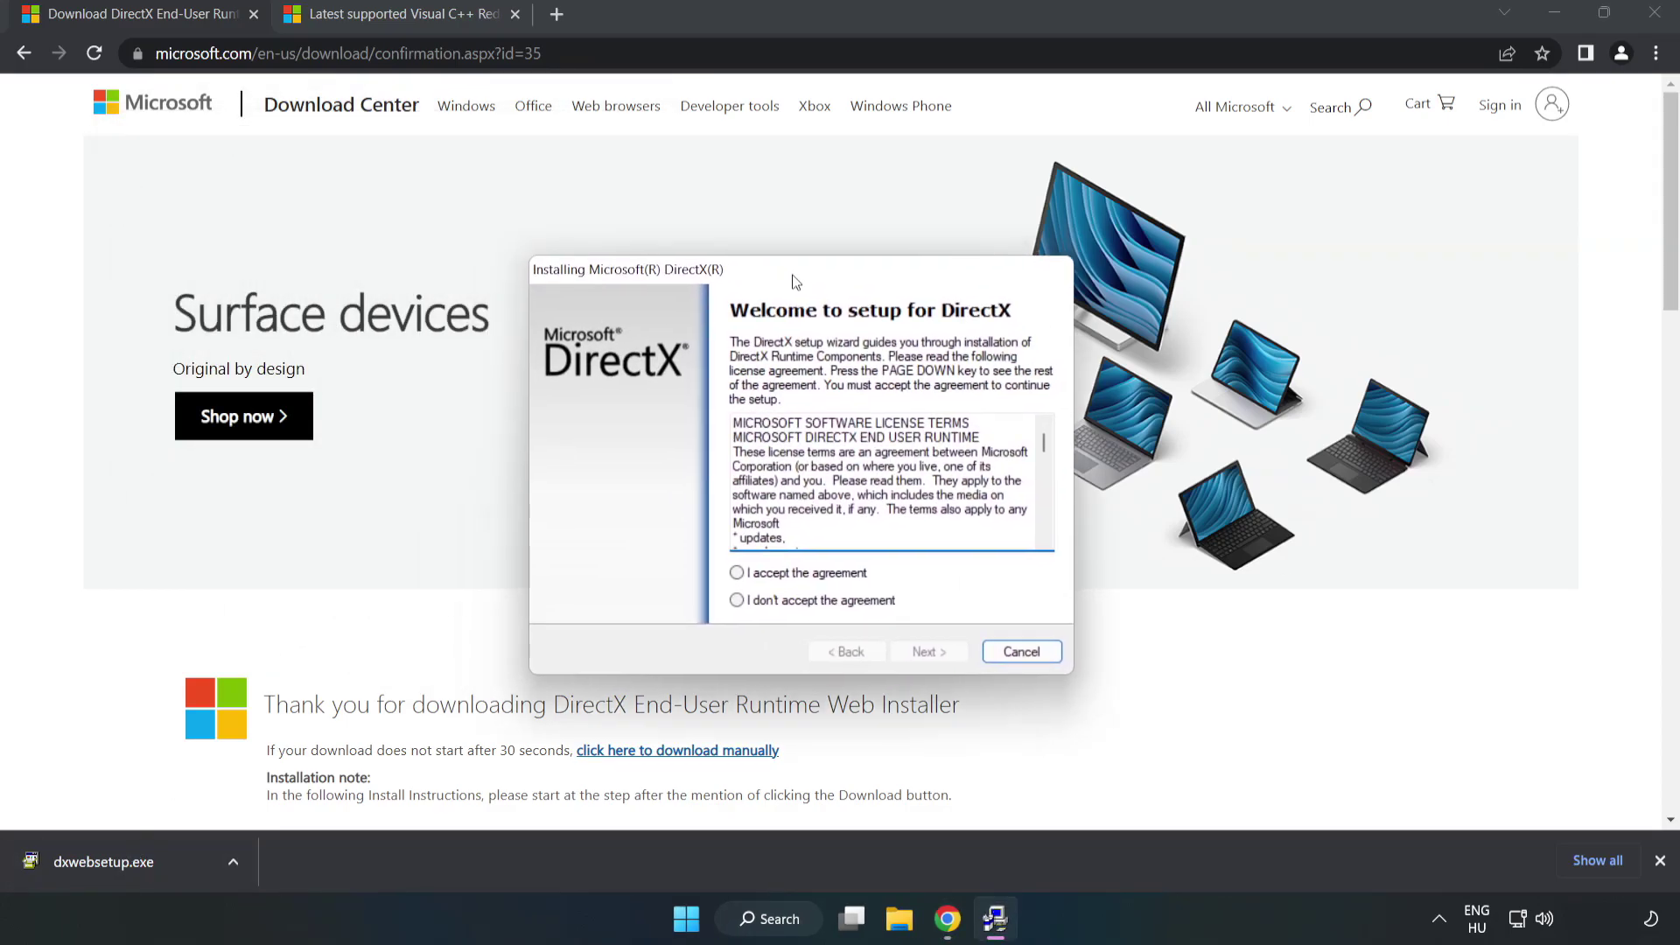
left_click_drag(1068, 447, 1068, 523)
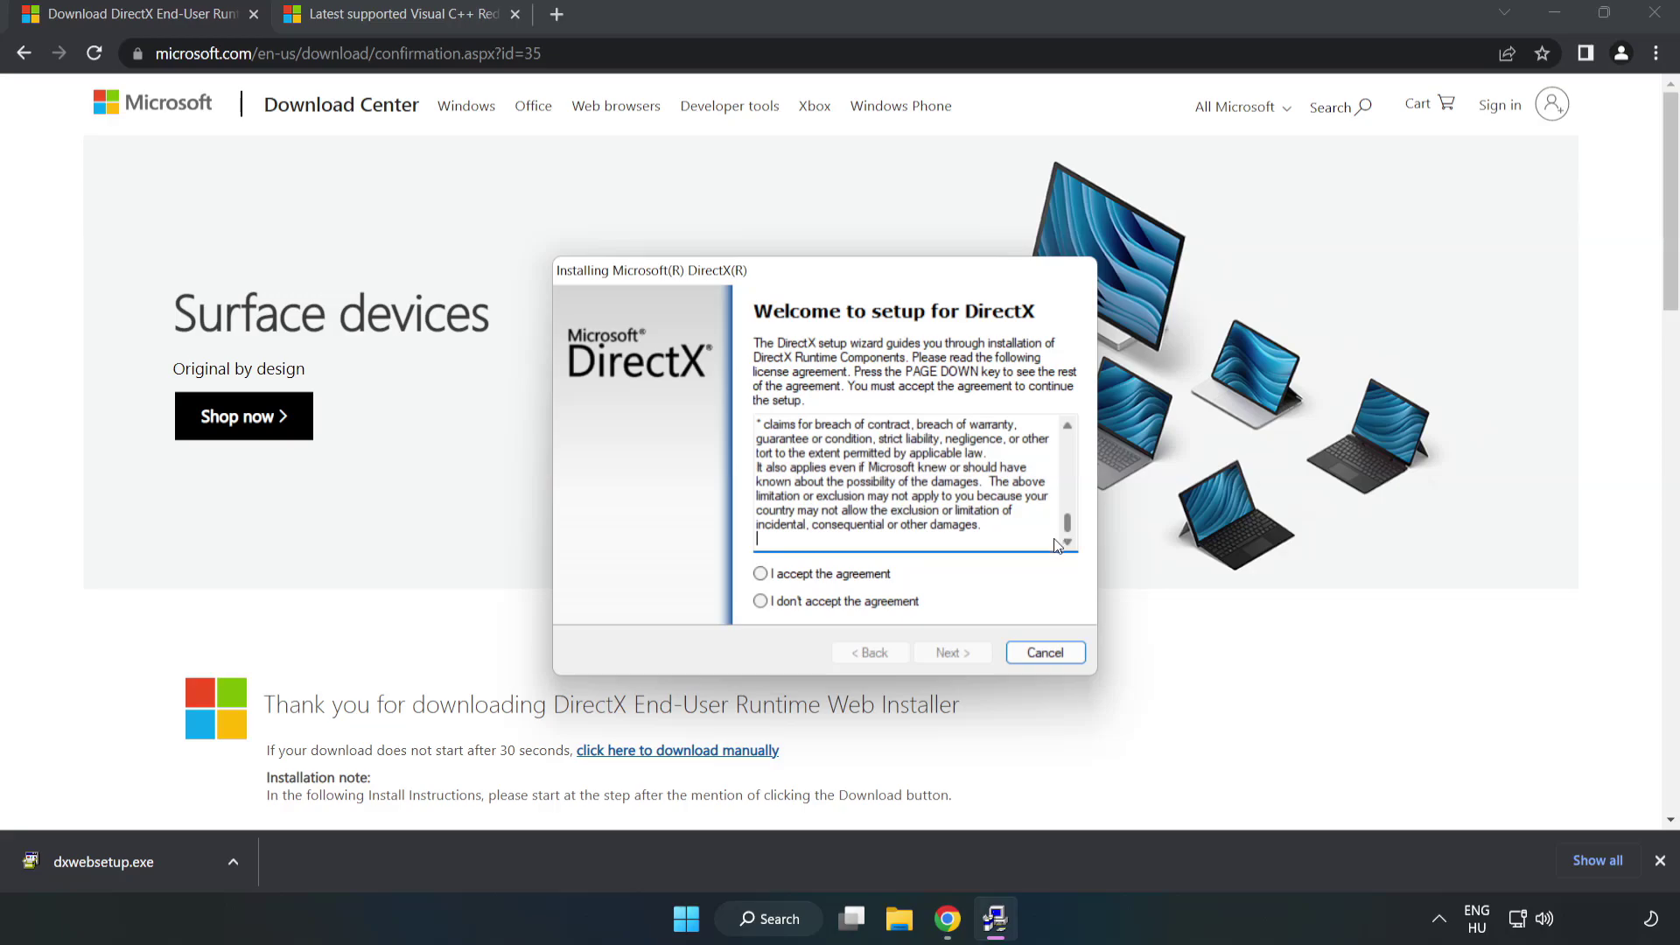
left_click(775, 576)
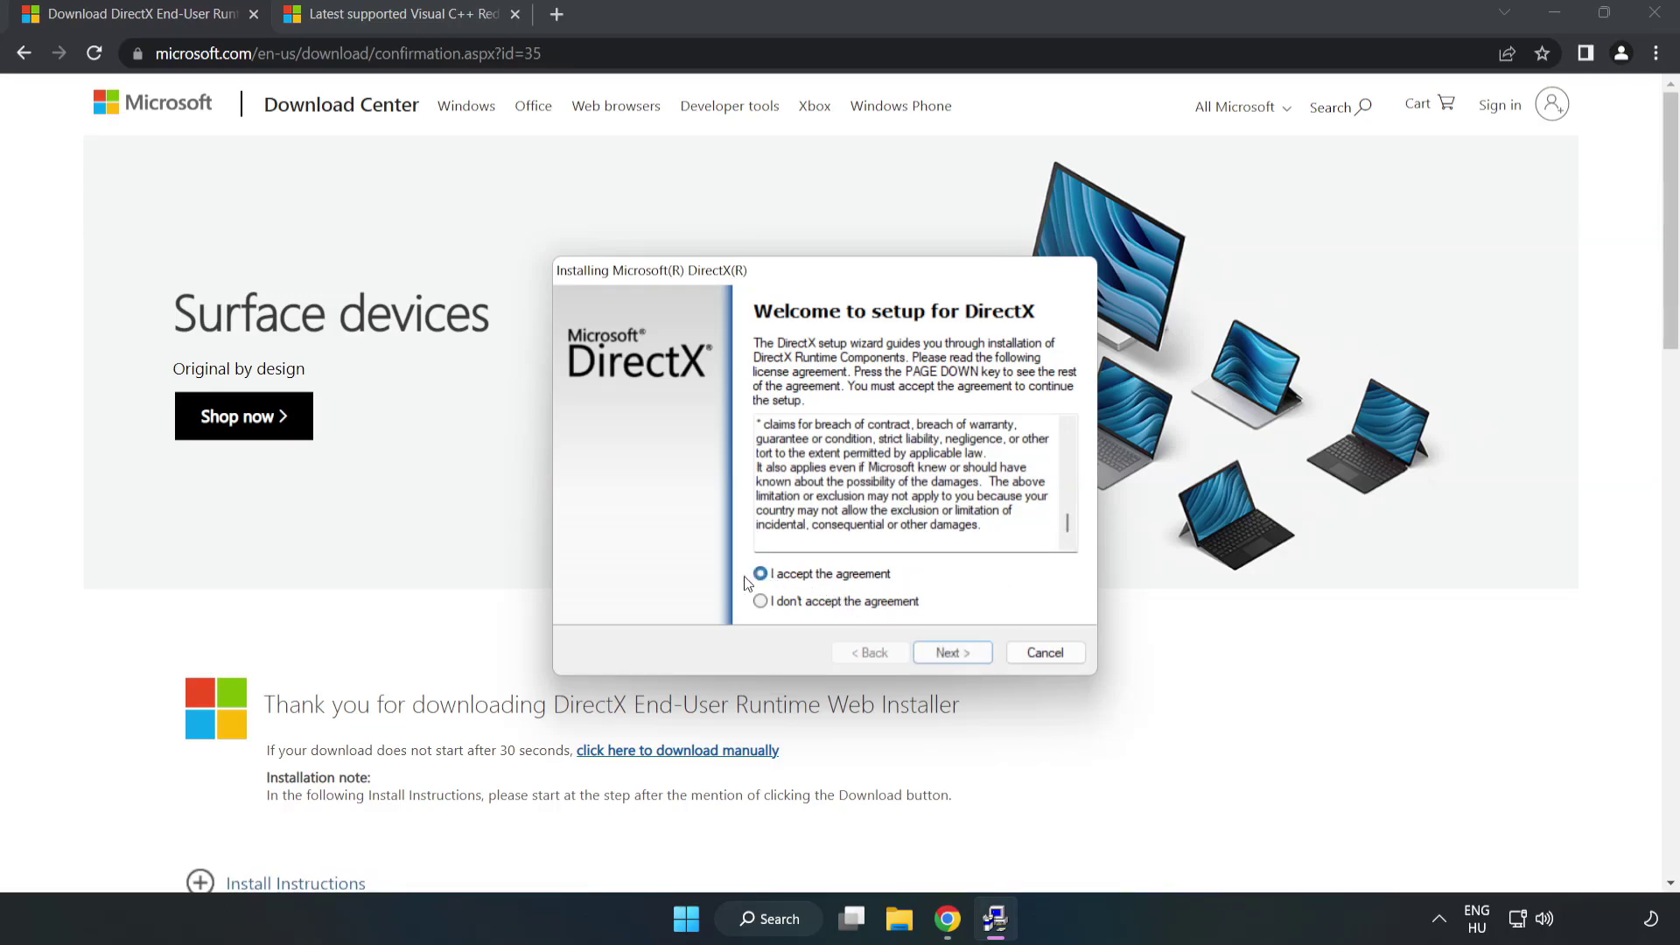
left_click(952, 653)
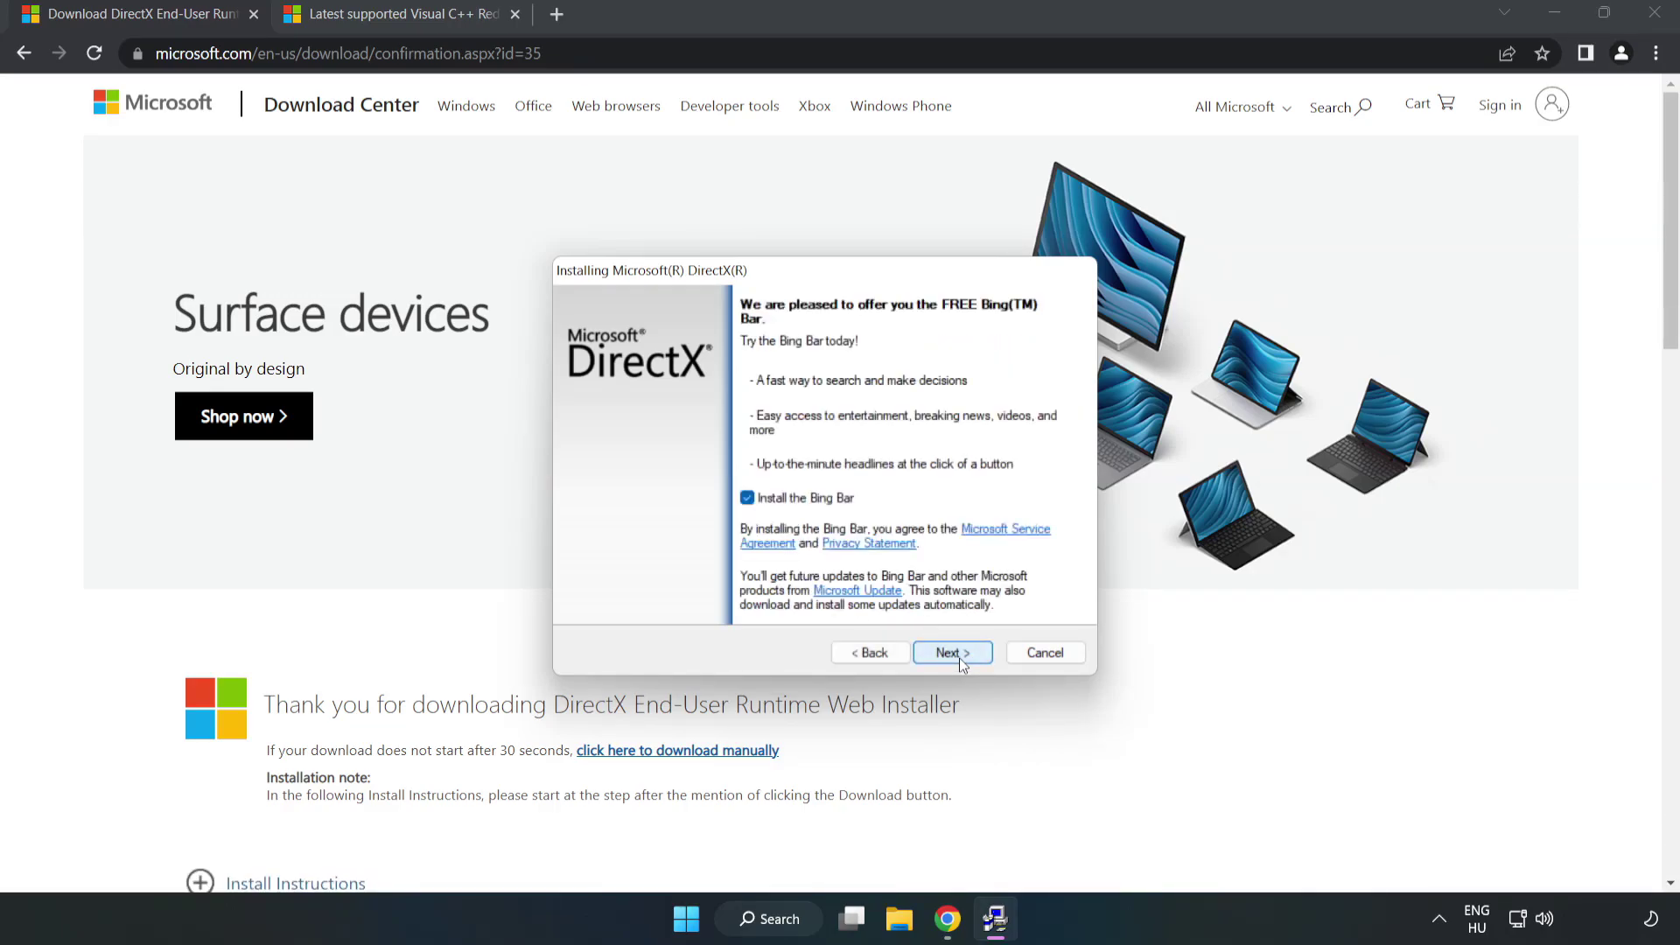
left_click(747, 498)
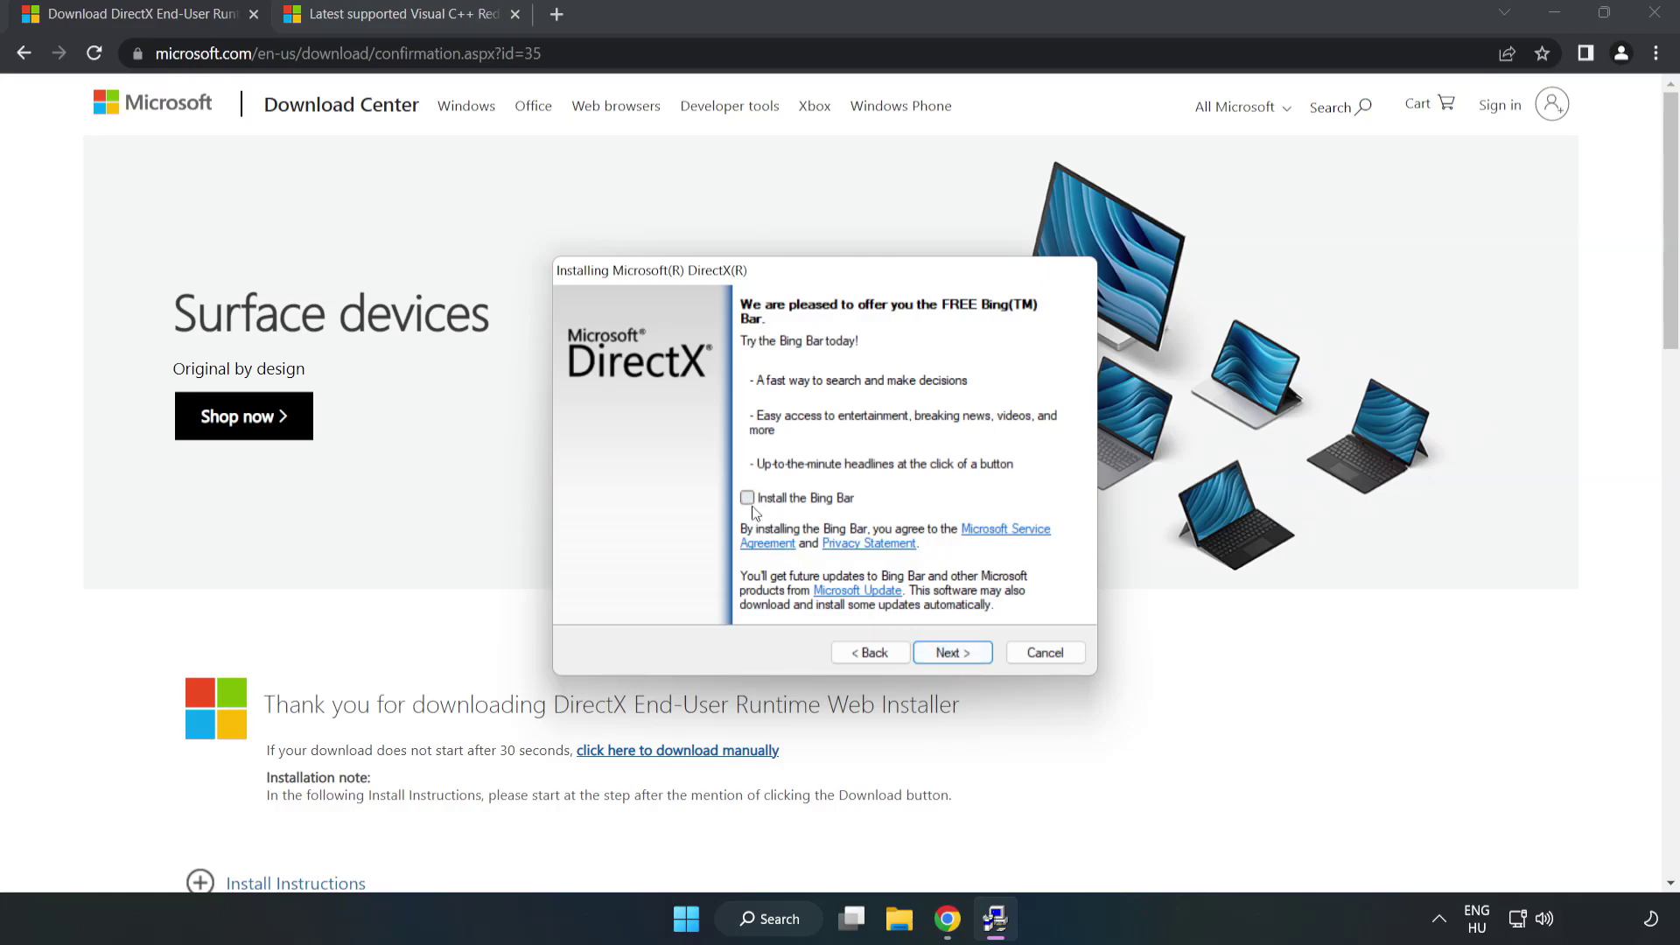
left_click(949, 653)
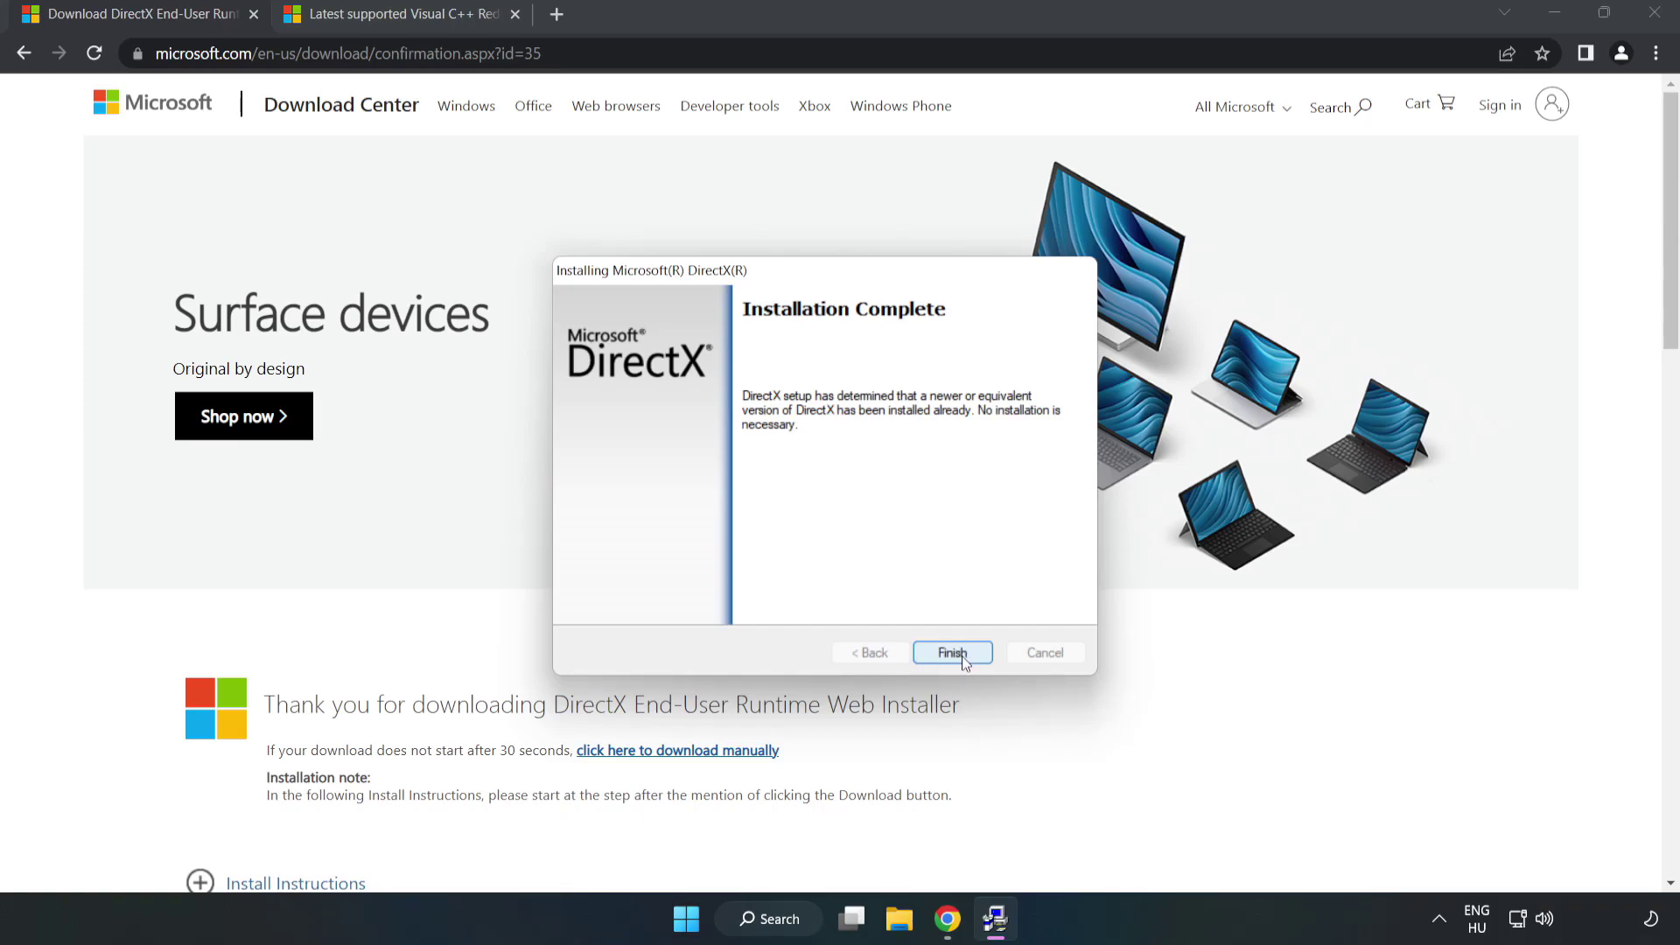
left_click(953, 653)
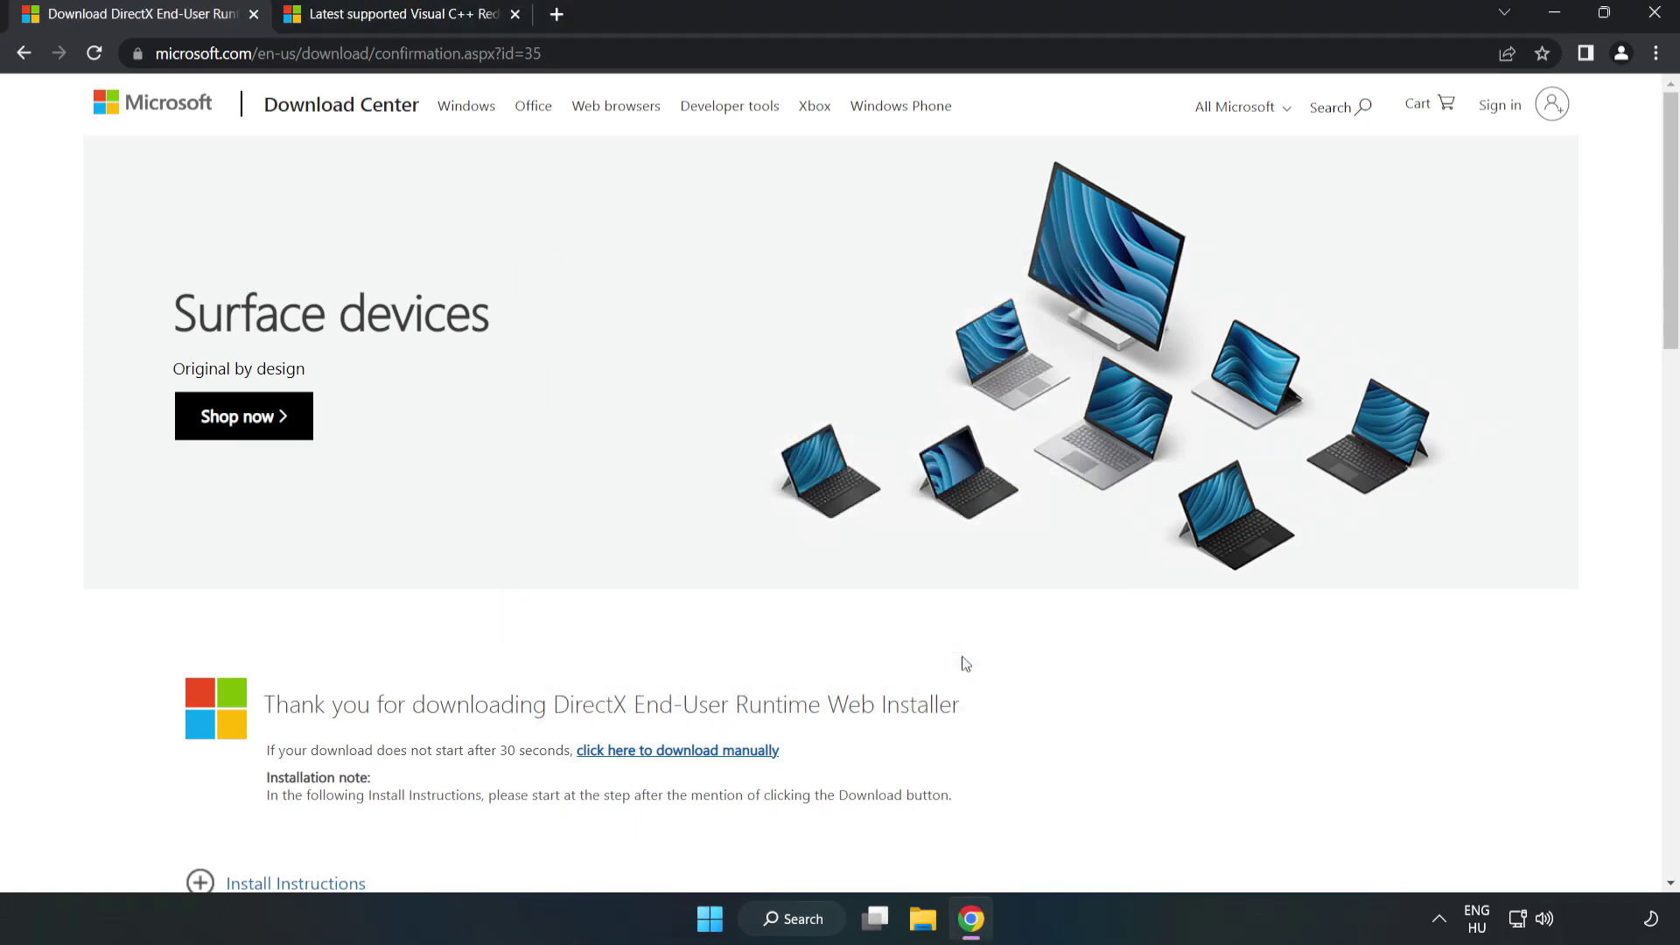
Close the DirectX tab and scroll the Visual C++ Redistributable page to the 2015–2022 downloads
left_click(254, 17)
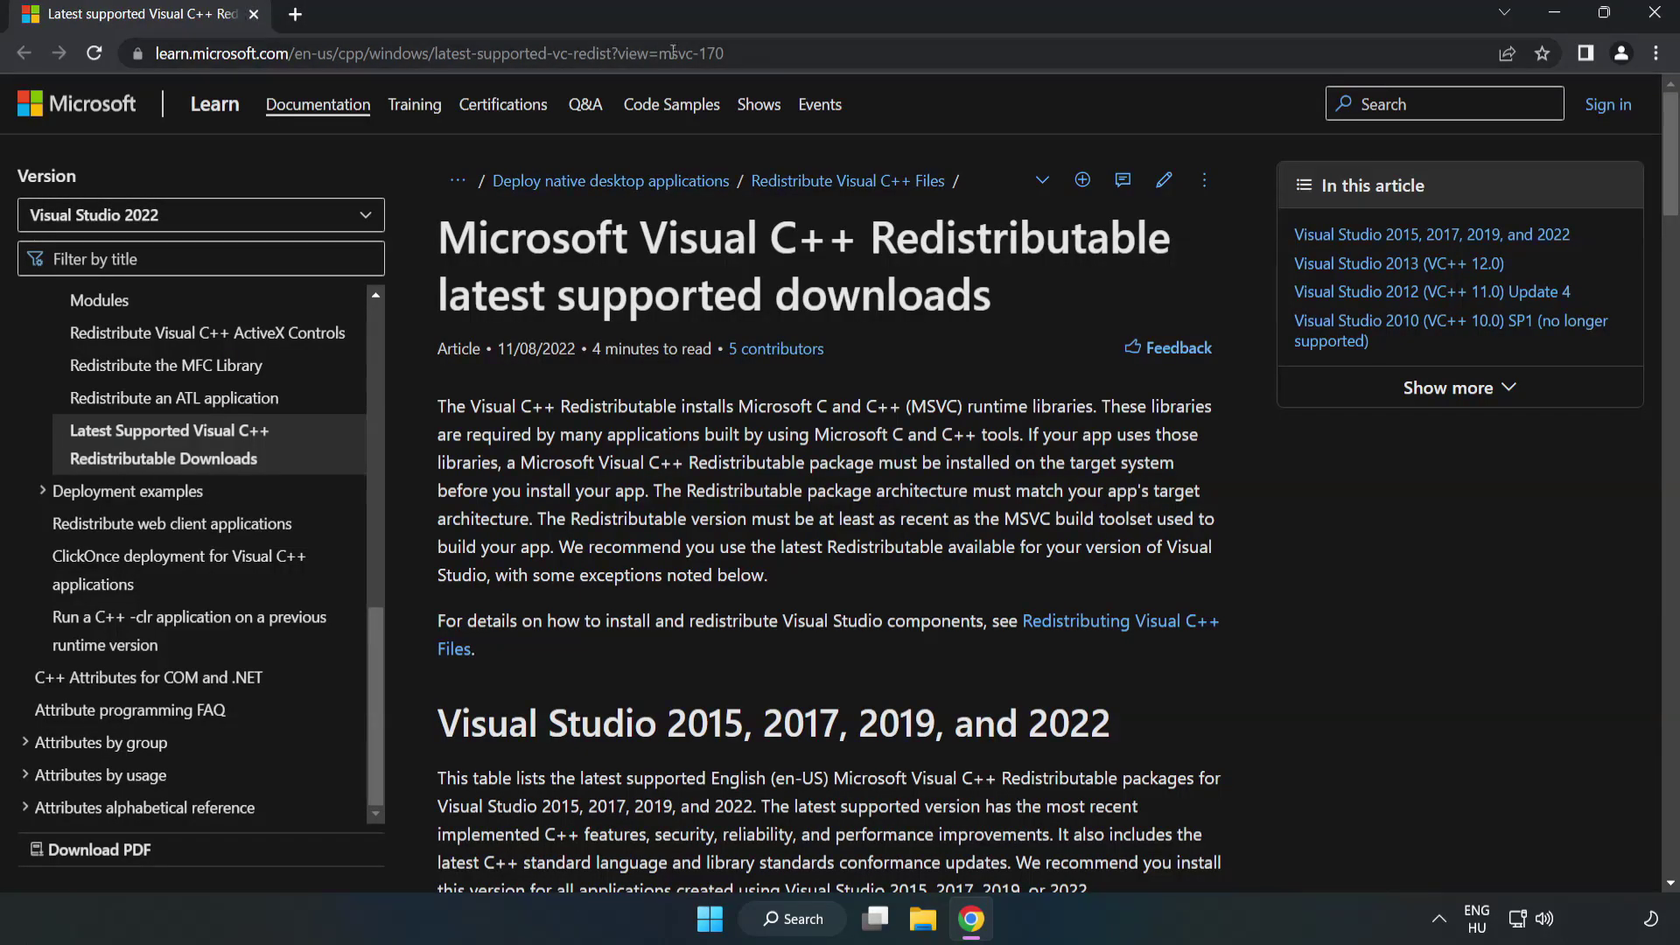
left_click(673, 51)
left_click(802, 53)
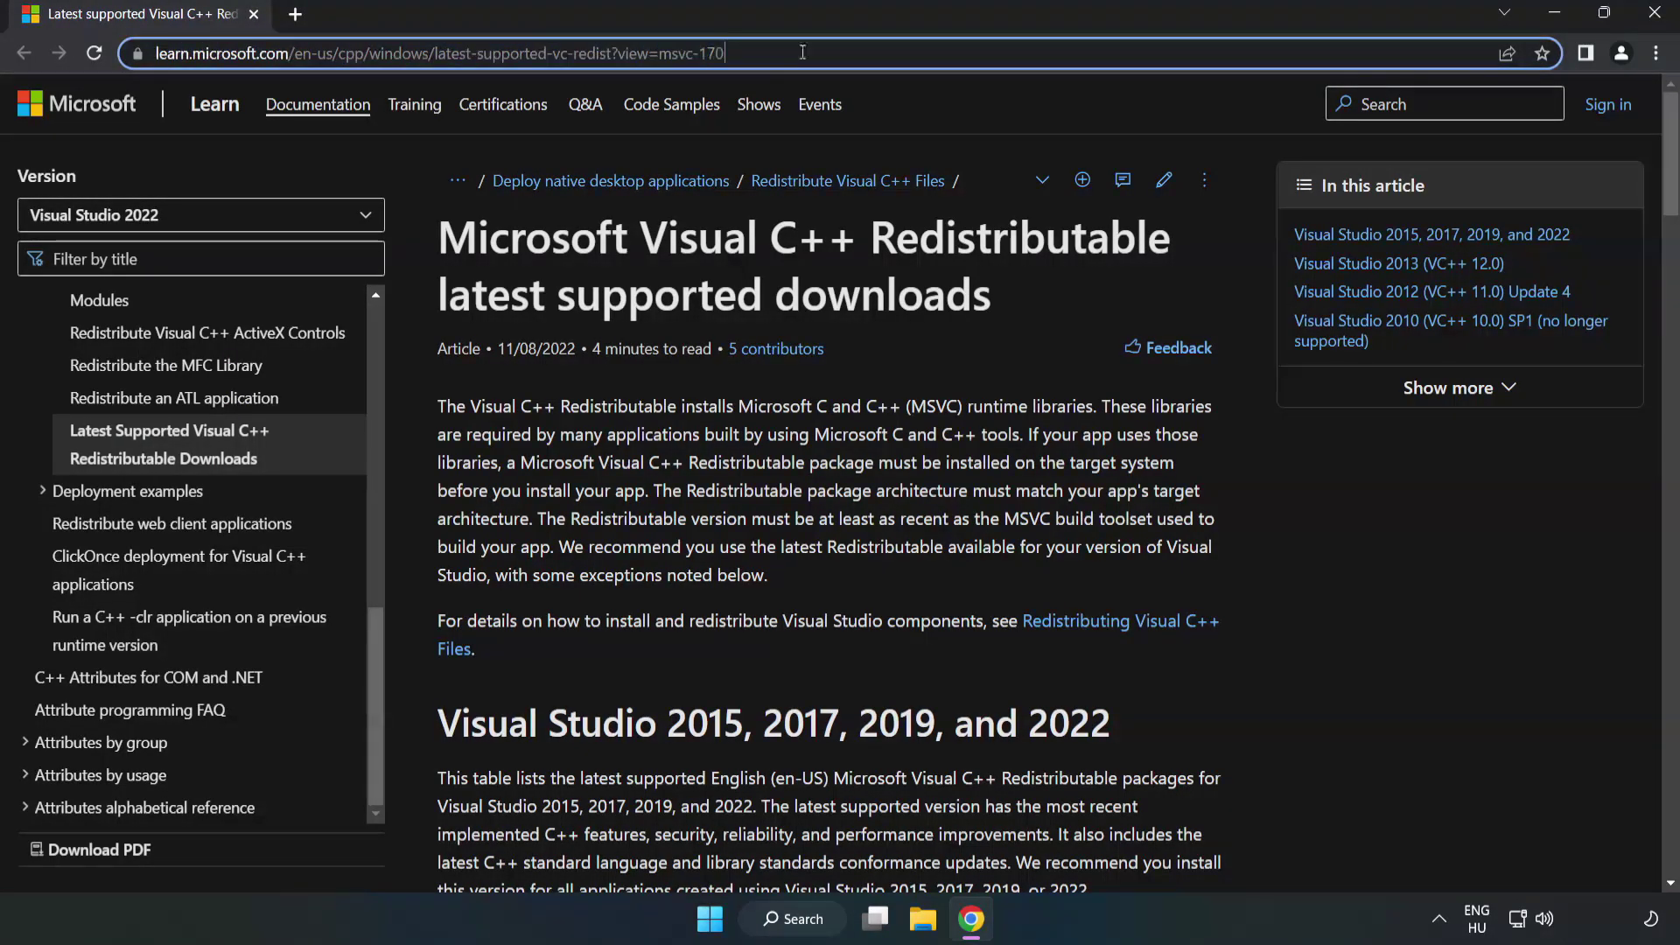
left_click(762, 209)
scroll(673, 320, "down", 1)
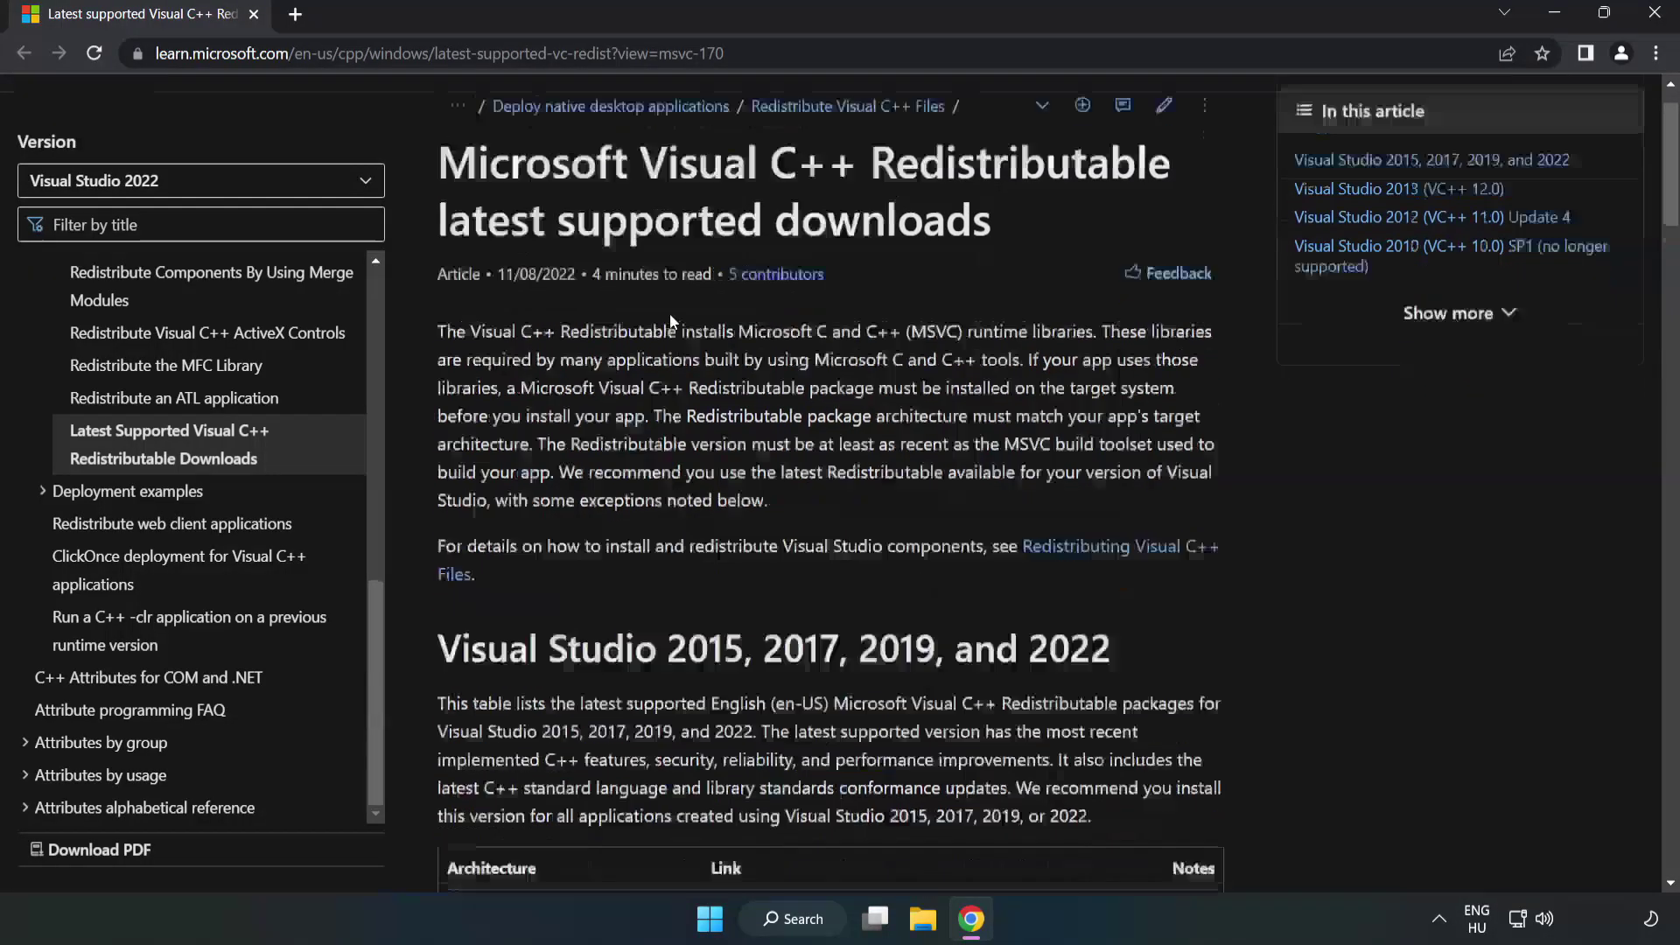
scroll(673, 320, "down", 7)
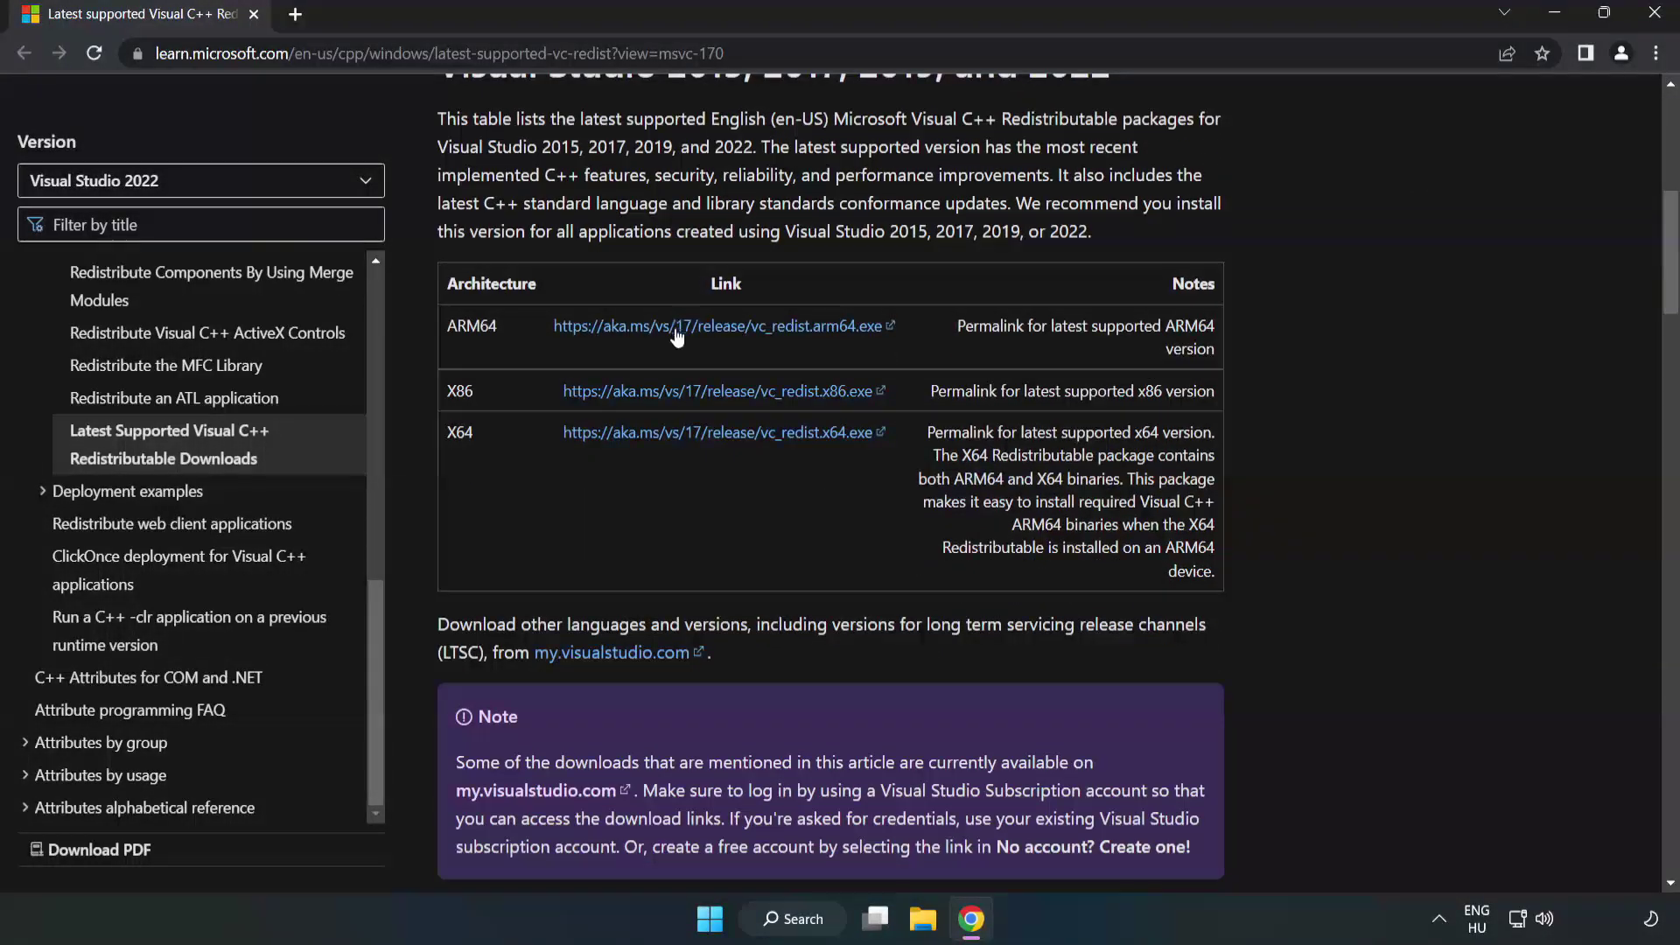
scroll(418, 264, "up", 1)
Download the ARM64, x86 and x64 vc_redist installers
left_click_drag(434, 179, 1112, 178)
left_click(901, 307)
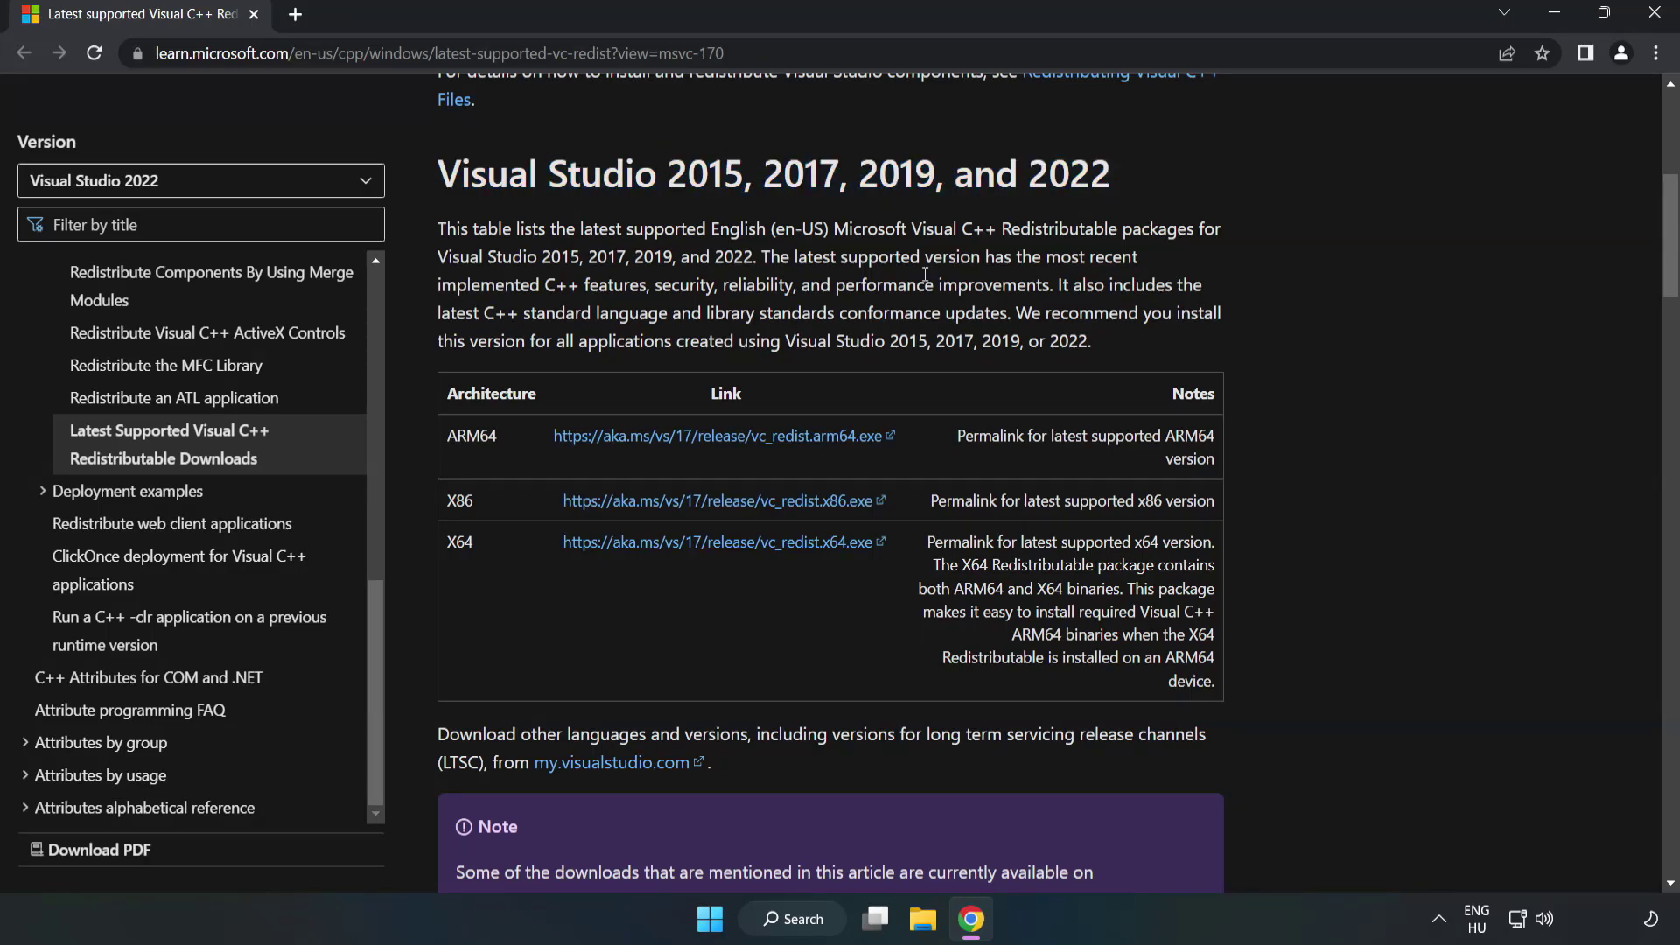
left_click(683, 436)
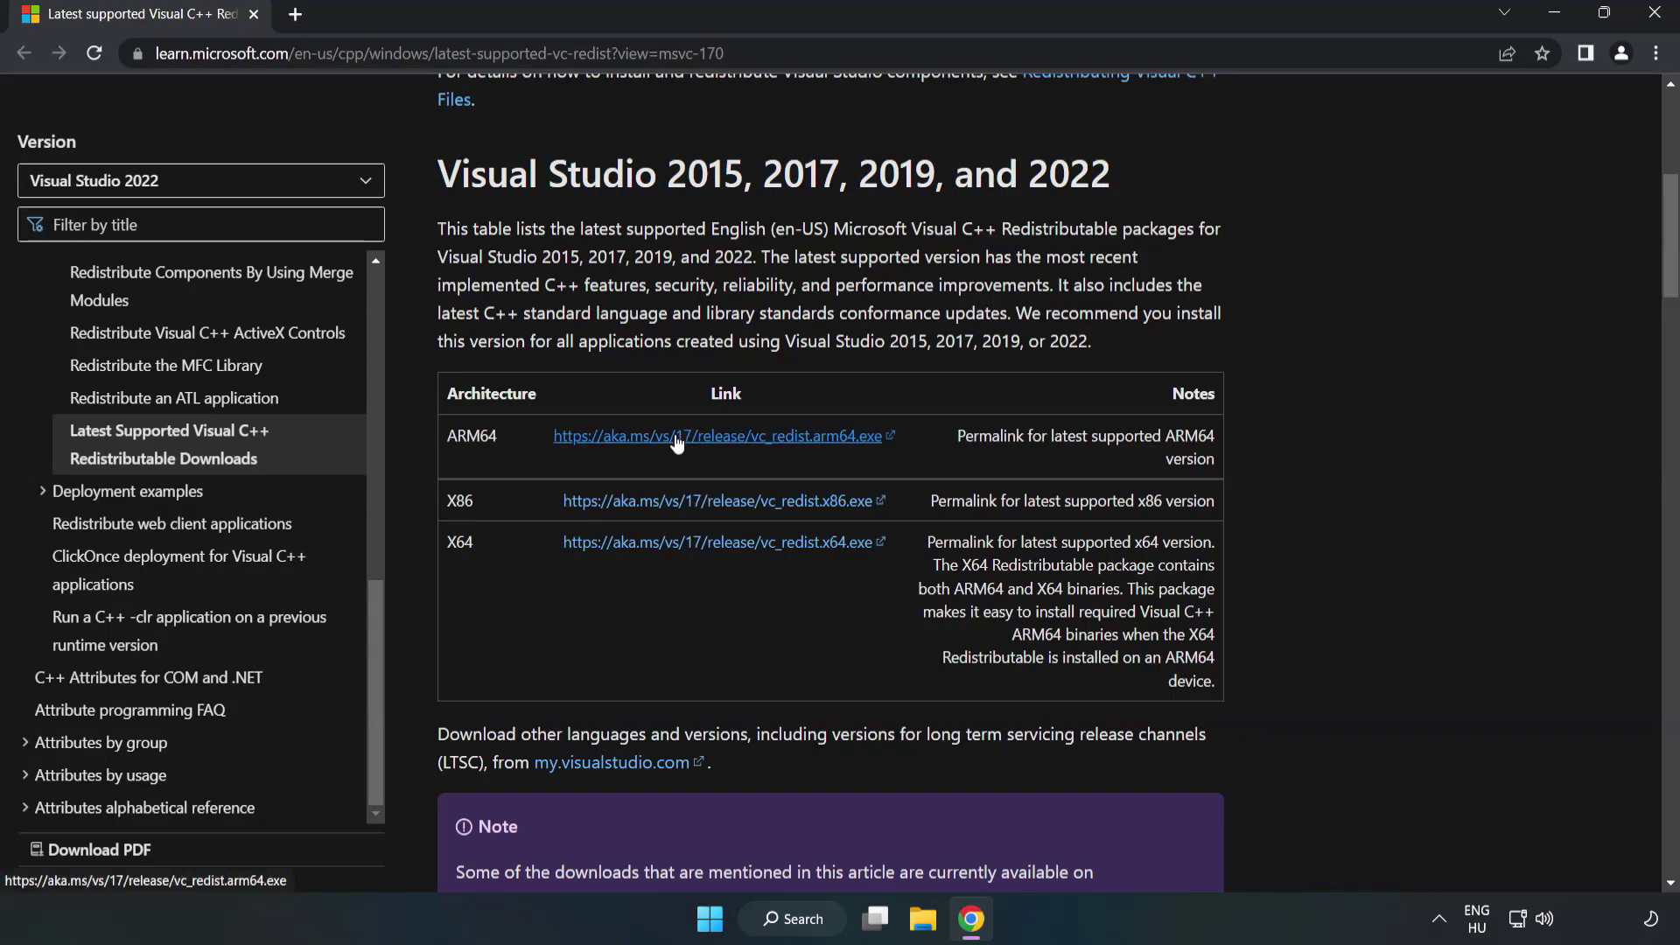
left_click(683, 508)
left_click(706, 543)
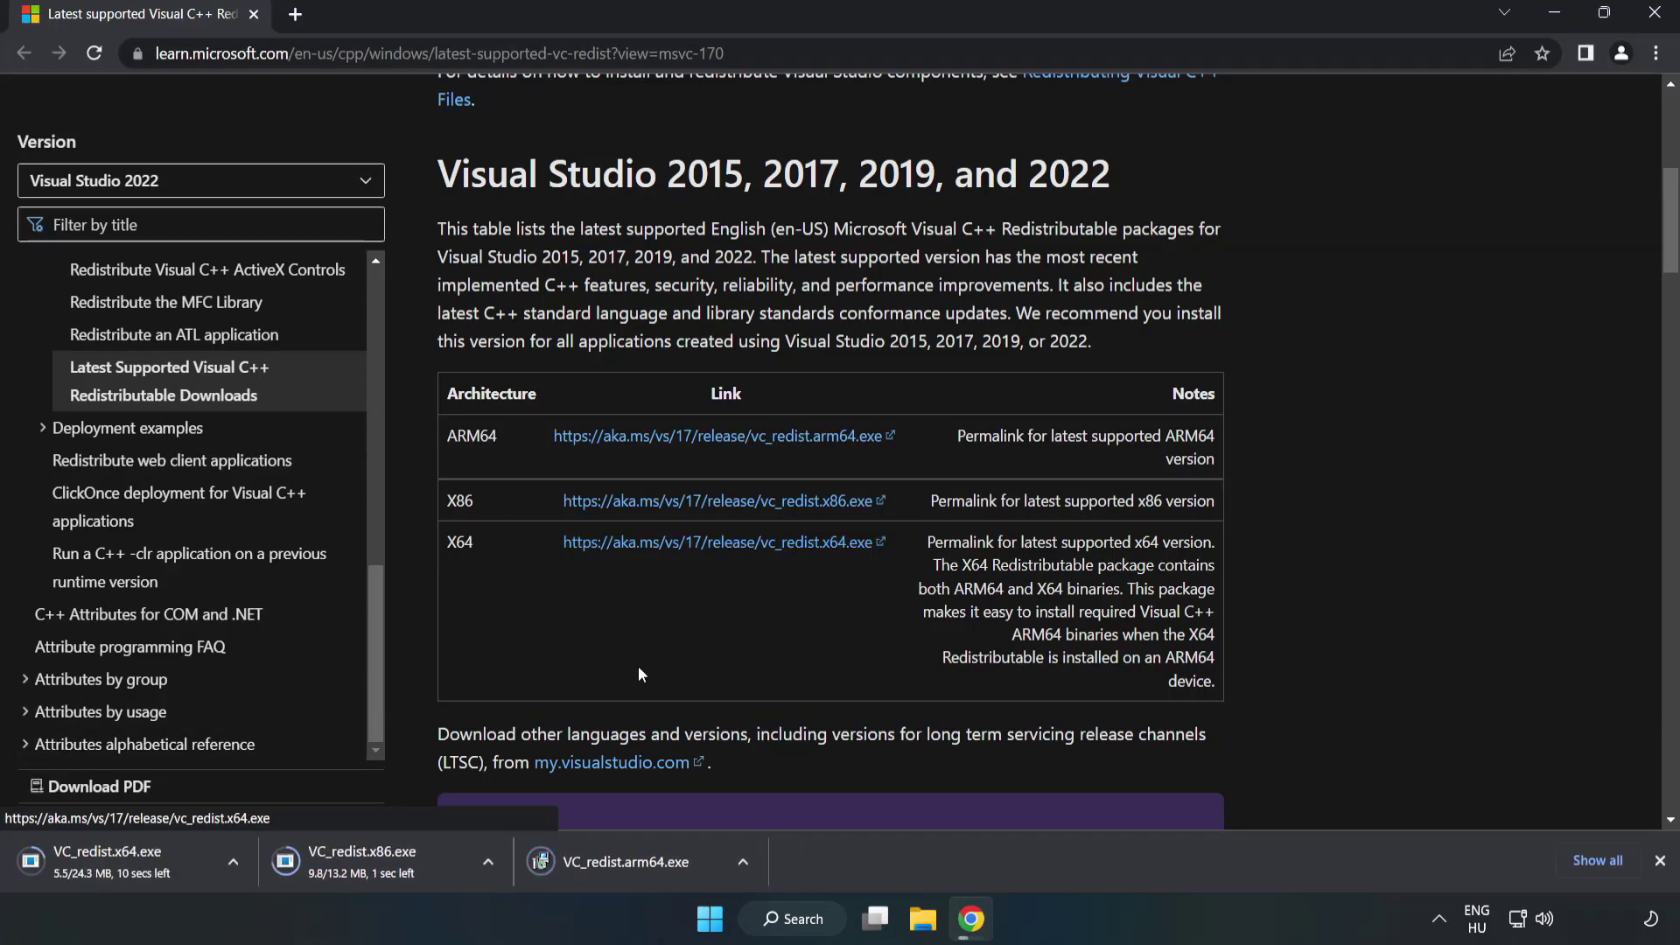
Attempt to install VC_redist.arm64.exe, which fails with 0x80070661 as unsupported, and close it
left_click(640, 863)
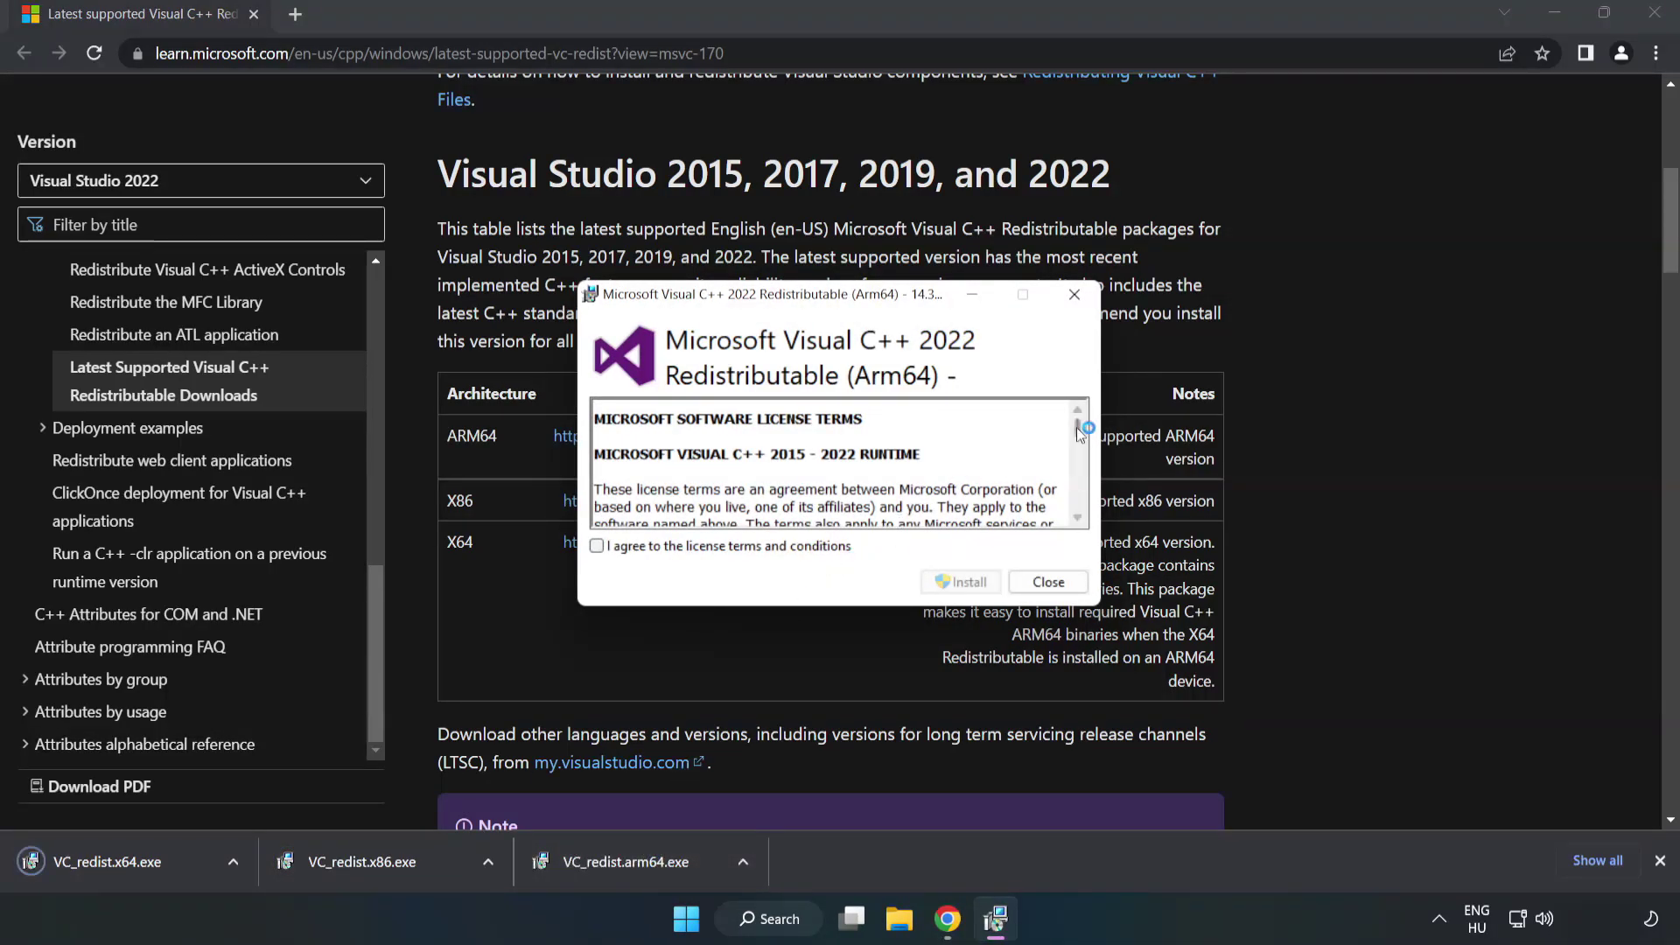
left_click_drag(1077, 428, 1081, 517)
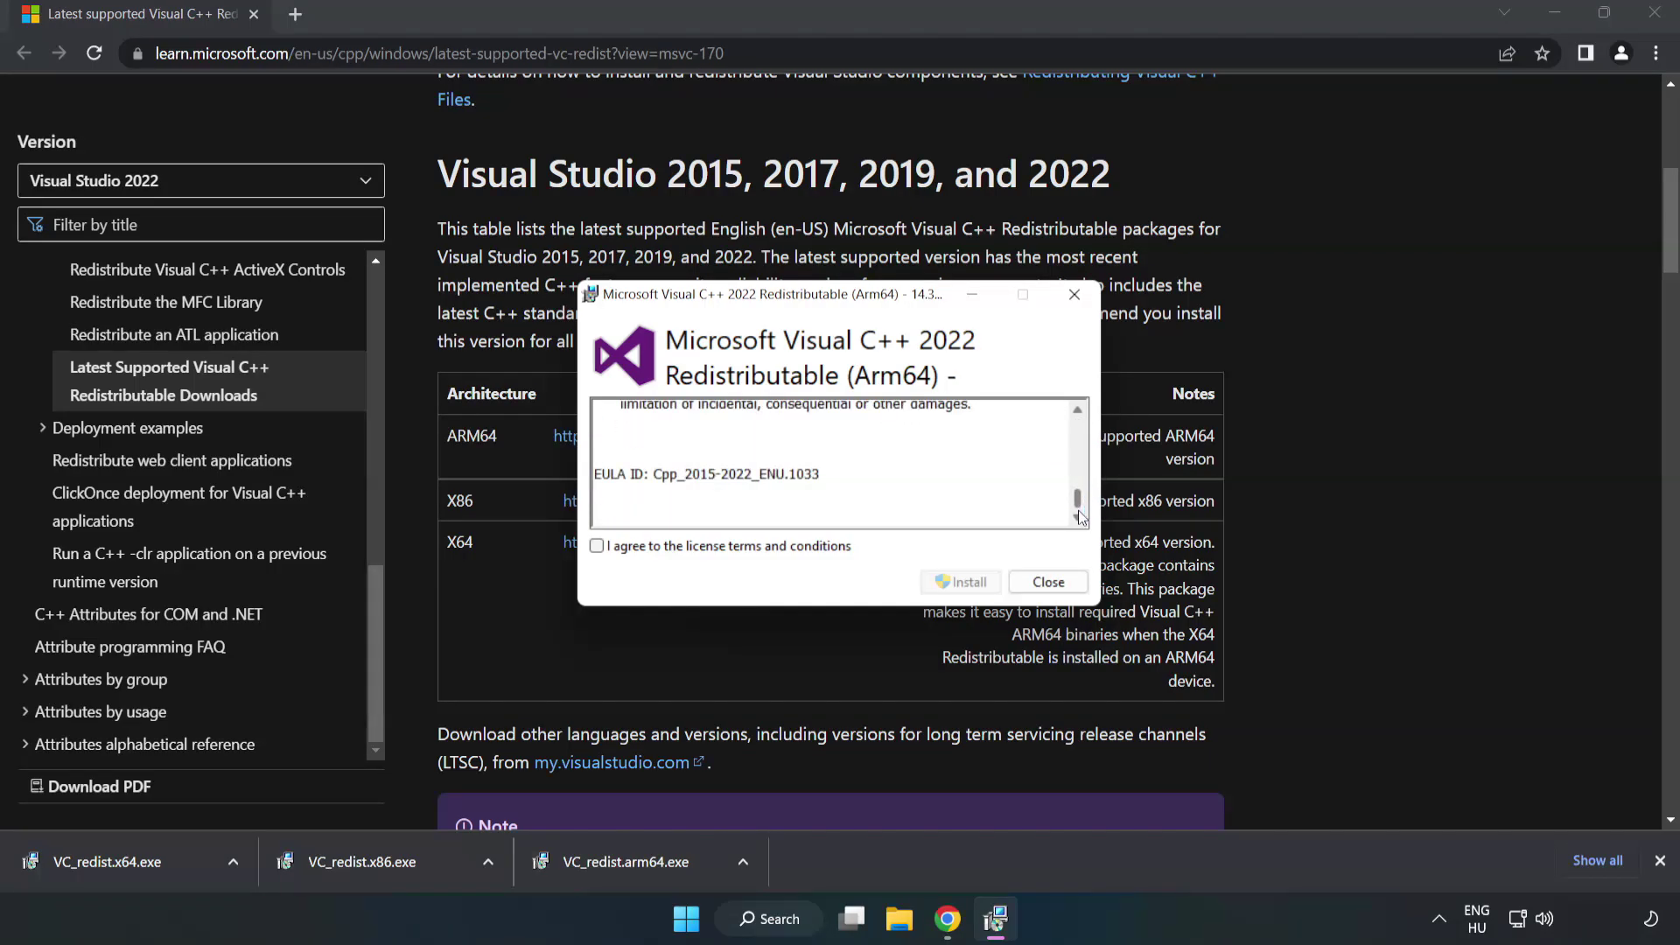
left_click(598, 547)
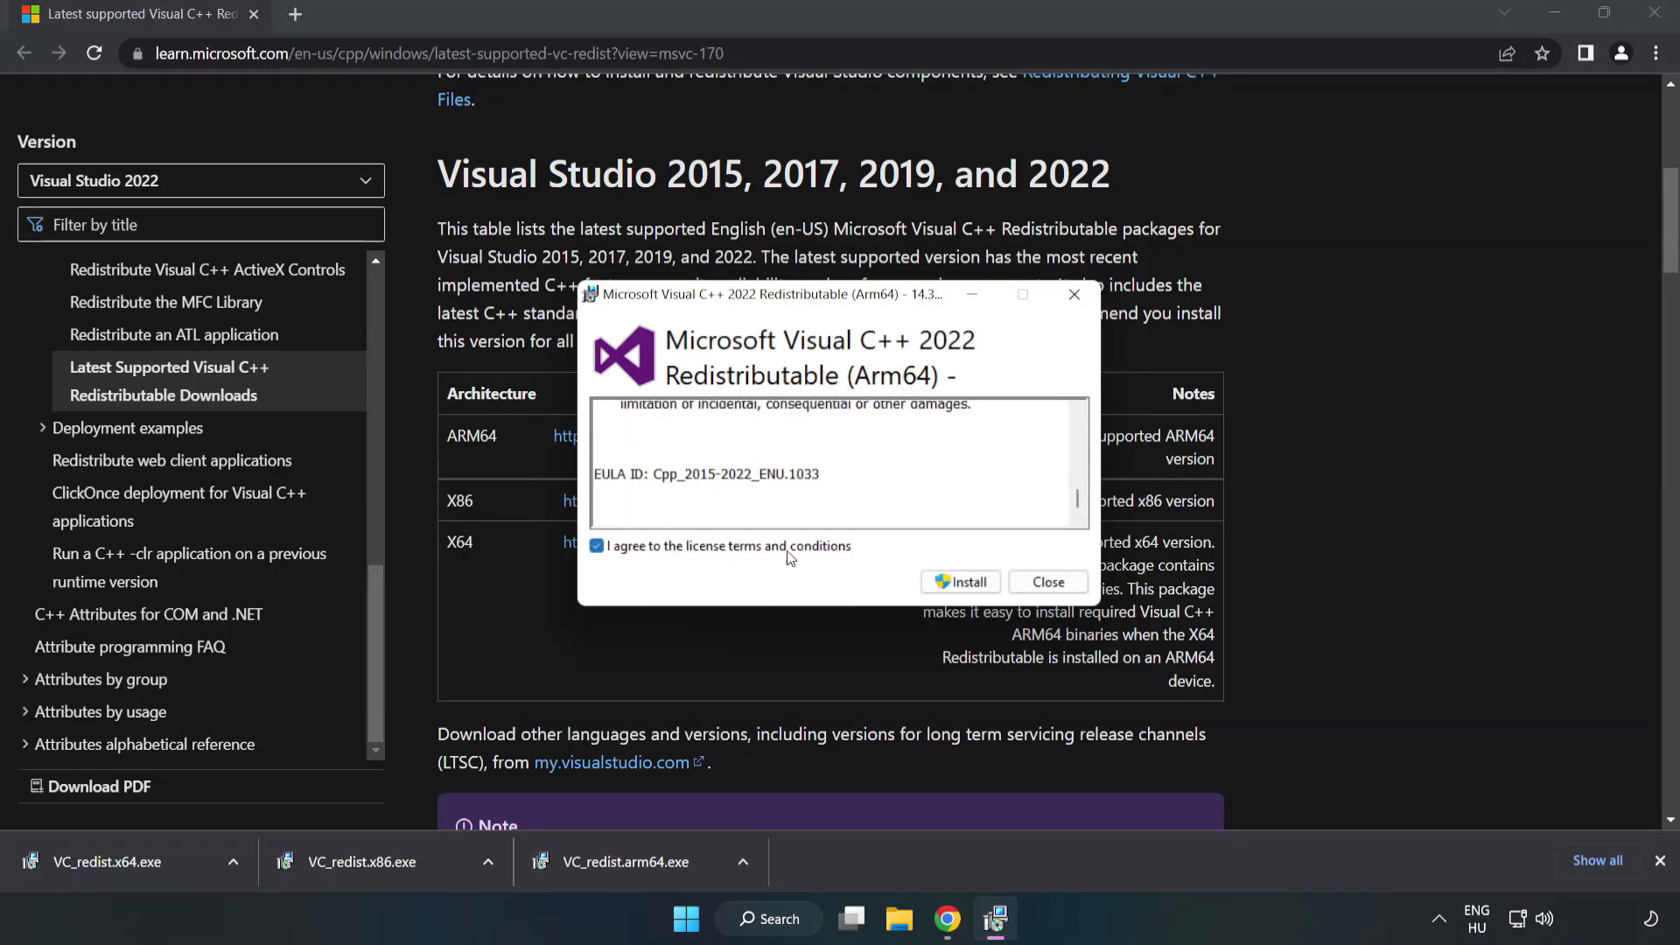
left_click(963, 581)
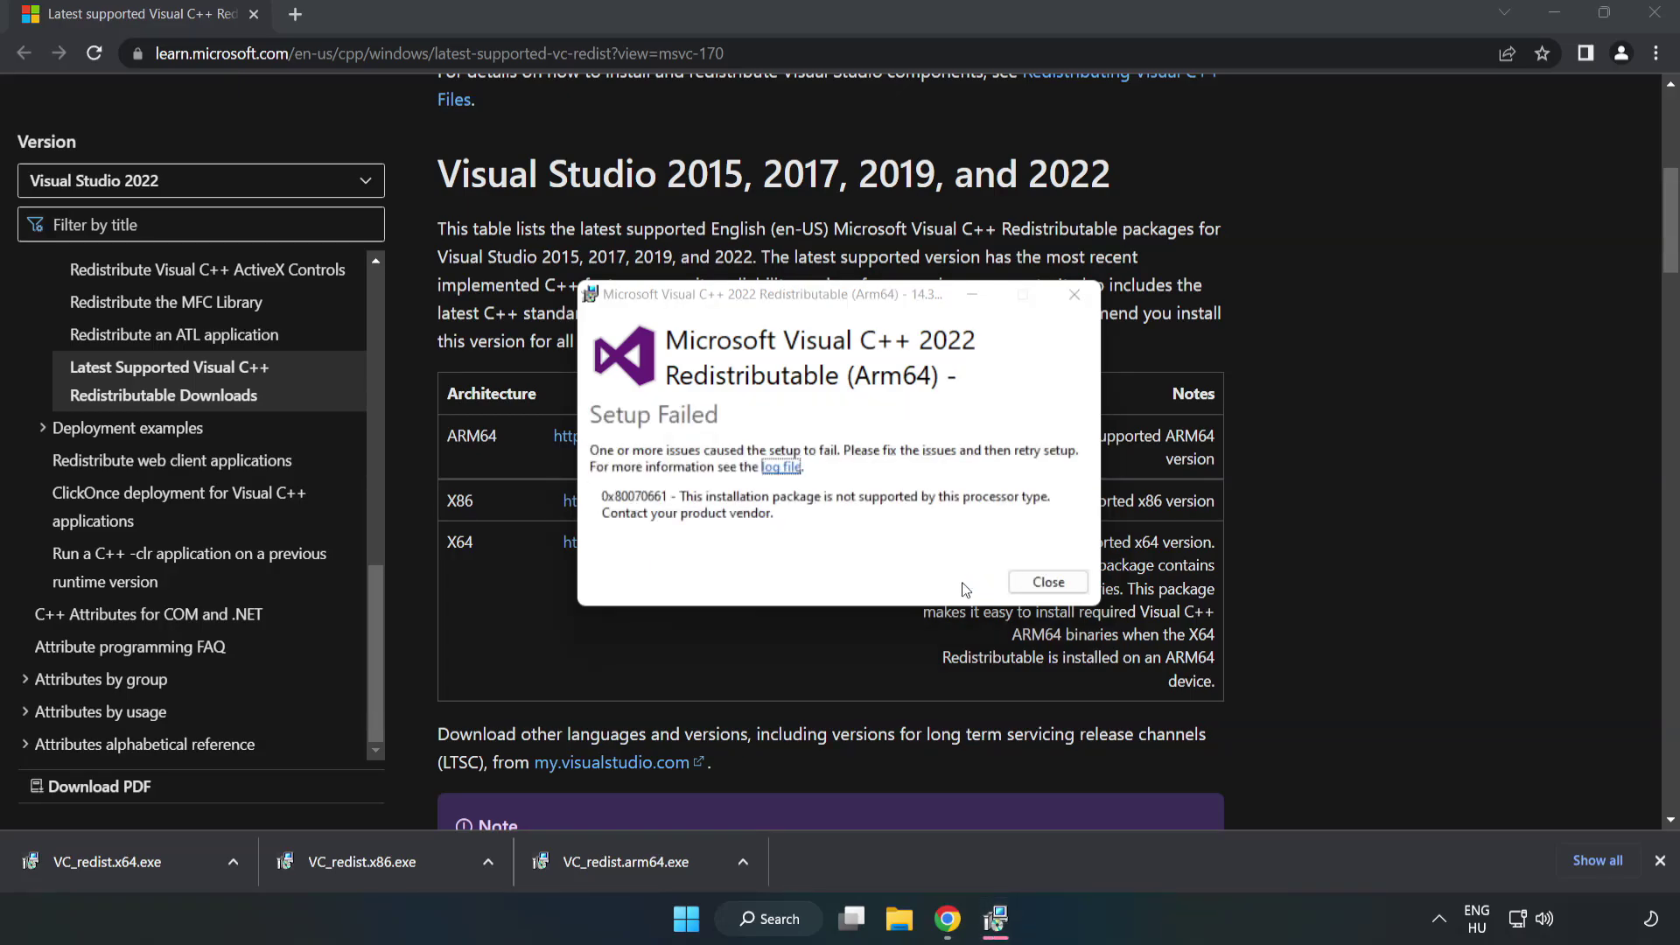
left_click(1047, 582)
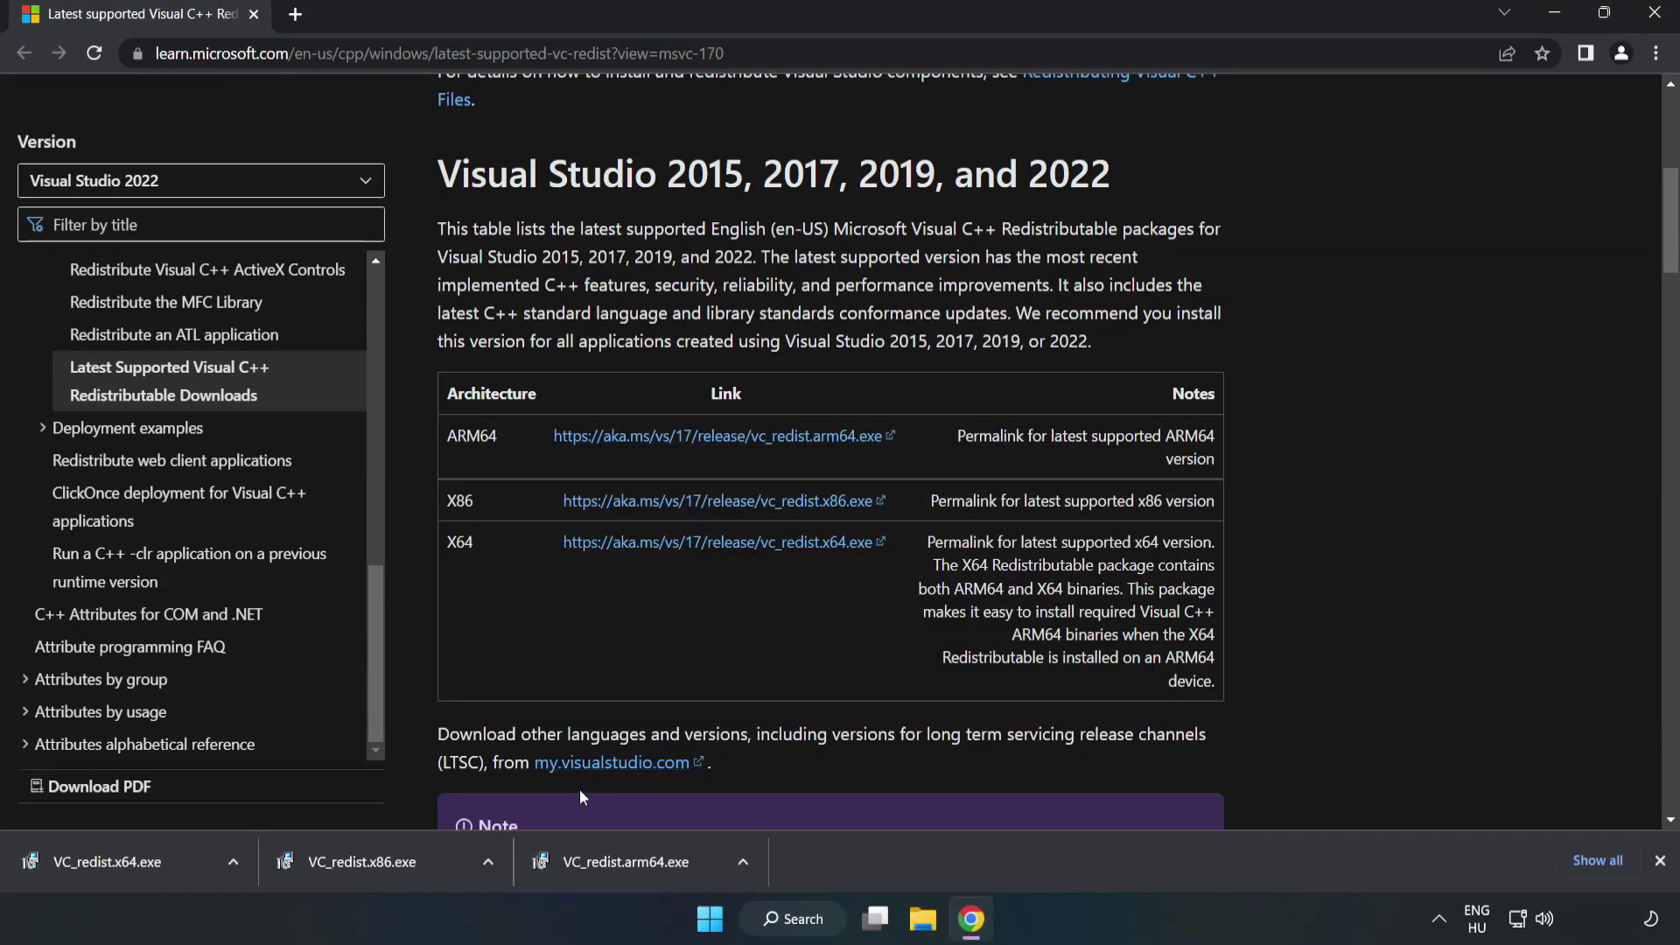
Install the x86 Visual C++ 2015-2022 Redistributable 14.34.31931 and close its setup
left_click(371, 858)
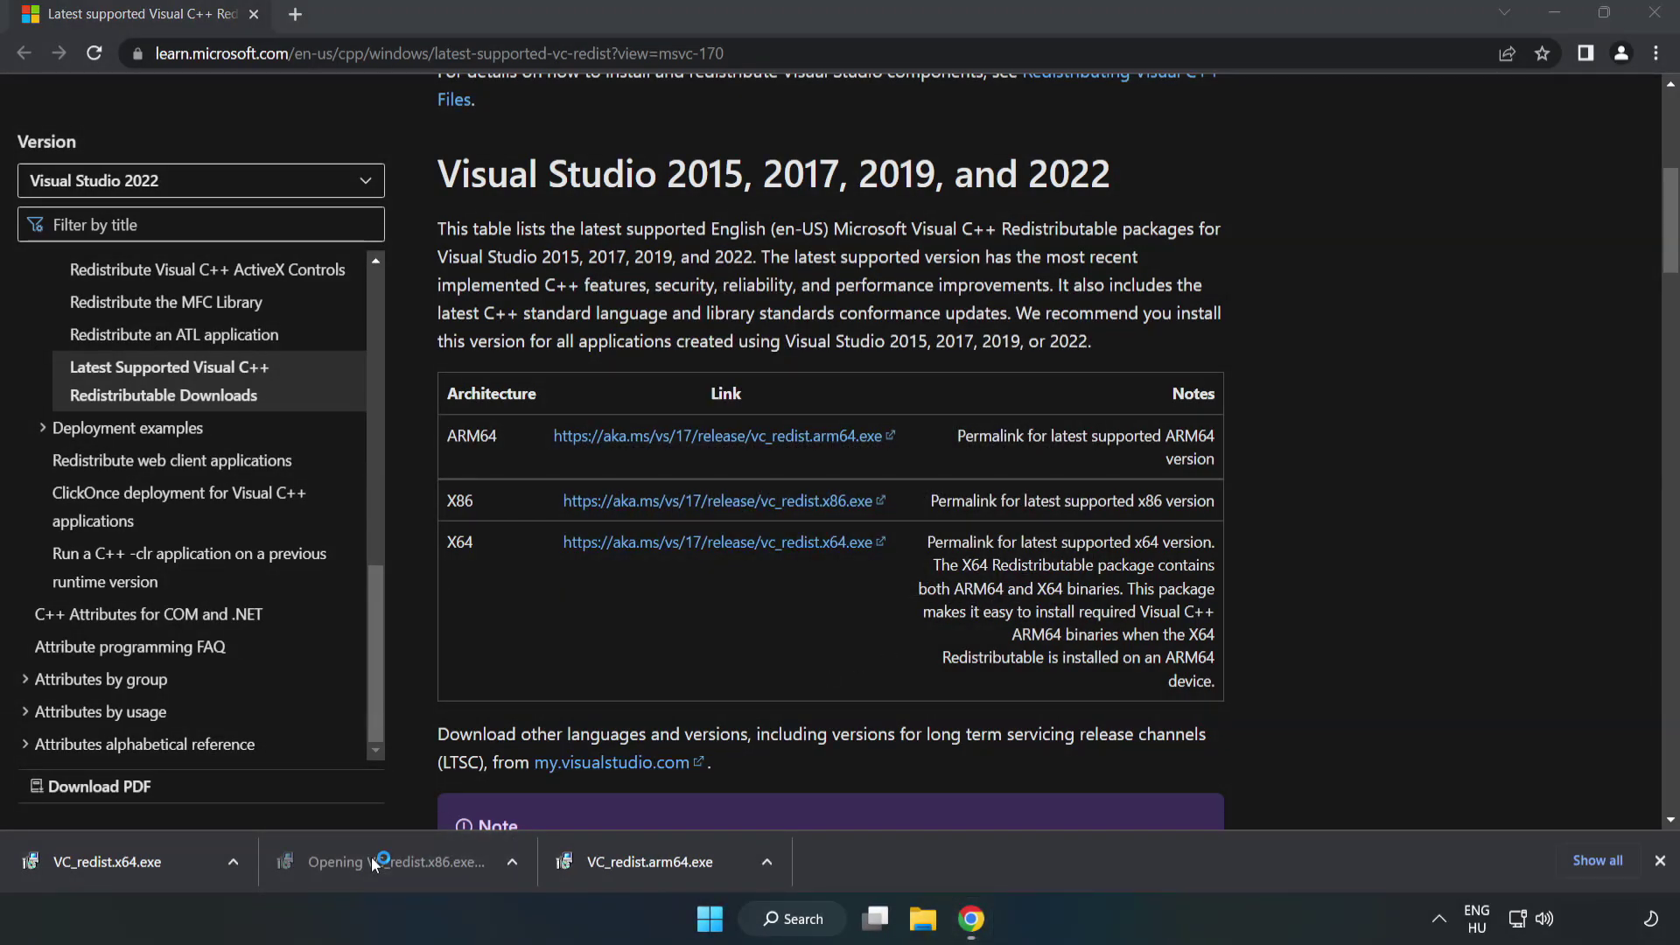
left_click_drag(1076, 429, 1077, 503)
left_click(596, 547)
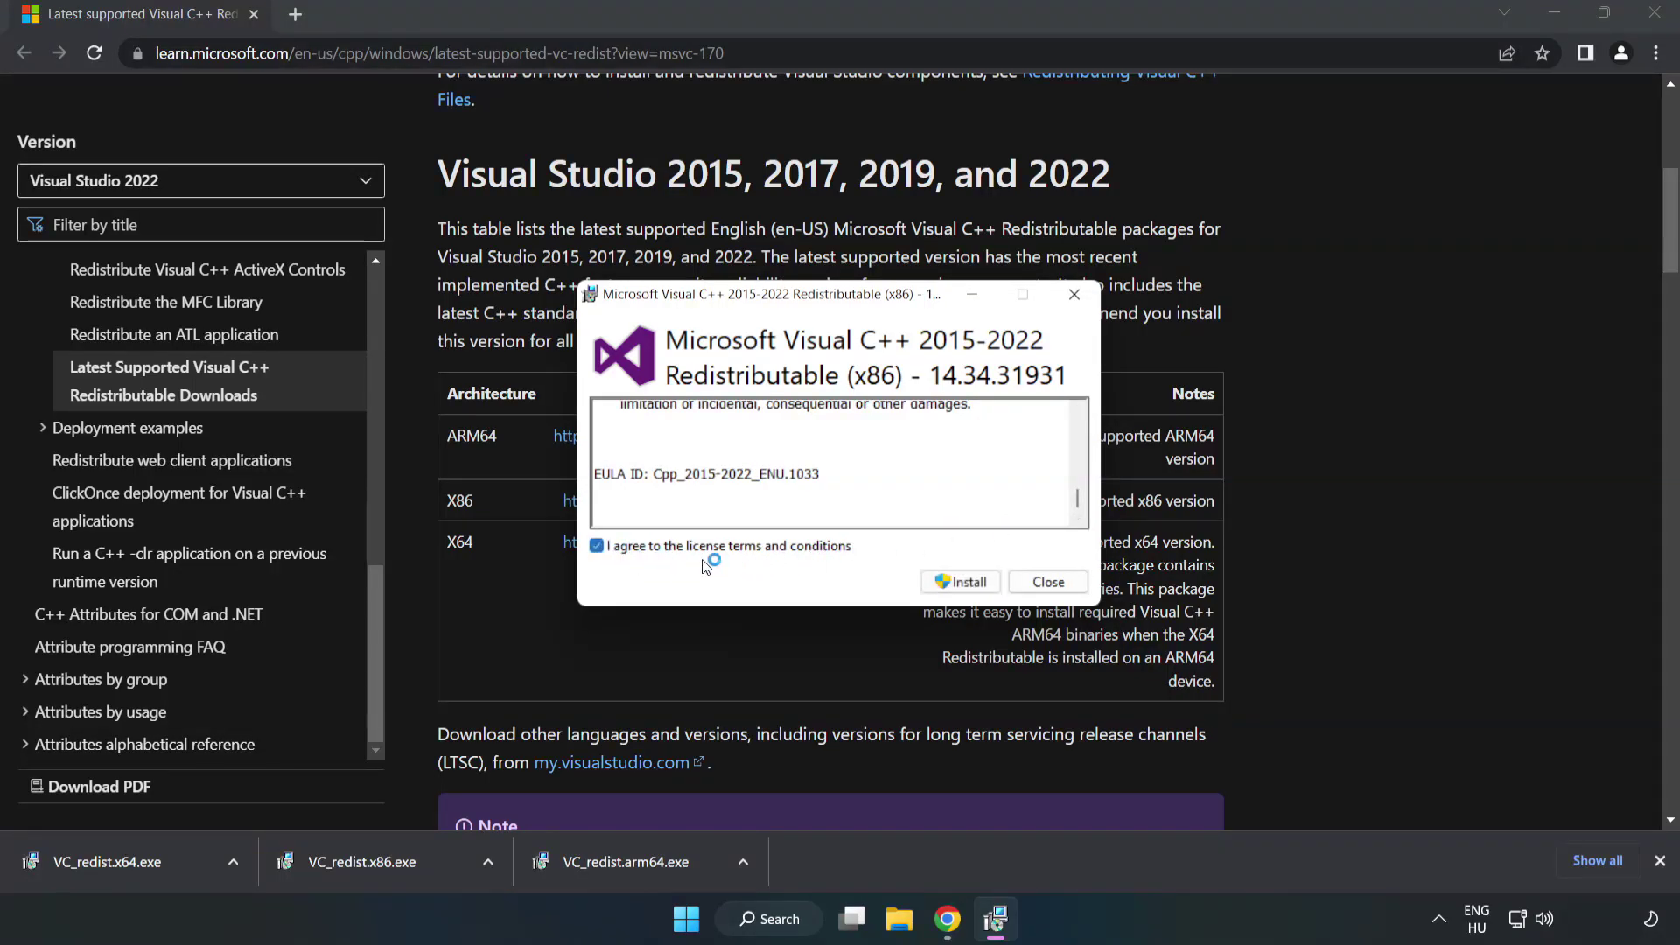
left_click(954, 583)
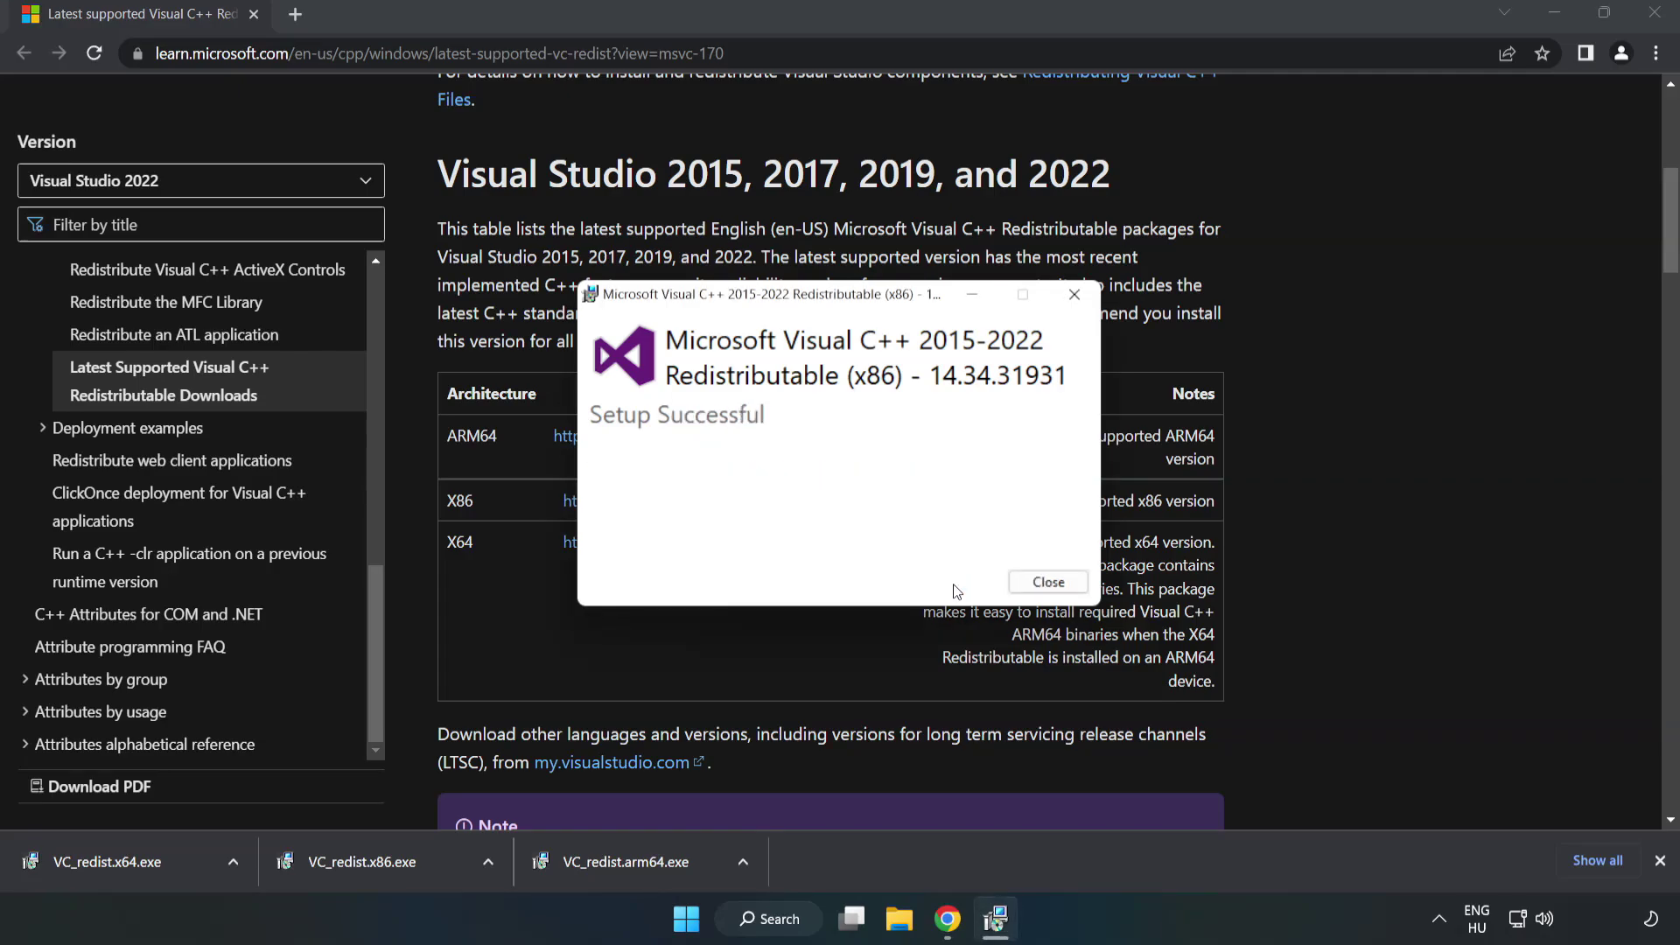
left_click(1048, 582)
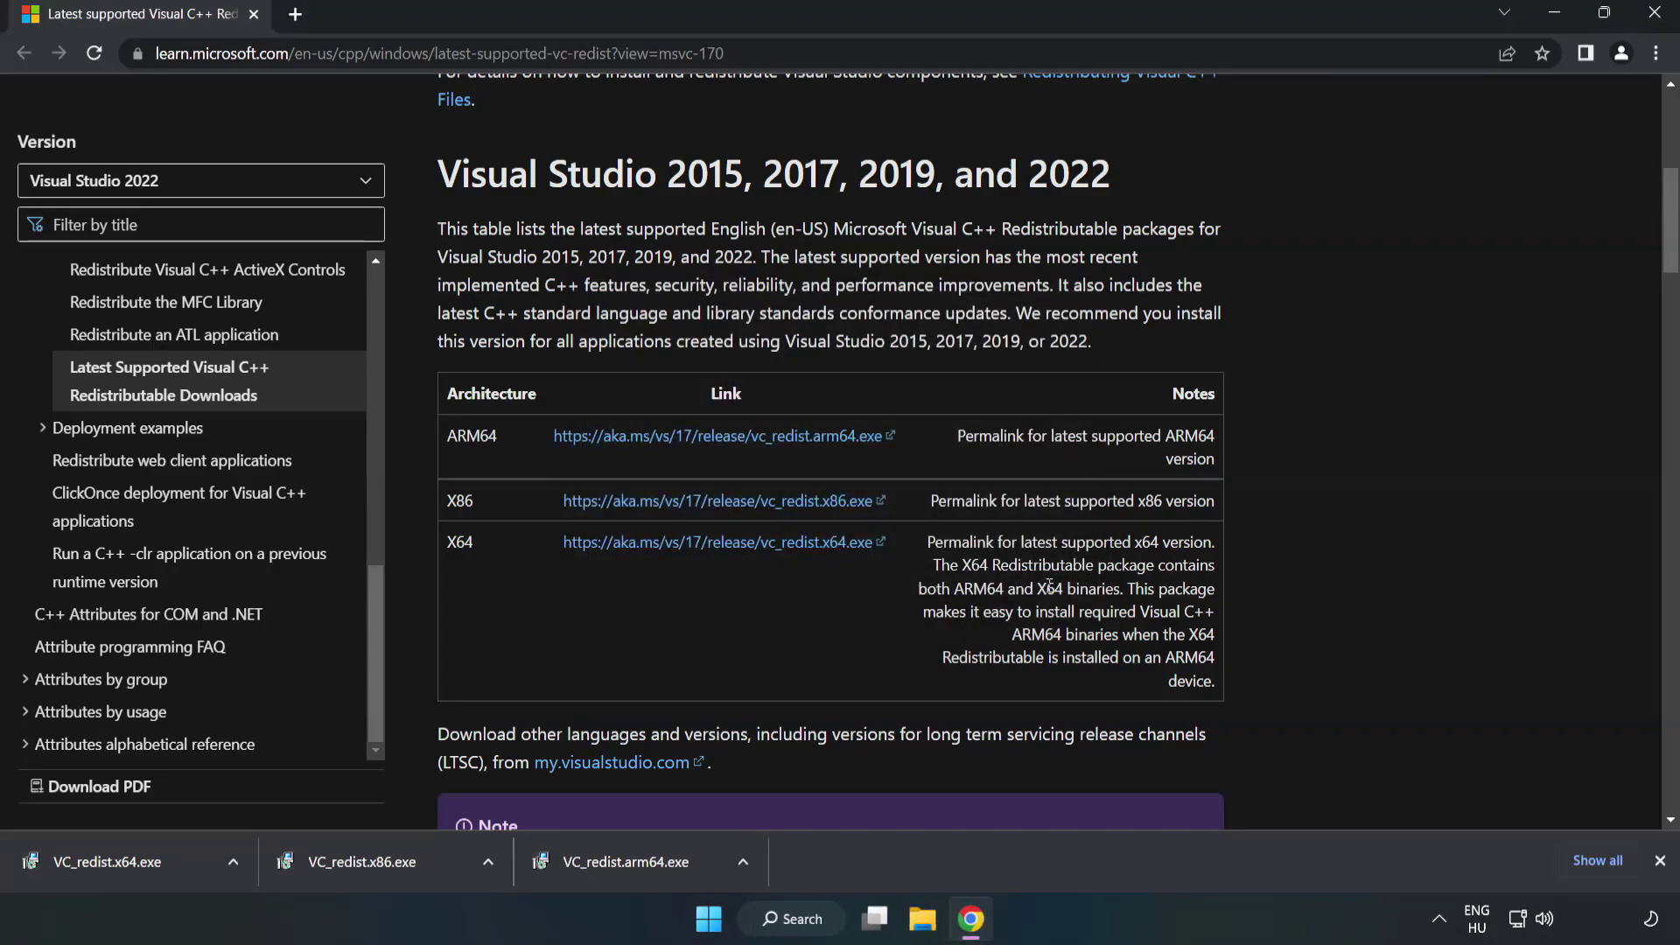
Install VC_redist.x64.exe (Visual C++ 2015-2022 x64, 14.34.31931), accepting the license terms
left_click(91, 855)
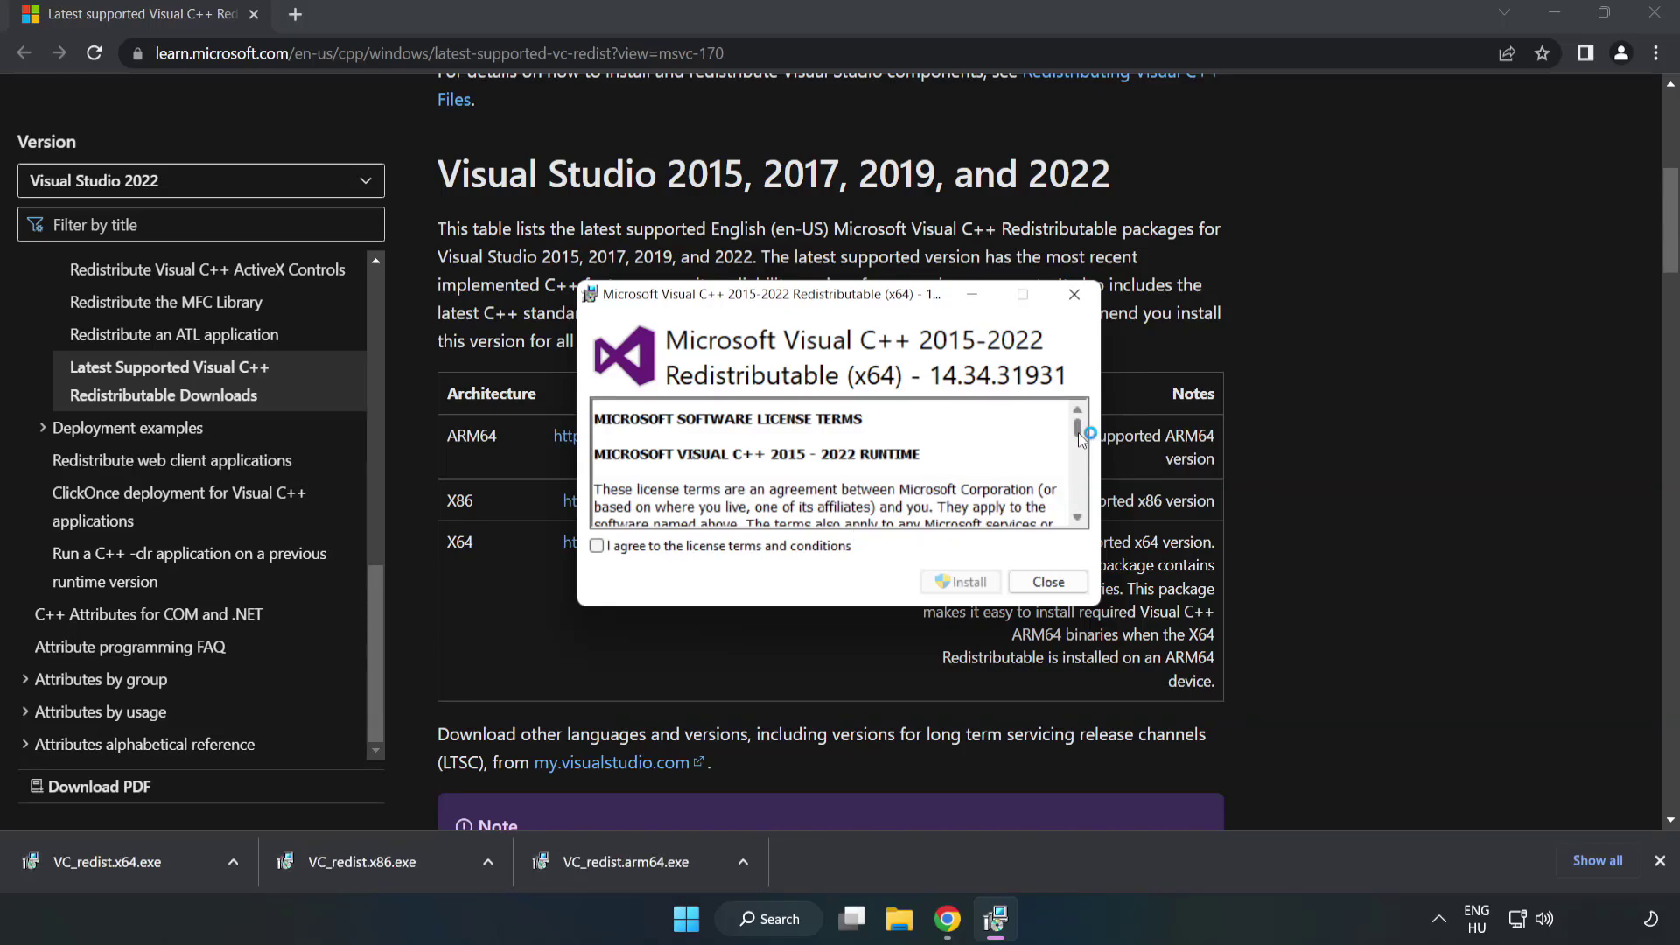
left_click_drag(1079, 432, 1080, 512)
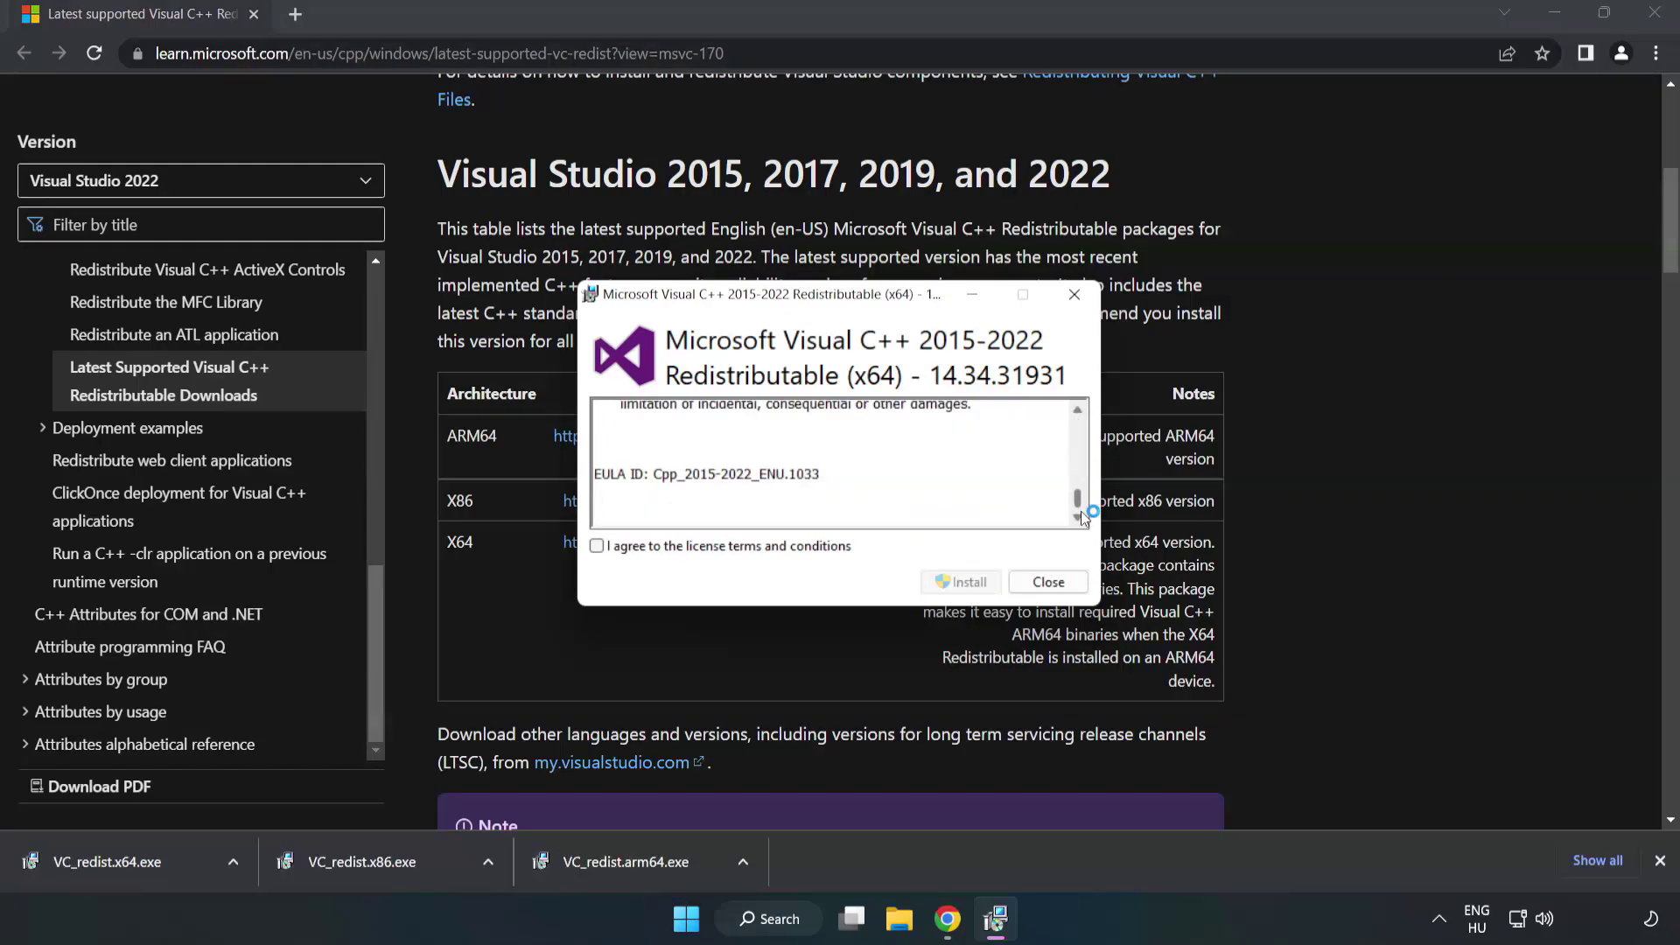
left_click(597, 545)
left_click(960, 581)
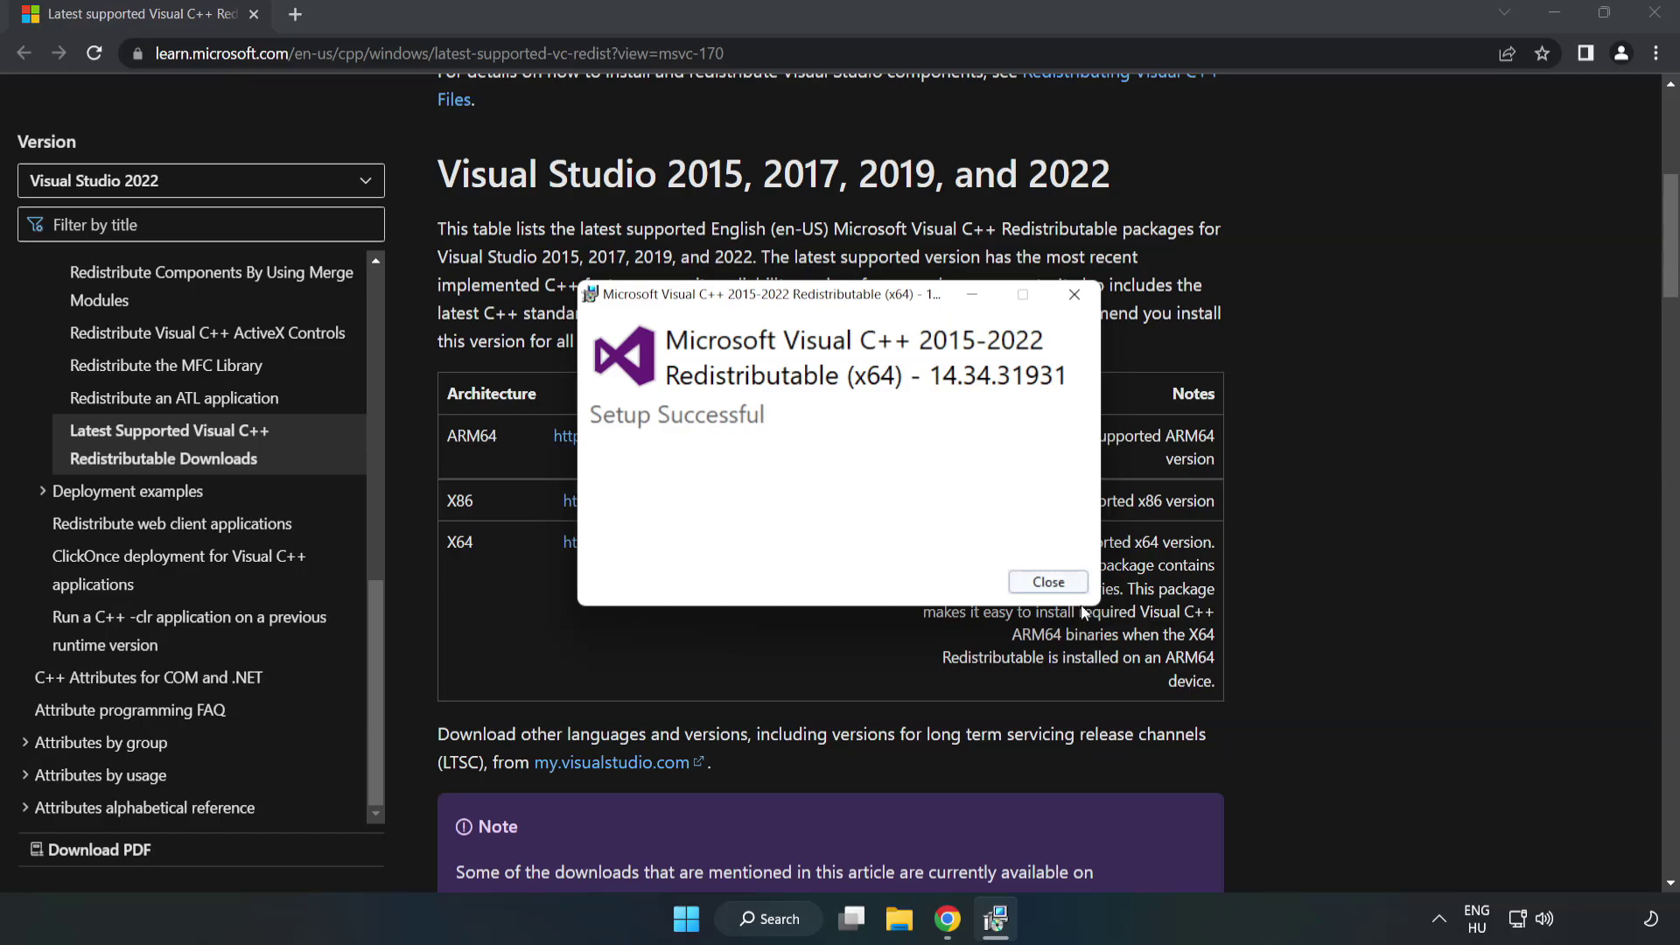
left_click(1058, 588)
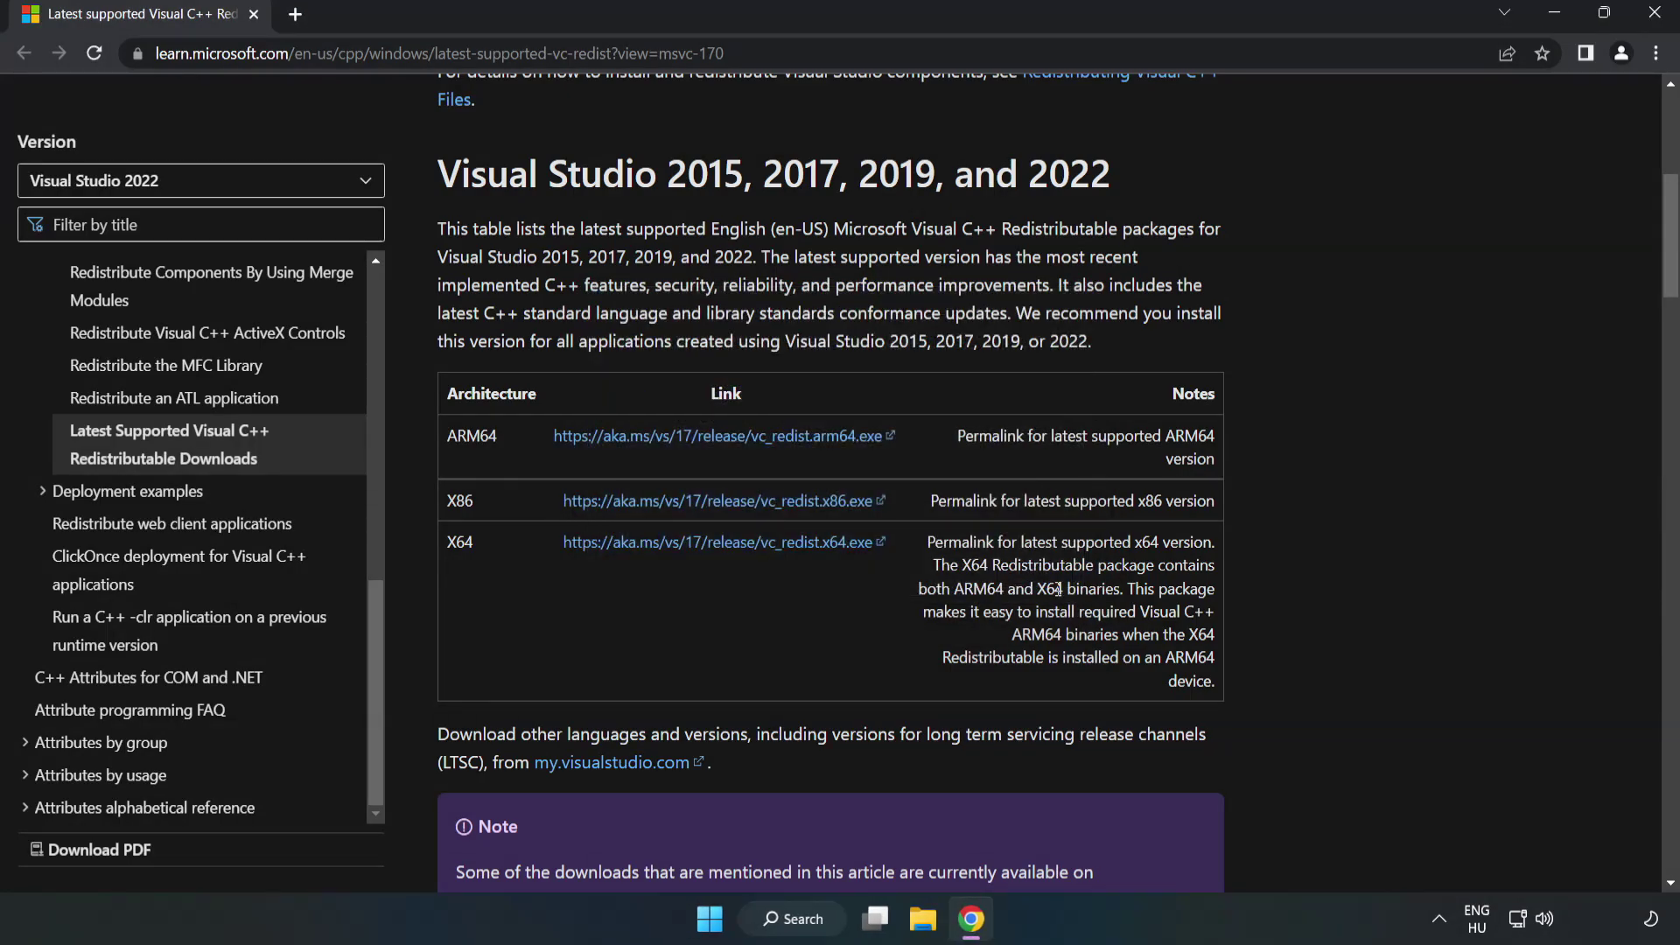
Close Chrome and launch Command Prompt as administrator from a 'cmd' search, centring its window
left_click(1657, 20)
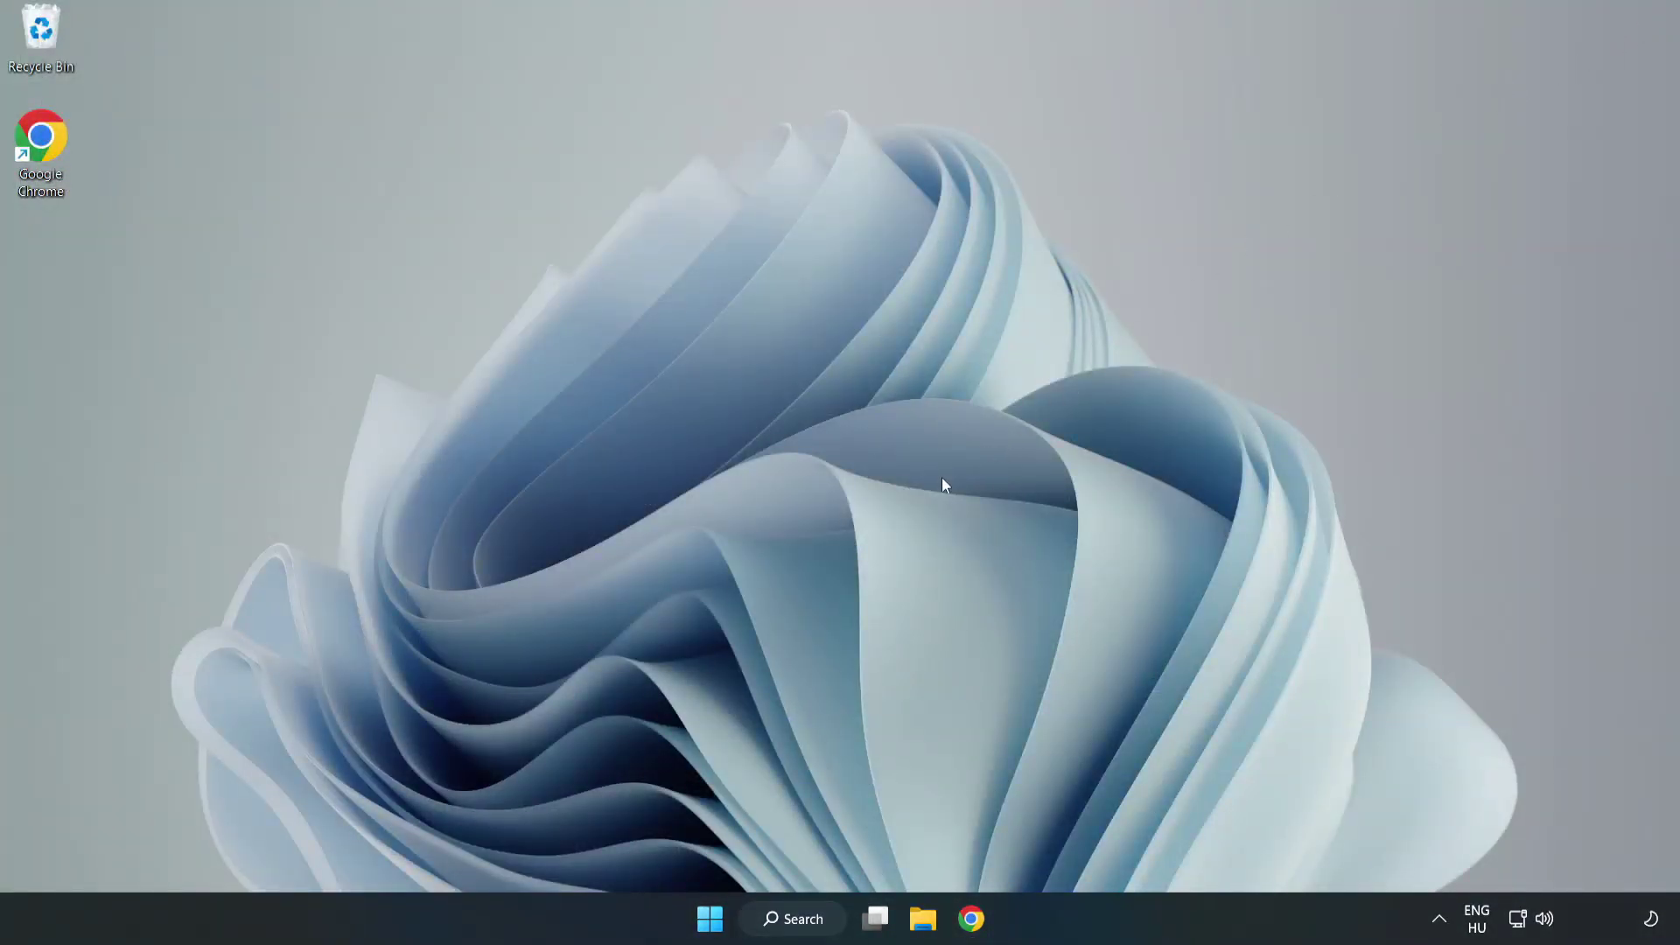
left_click(813, 919)
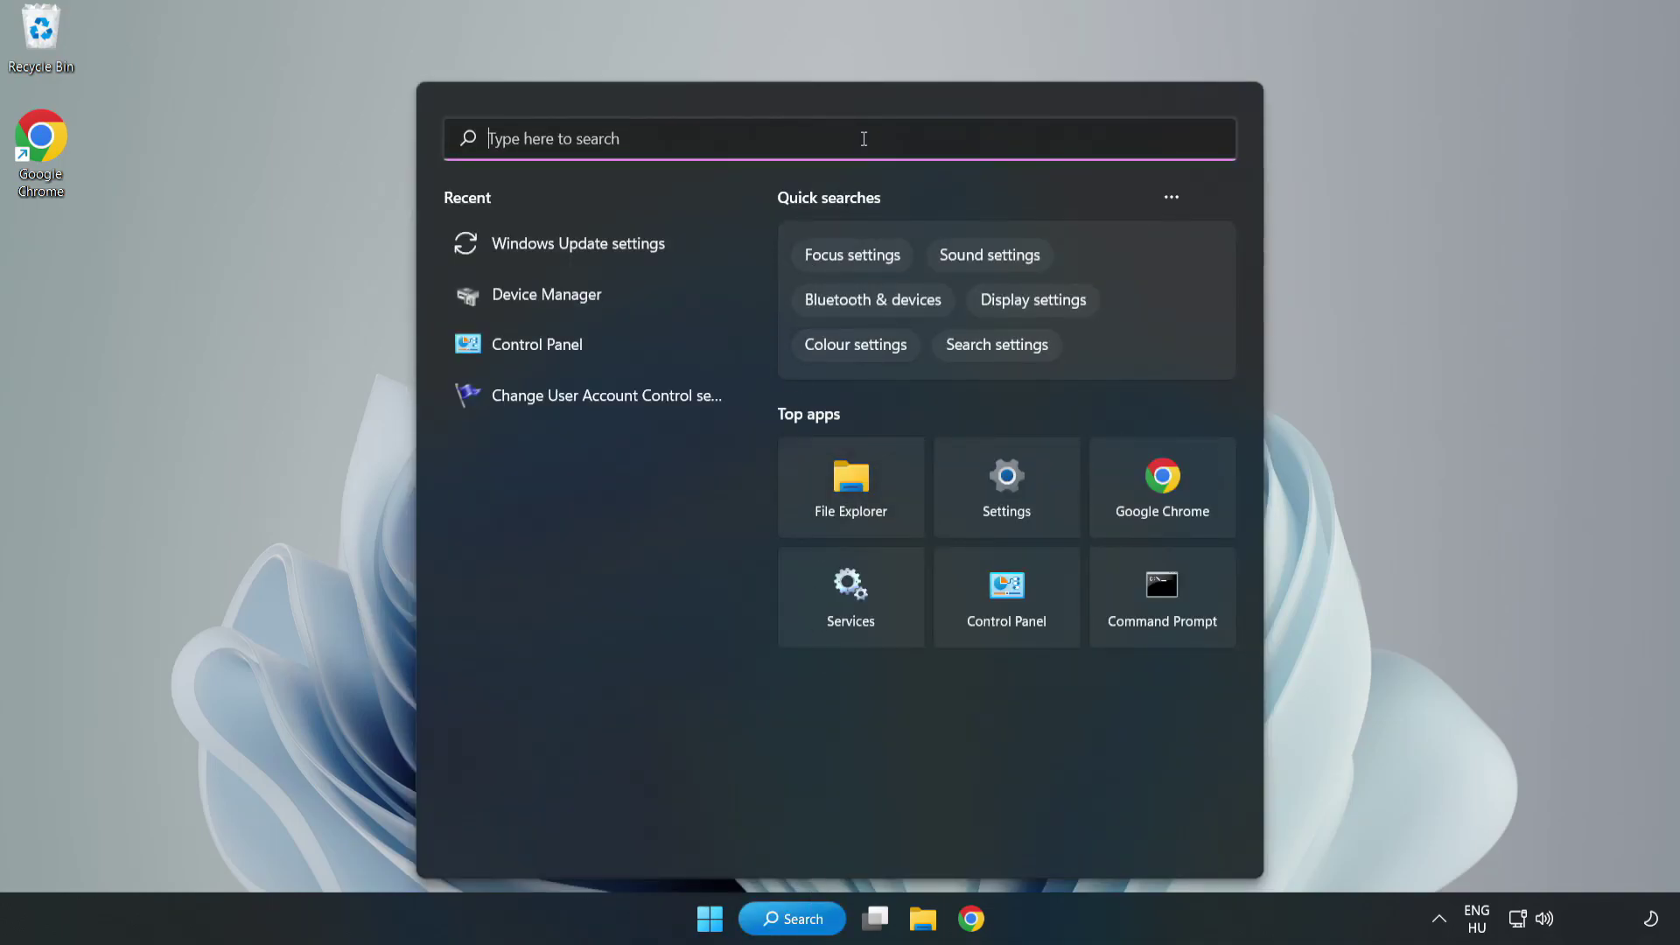
type("cmd")
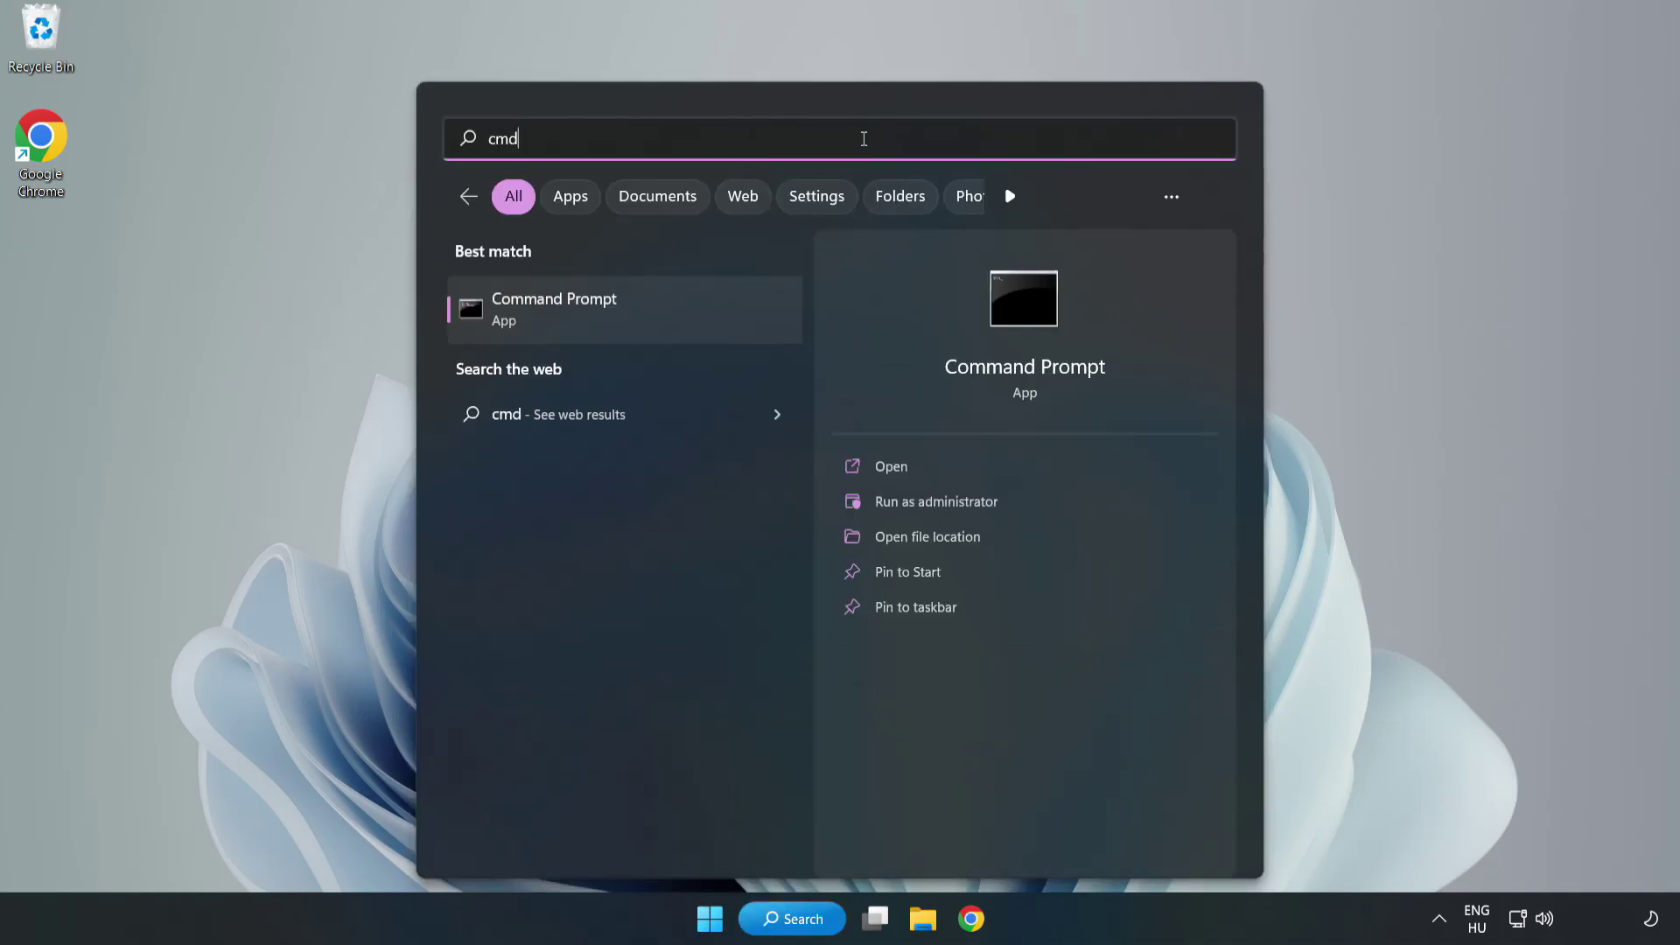
right_click(658, 319)
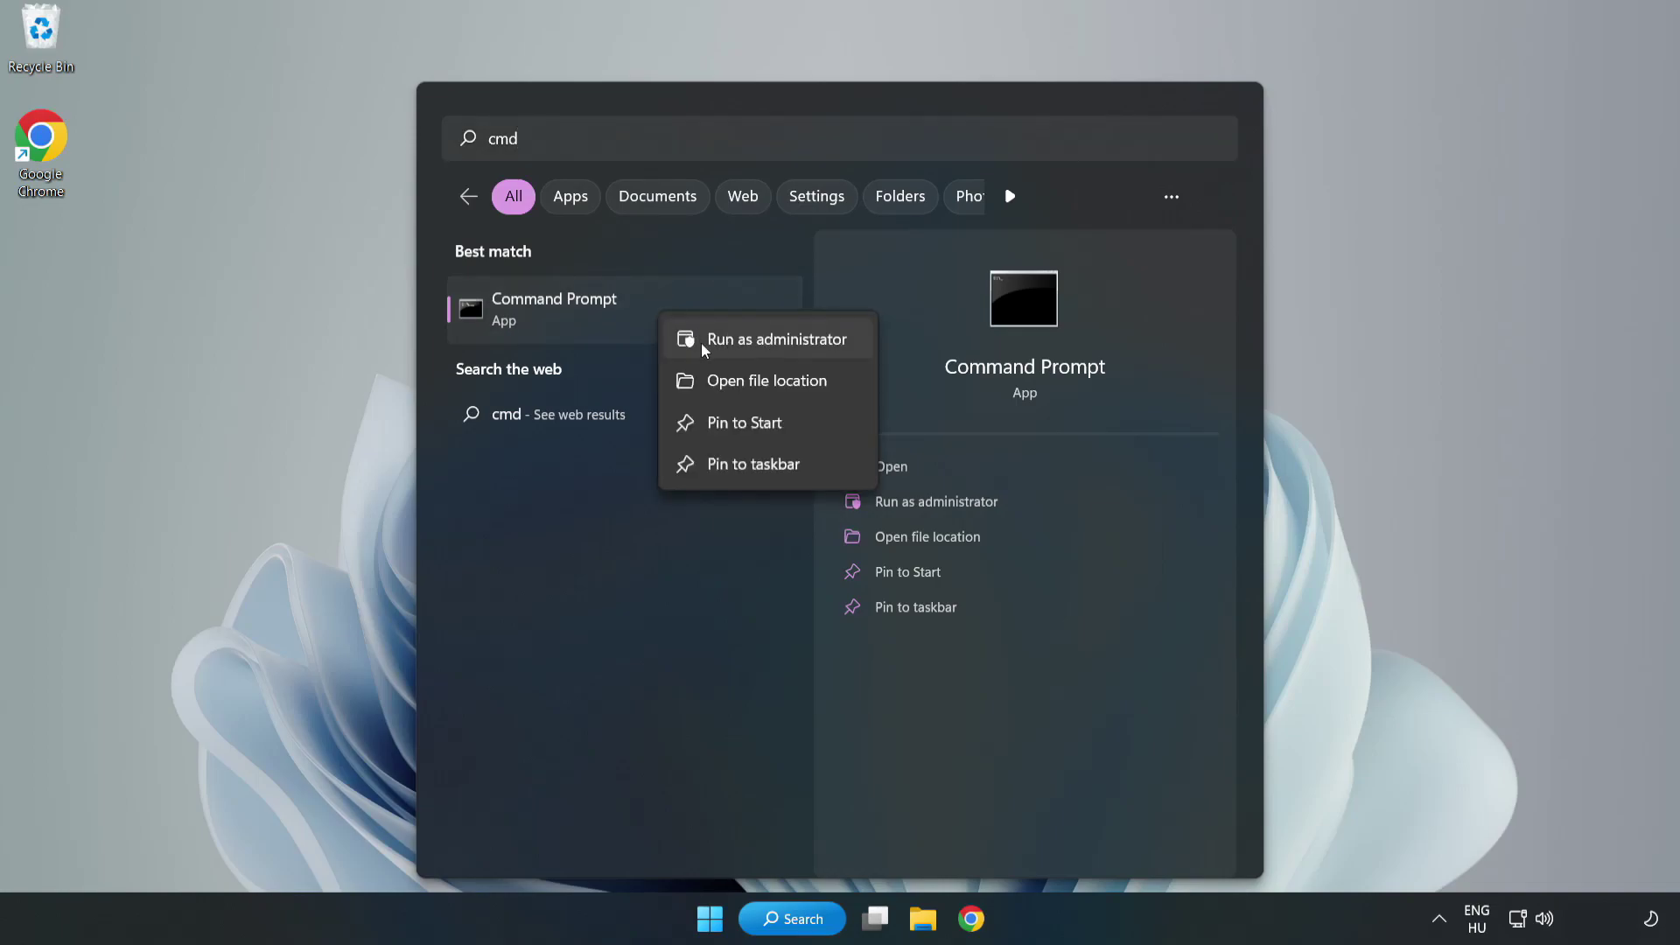
left_click(728, 343)
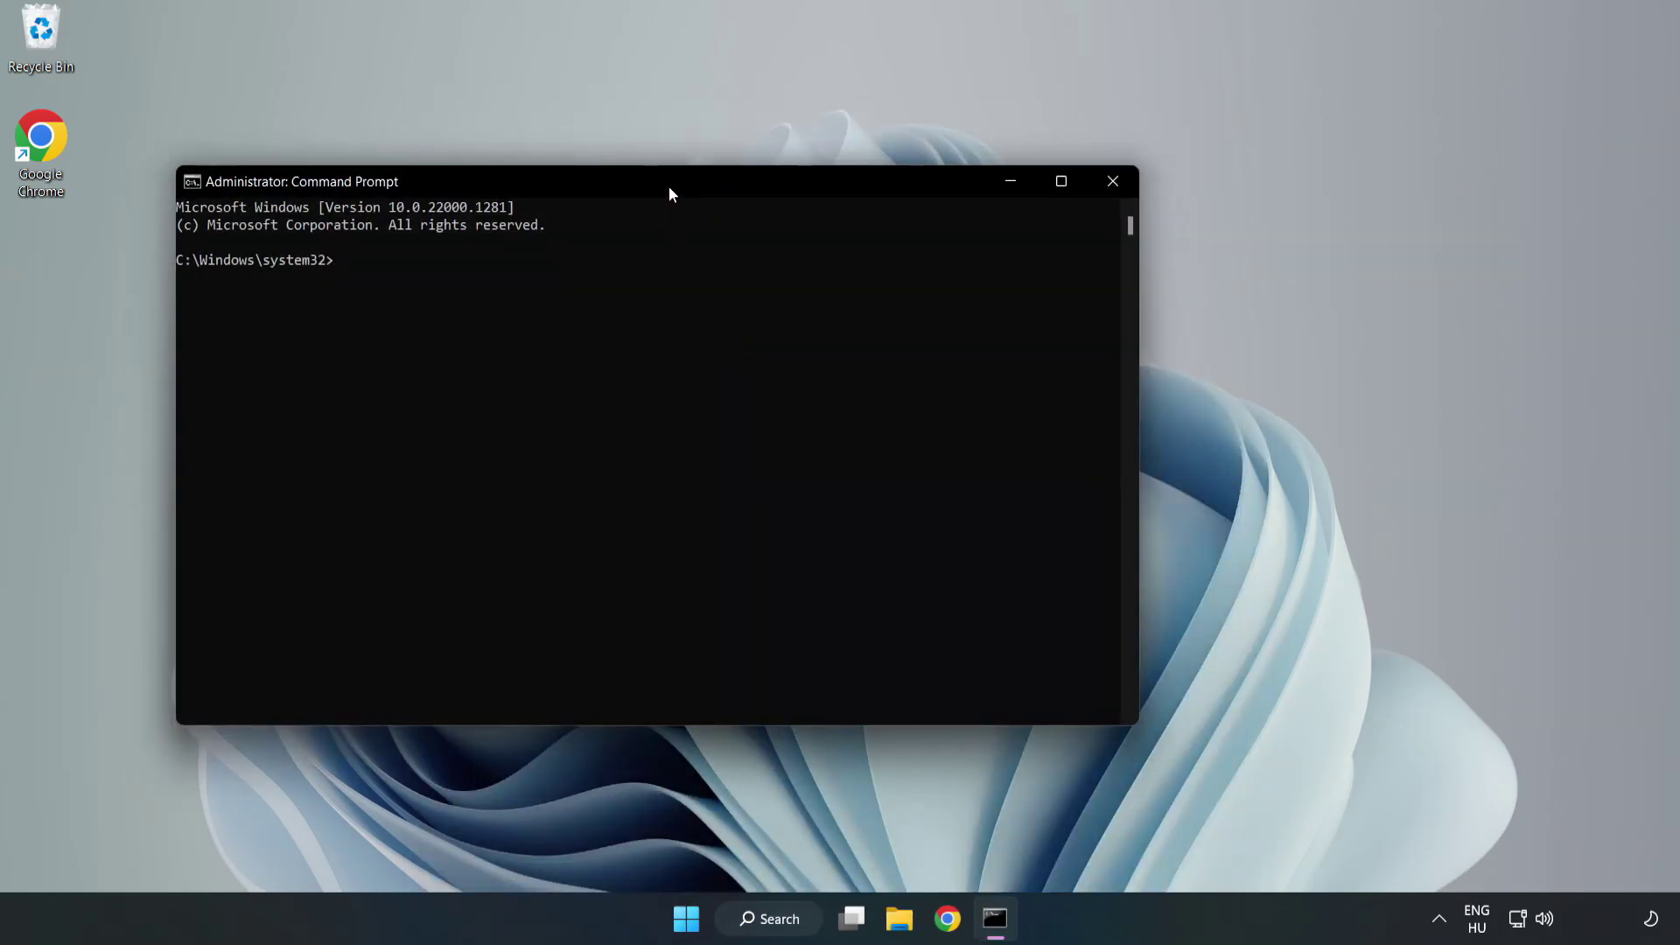
left_click_drag(669, 186, 854, 191)
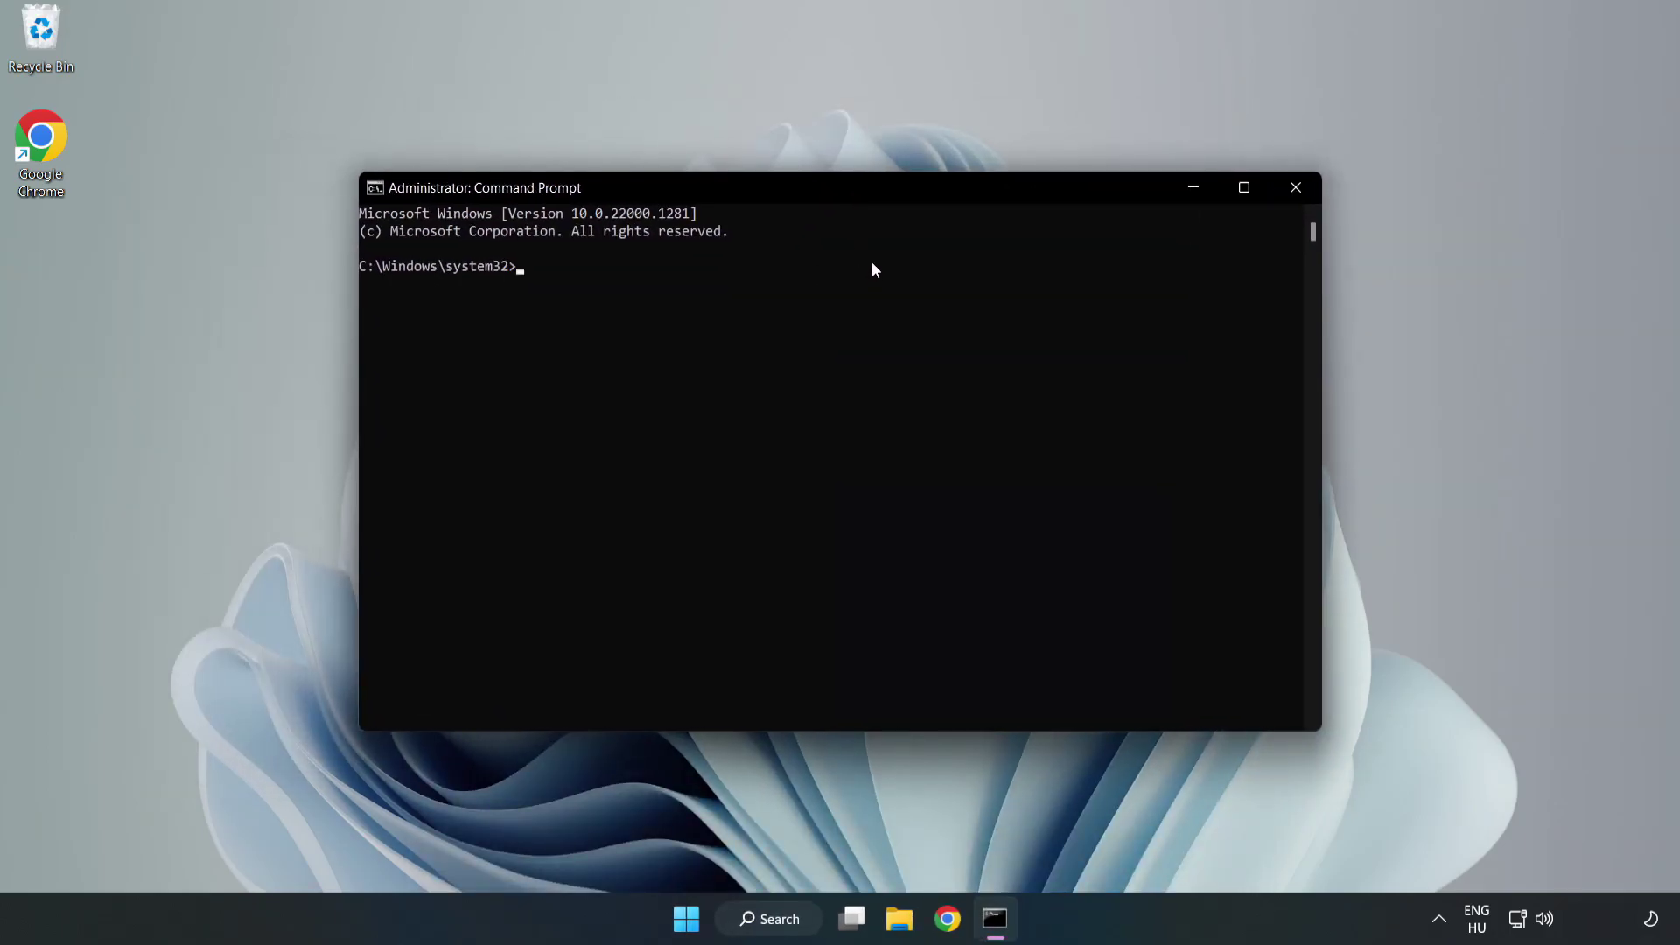
Run sfc /scannow in the elevated Command Prompt until verification reaches 100%
type("sfc")
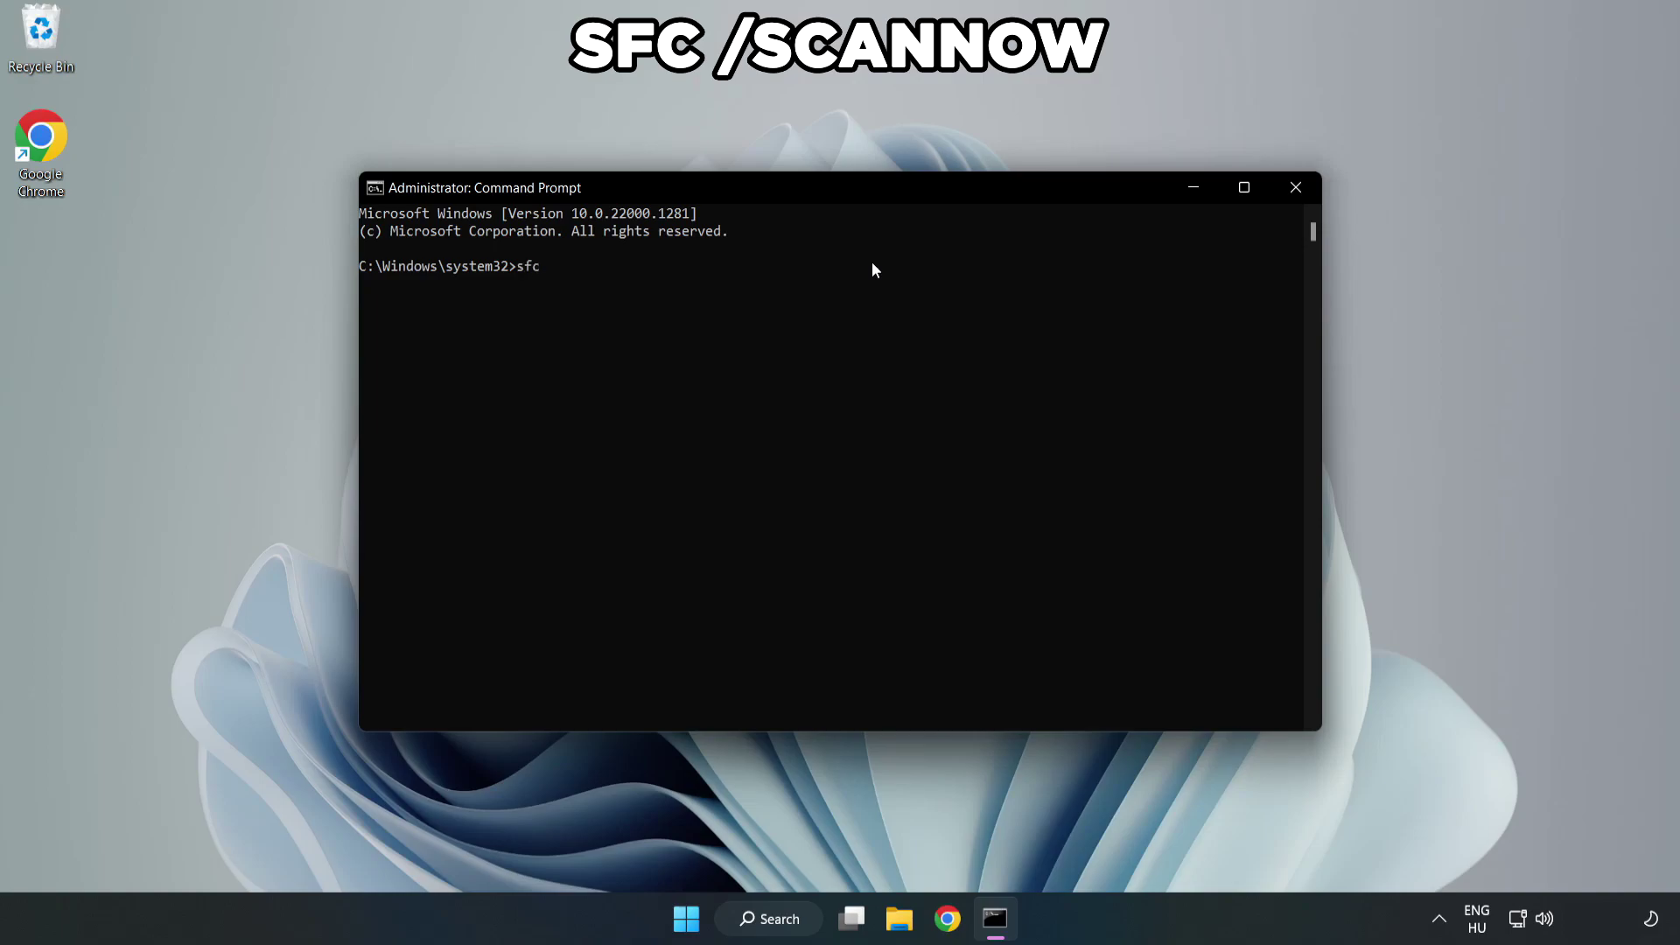
type(" /scannow")
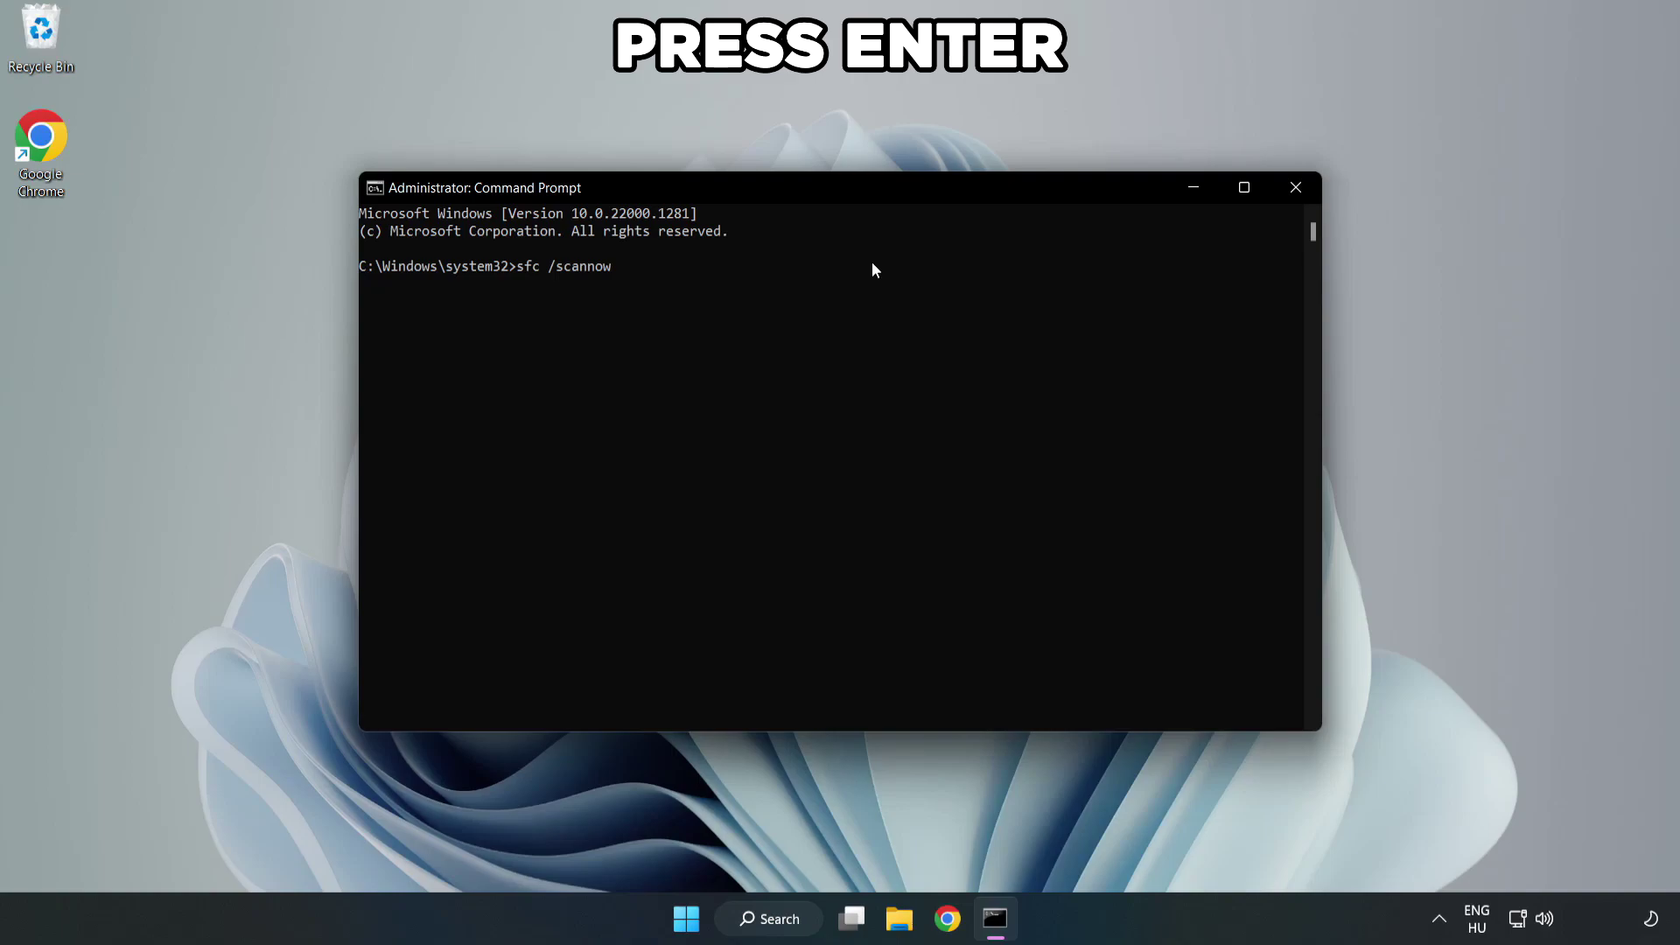
key("Return")
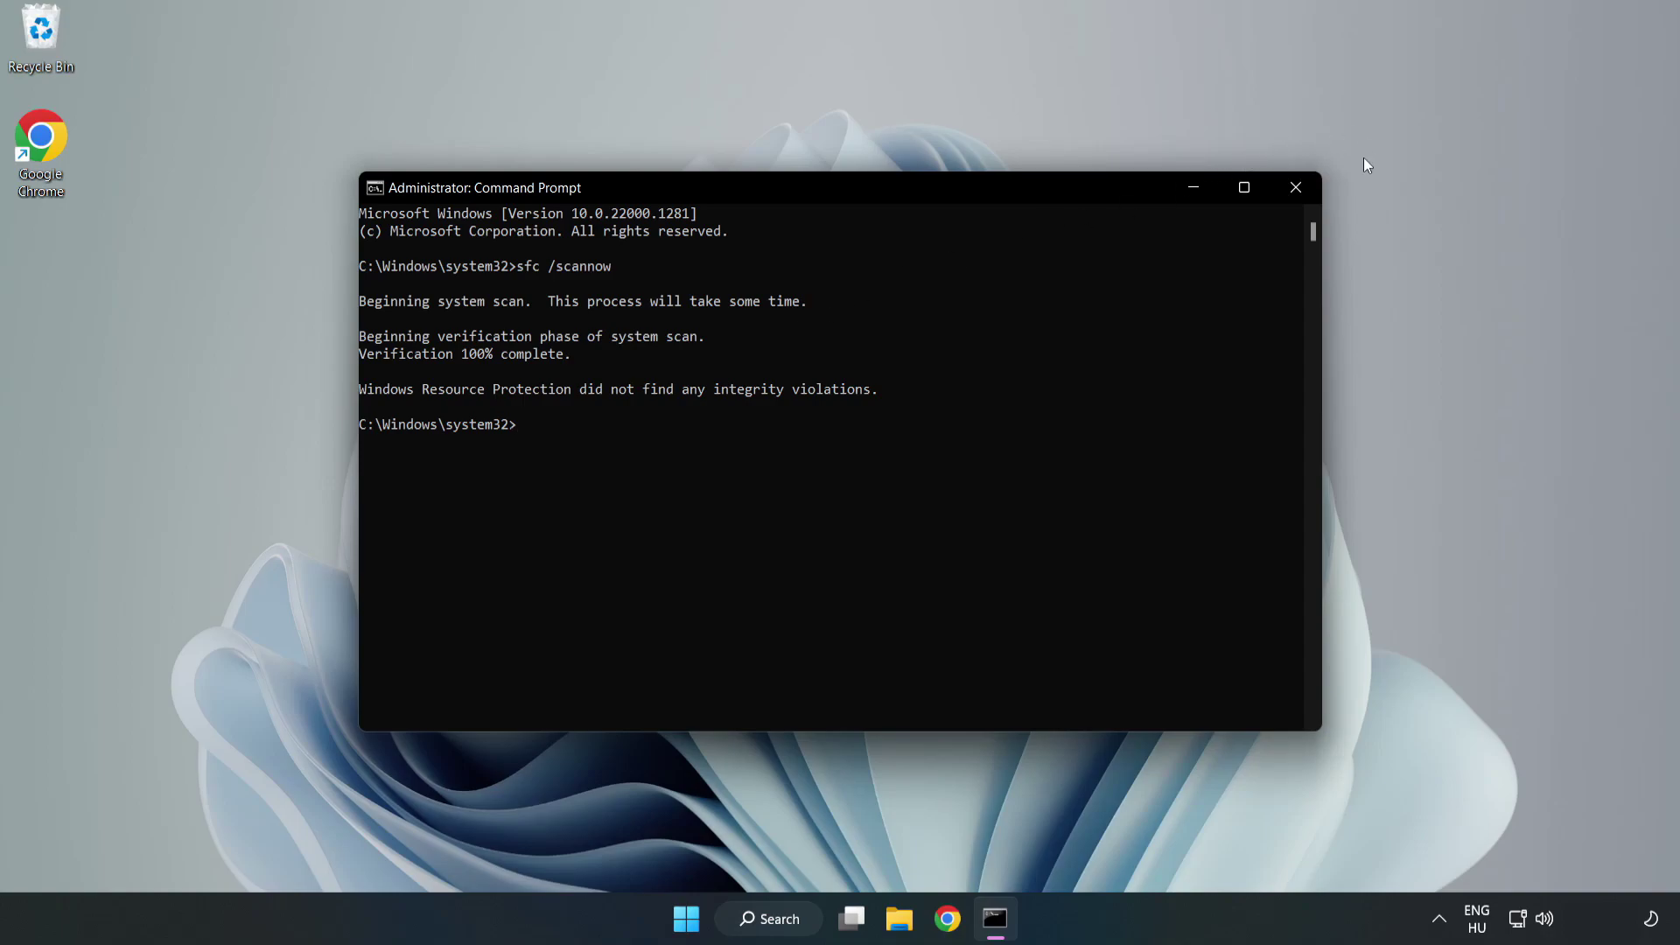
Close Command Prompt and open Windows Security by searching 'security'
left_click(1294, 197)
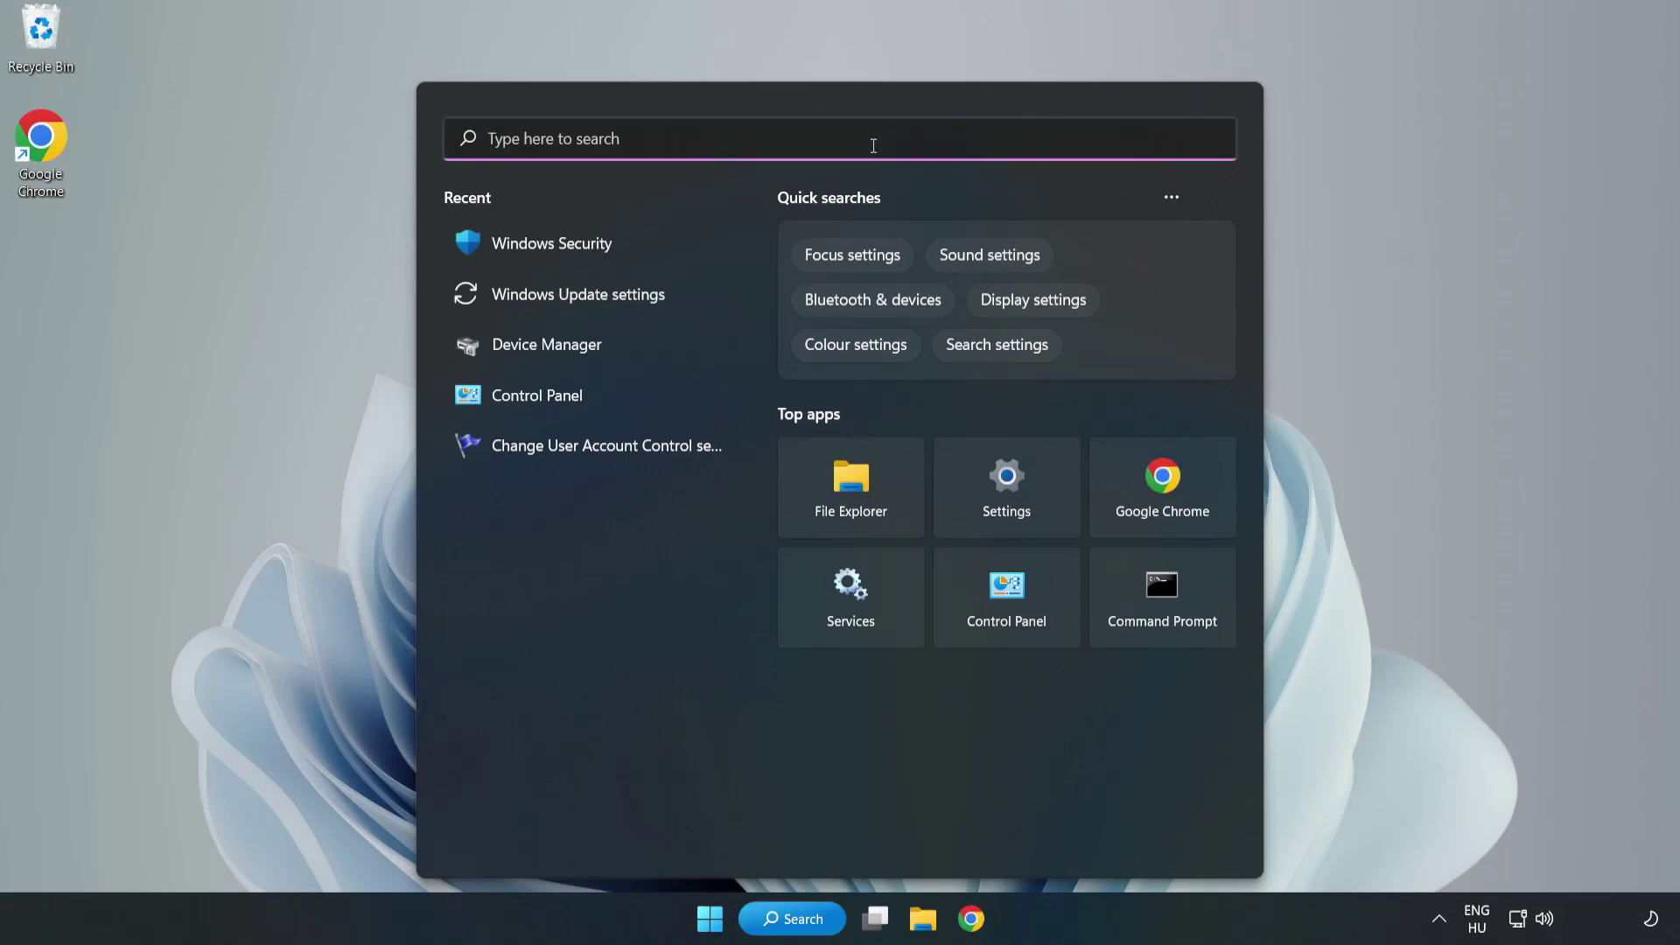
type("sec")
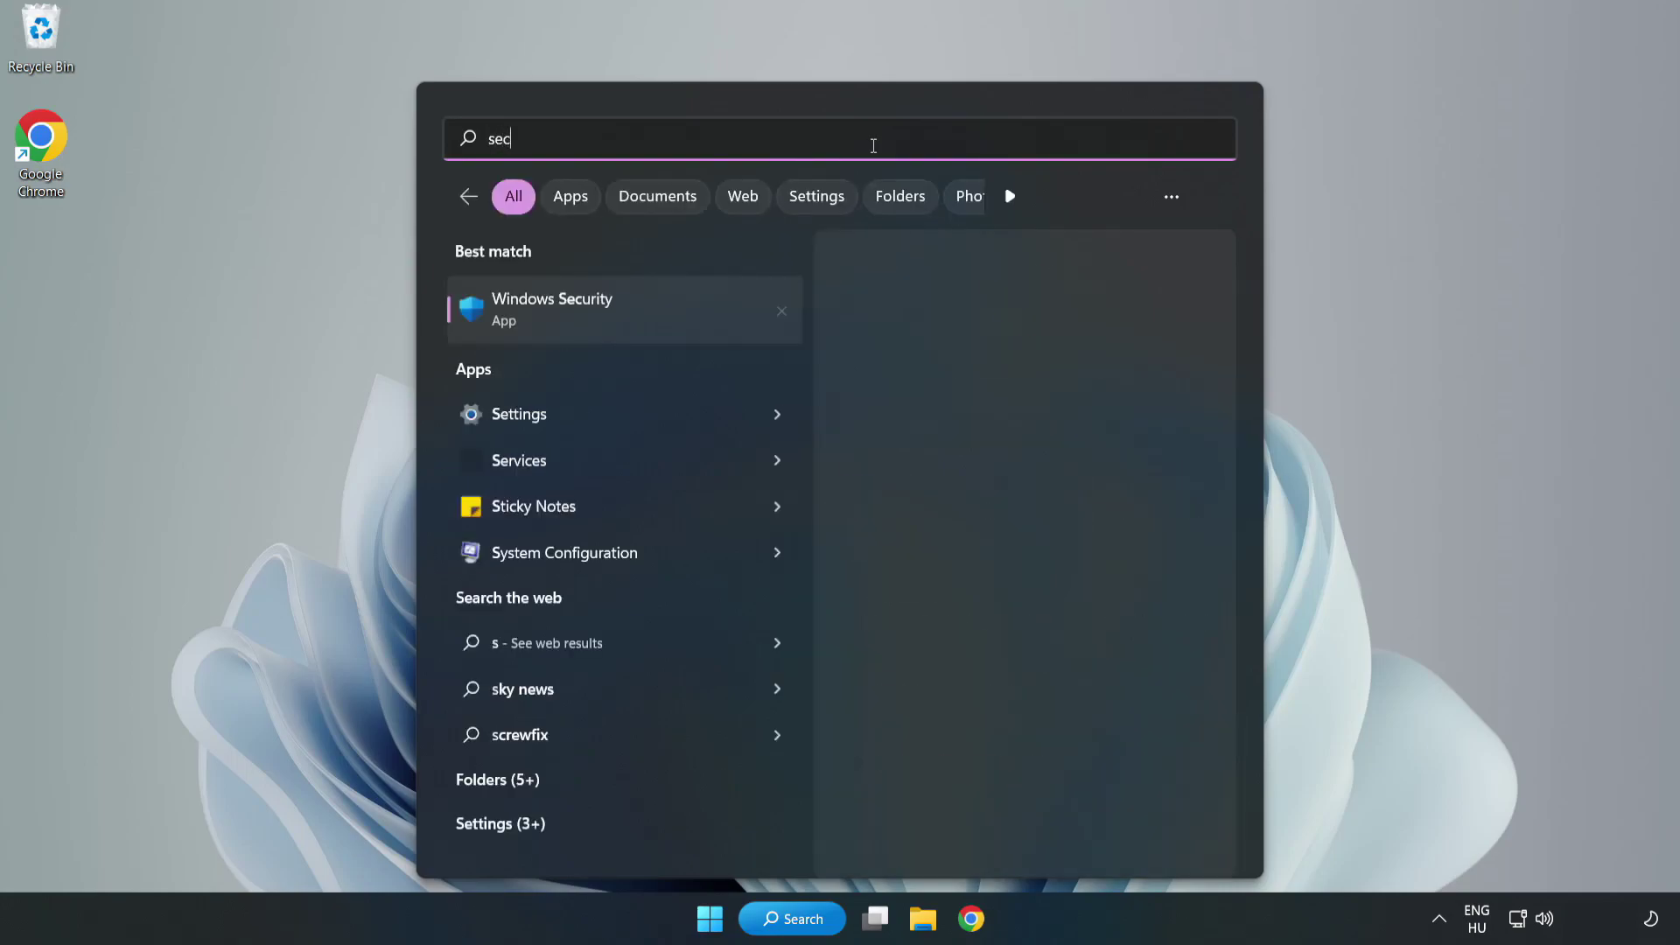
type("urity")
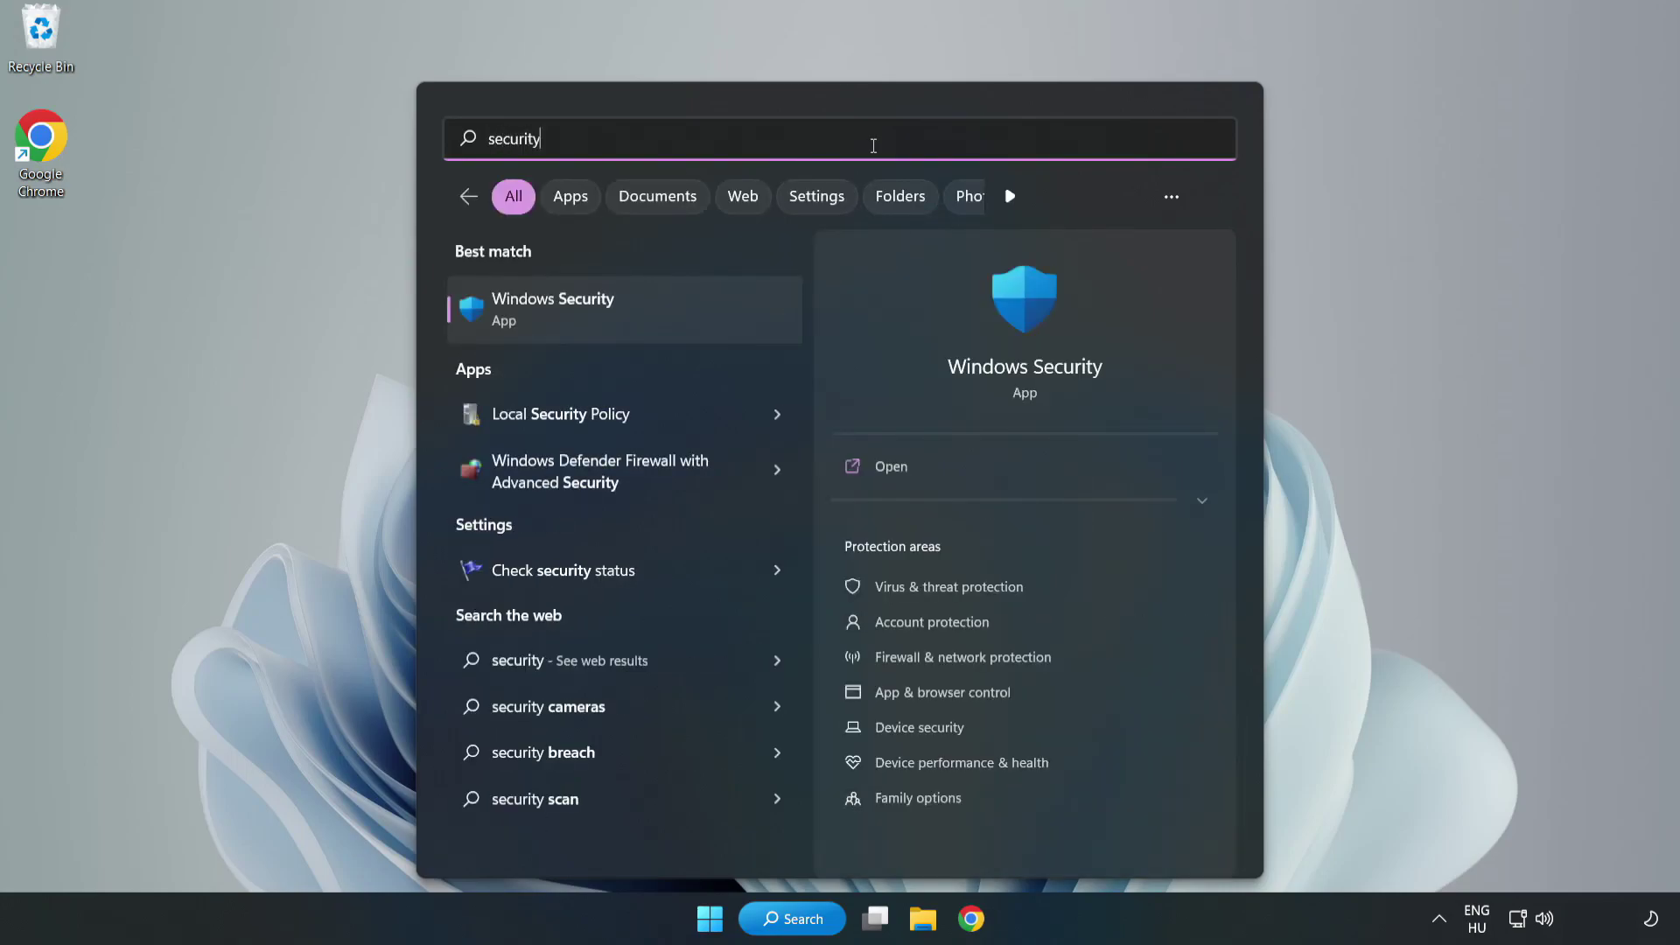
left_click(608, 317)
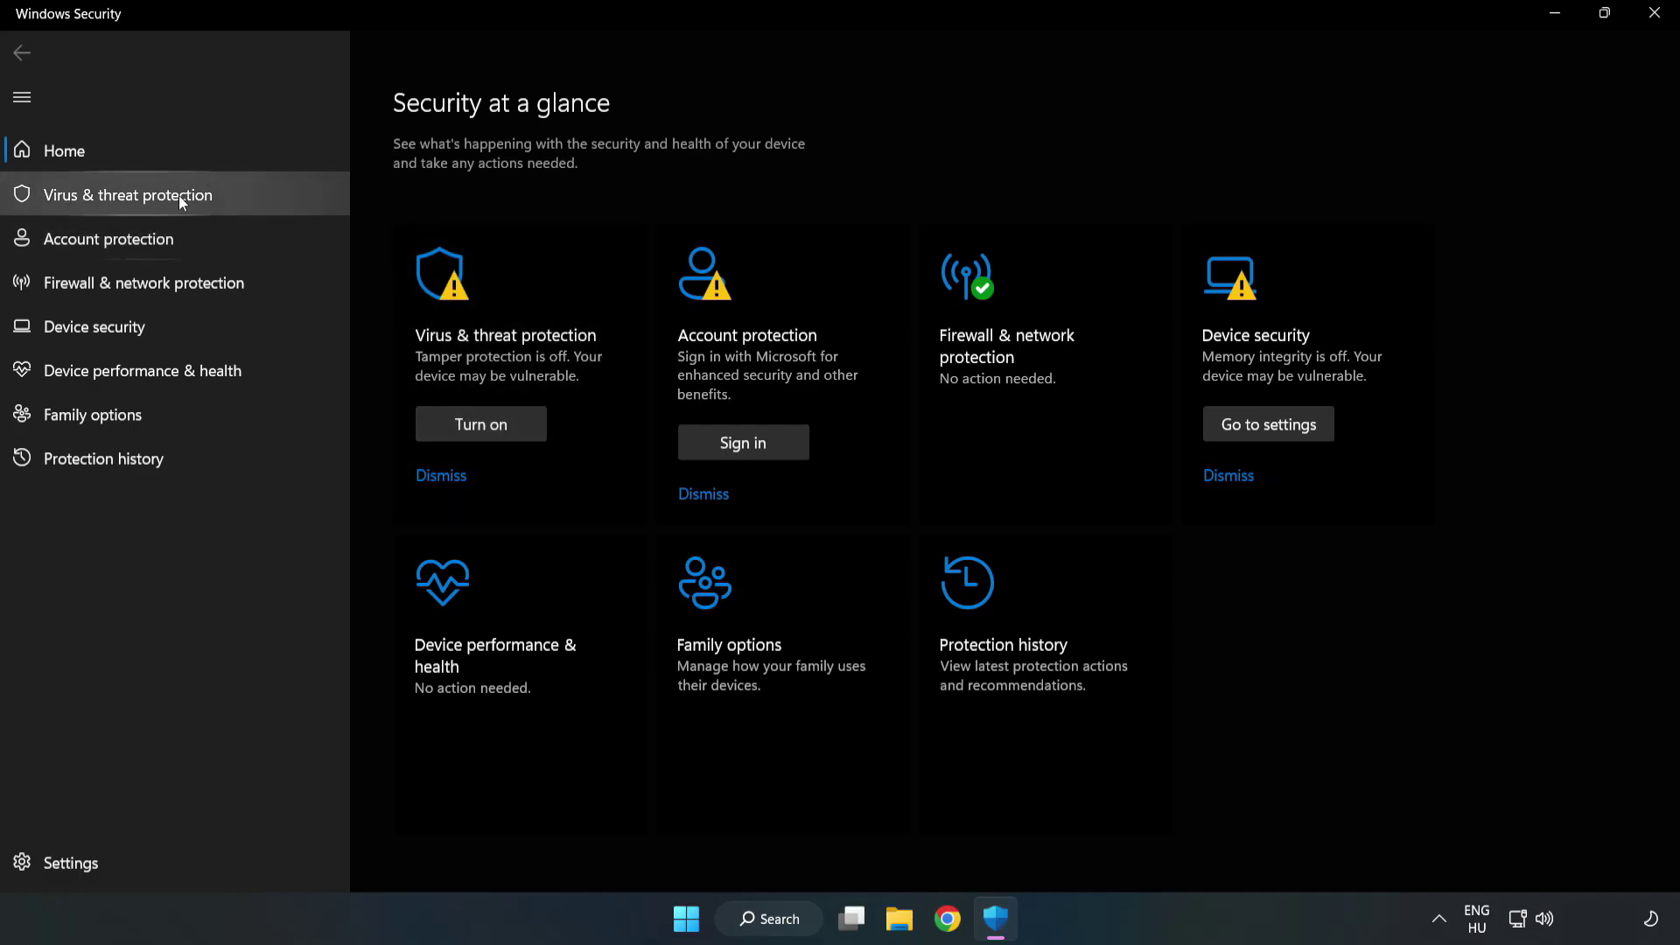
Go to Virus & threat protection settings and open Add or remove exclusions
left_click(110, 204)
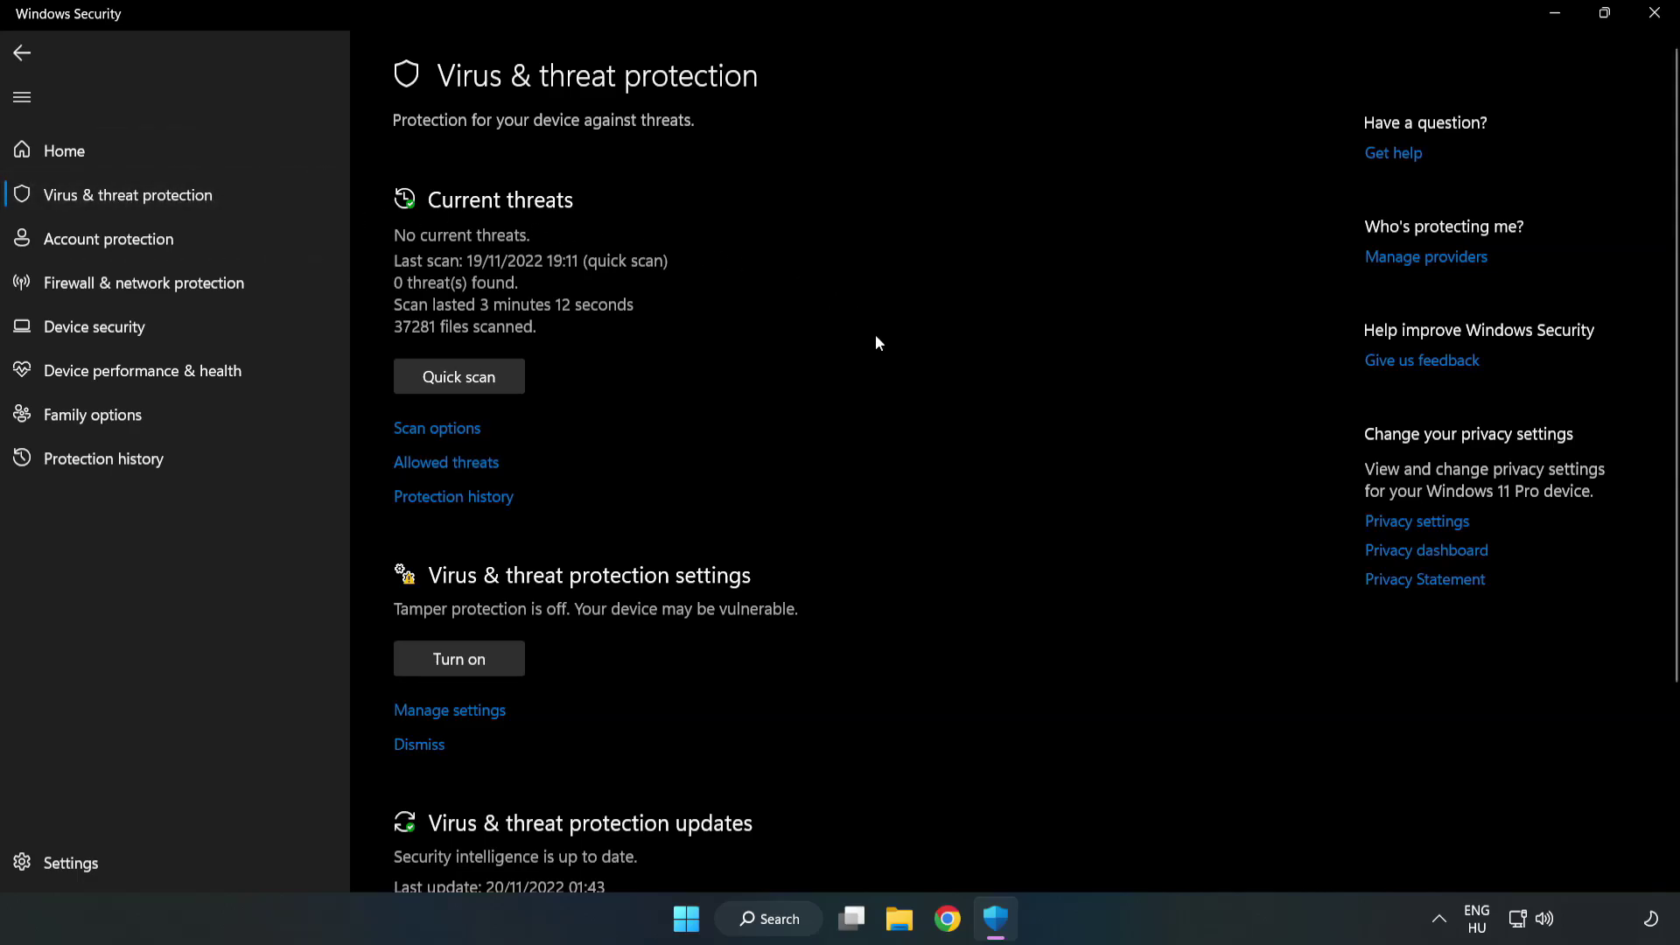
scroll(878, 343, "down", 3)
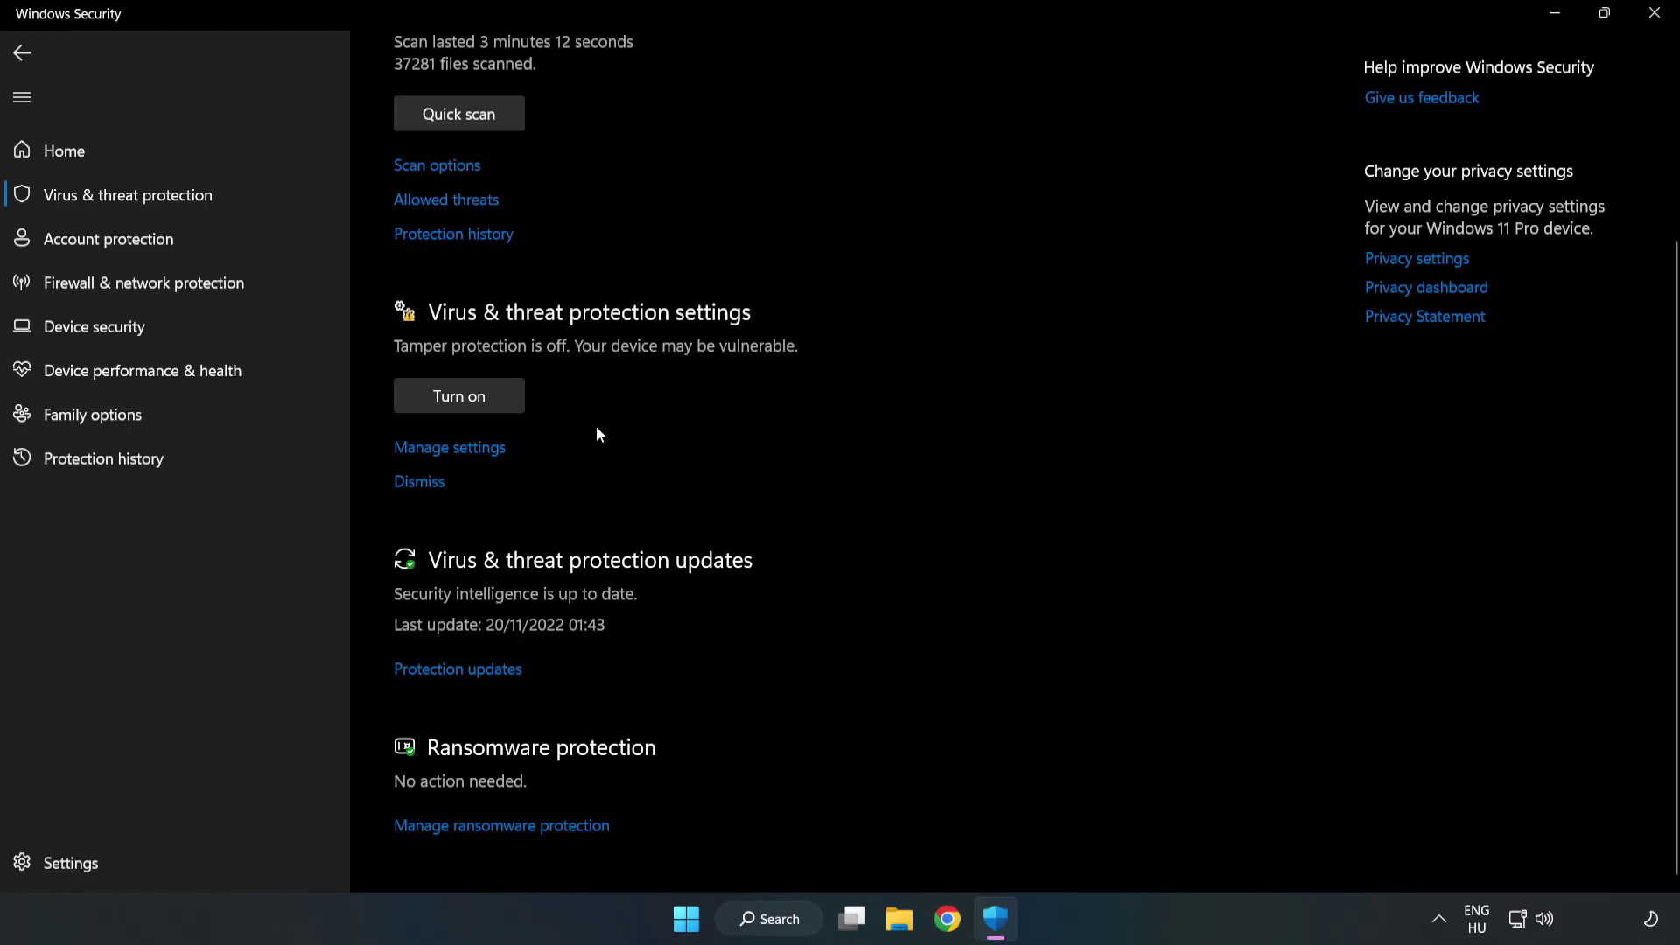
left_click(461, 451)
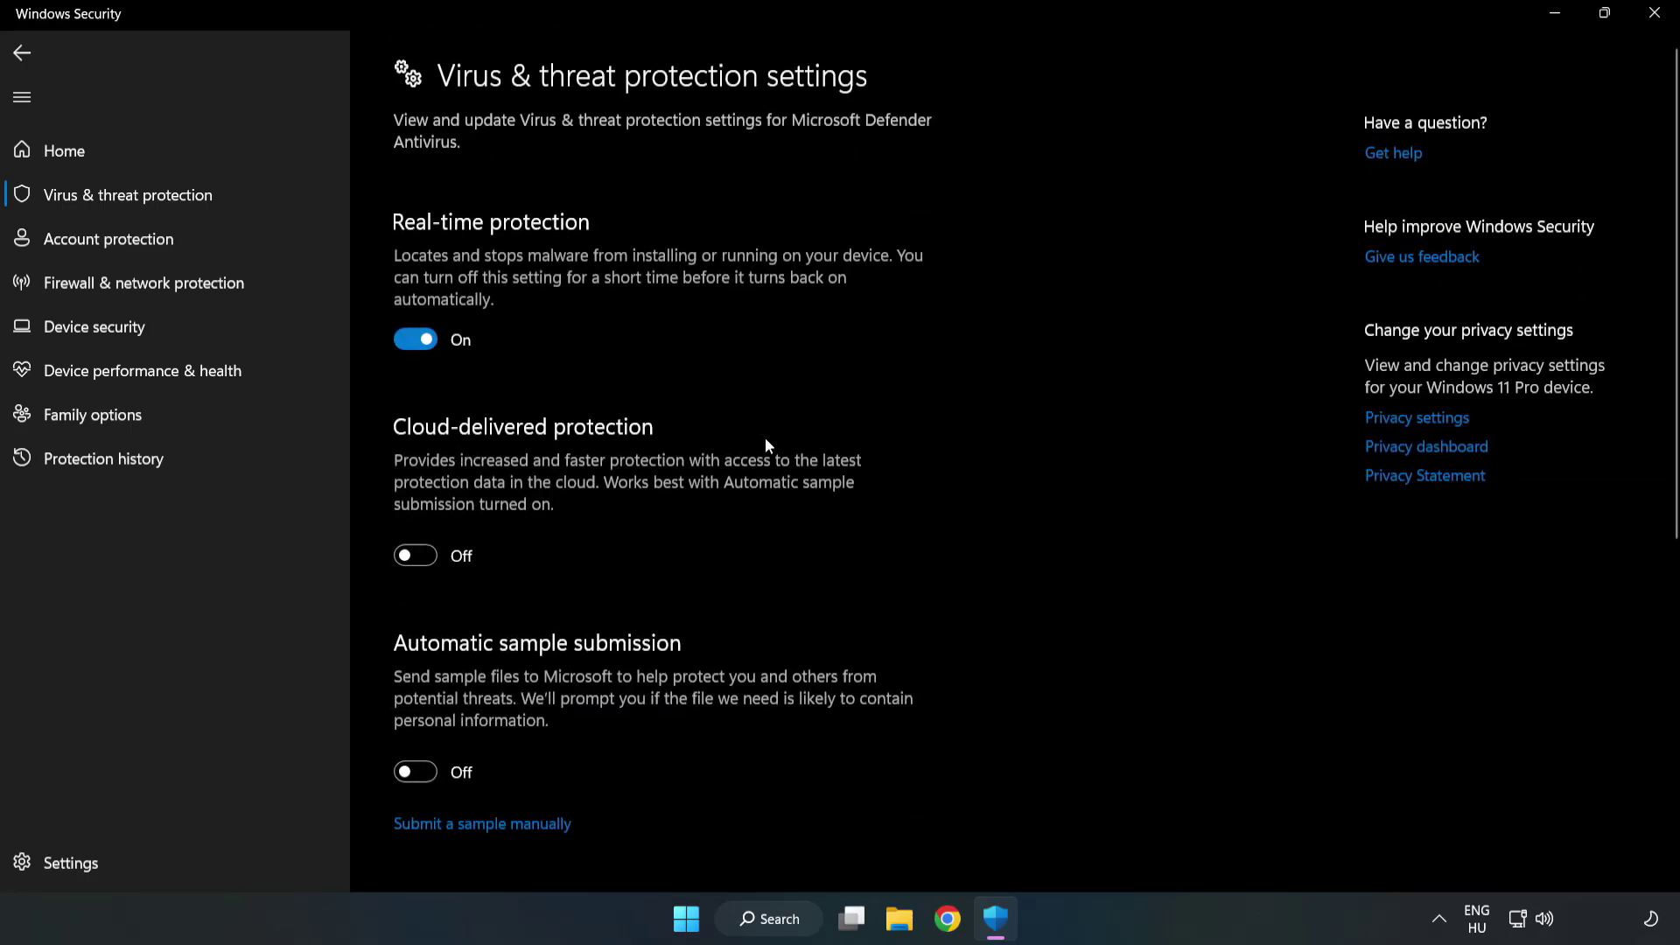
scroll(1070, 442, "down", 6)
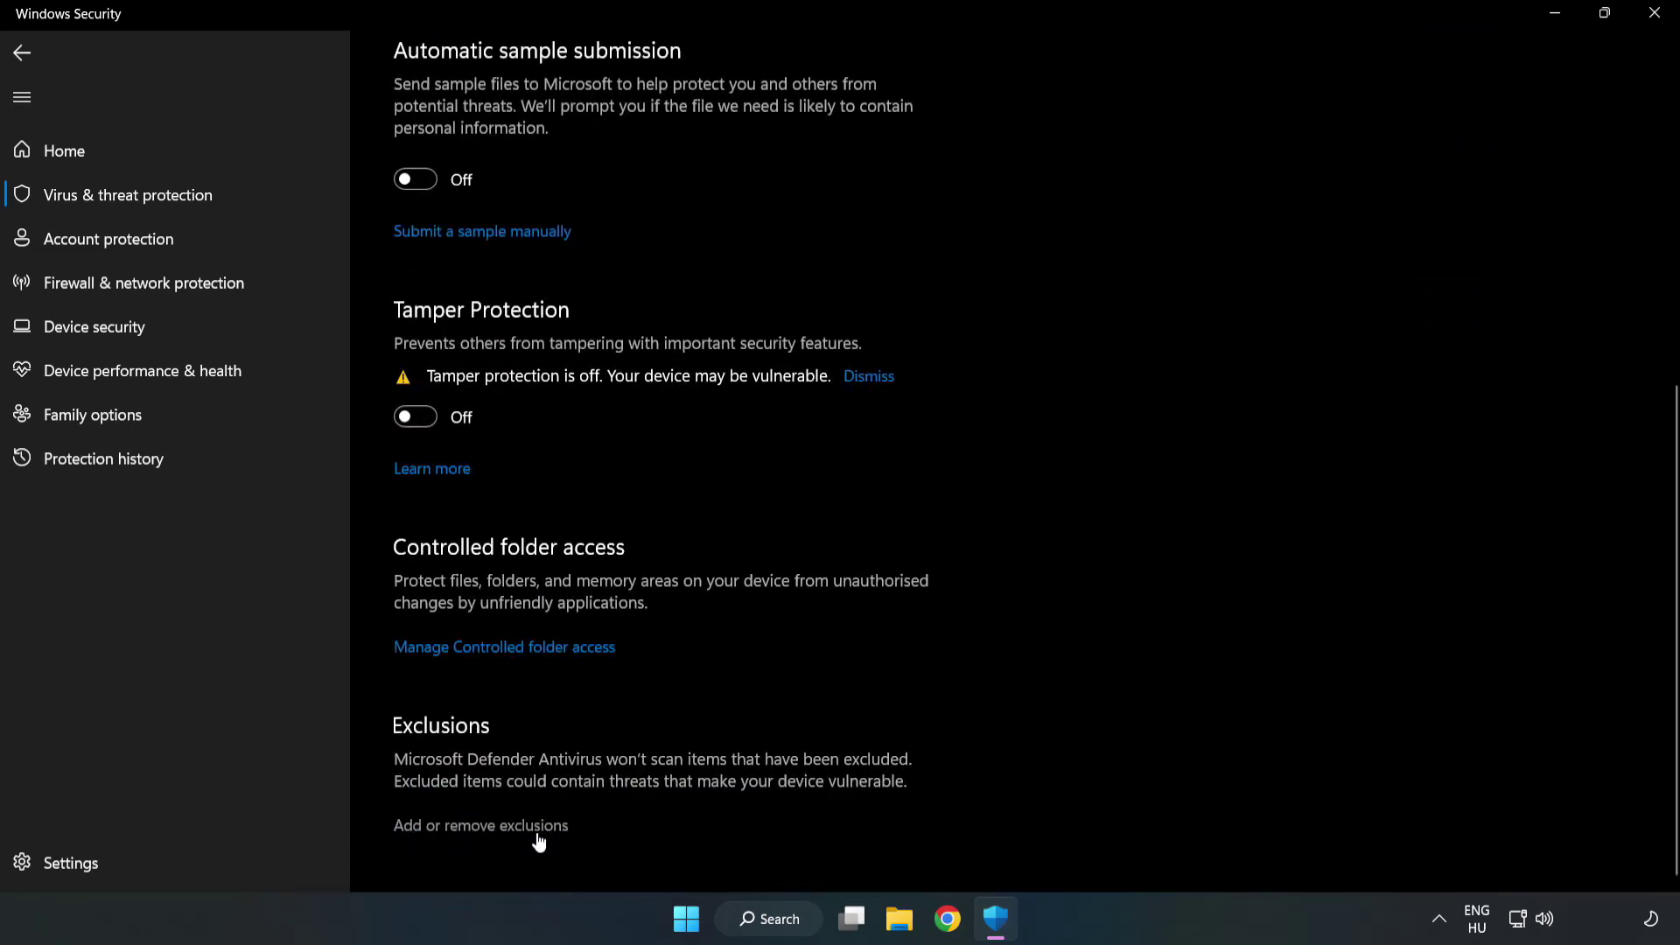
scroll(496, 828, "up", 2)
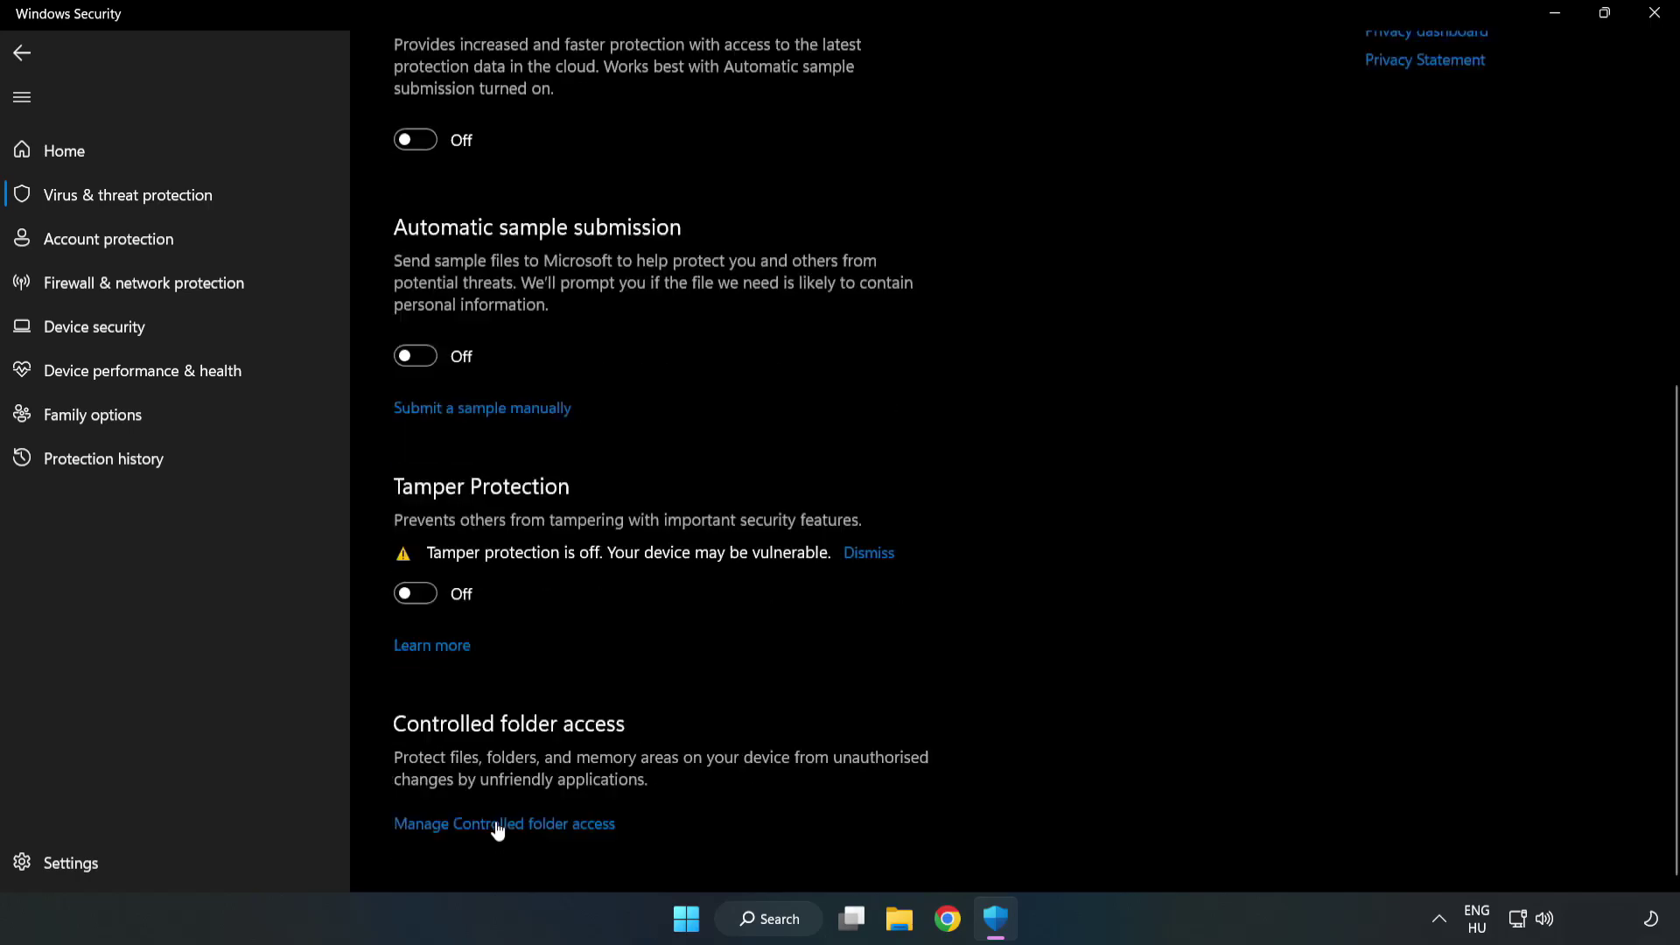
left_click(498, 830)
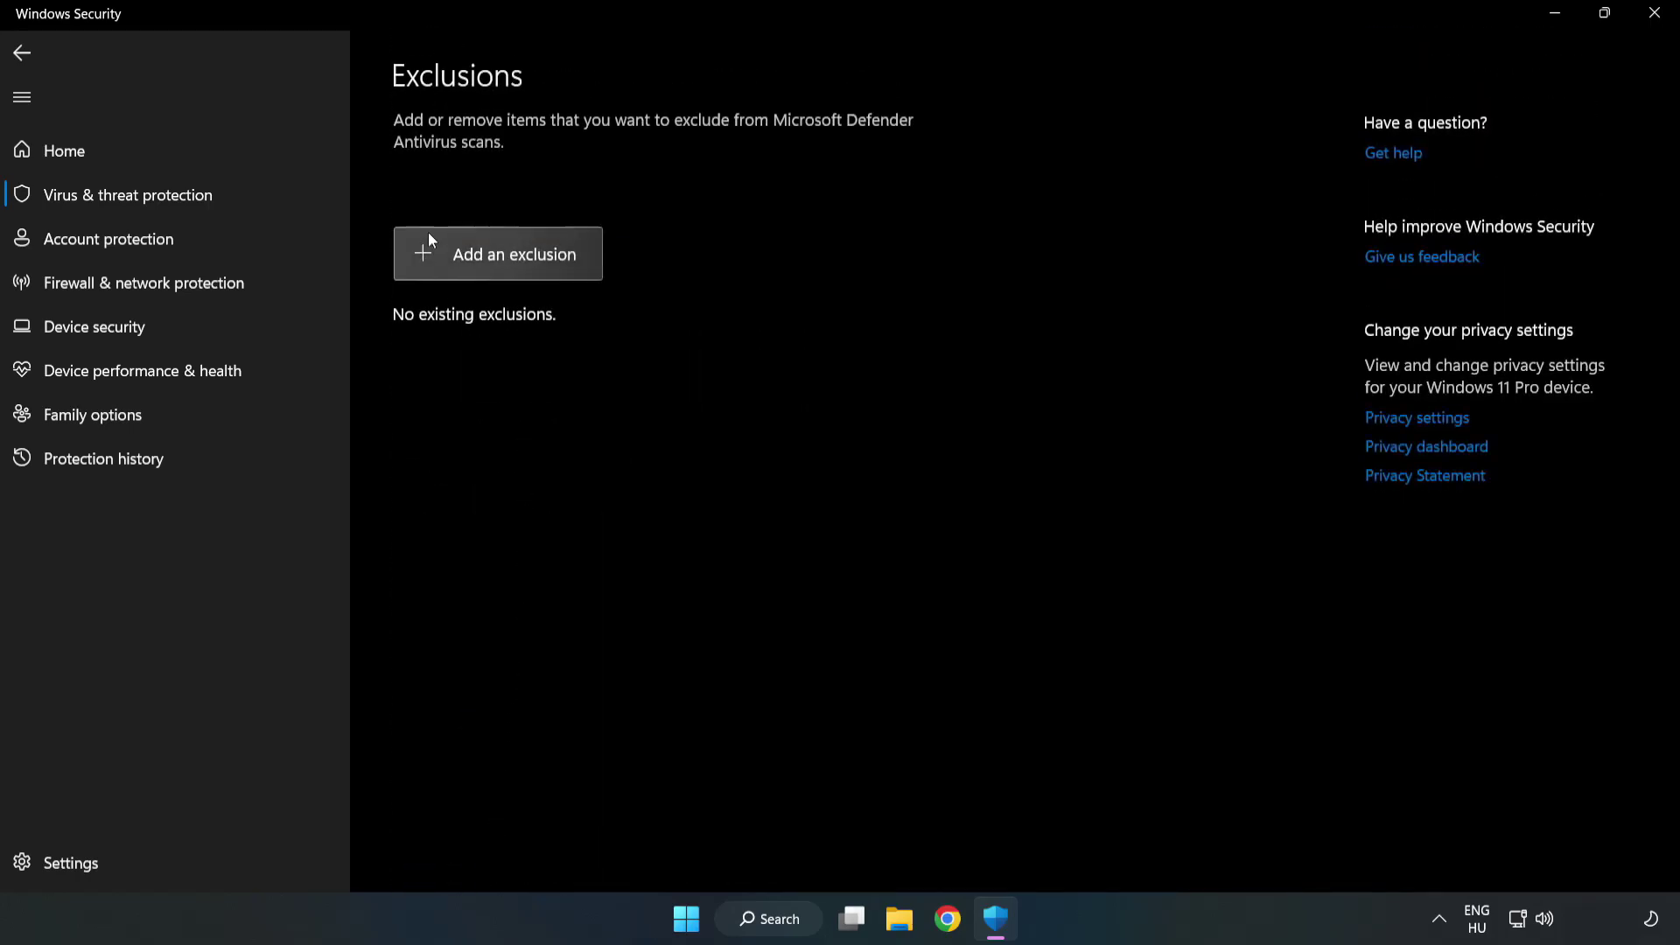
Add a file exclusion using the shortcut in C:\Program Files (x86)\NOT WORKING APP
left_click(517, 267)
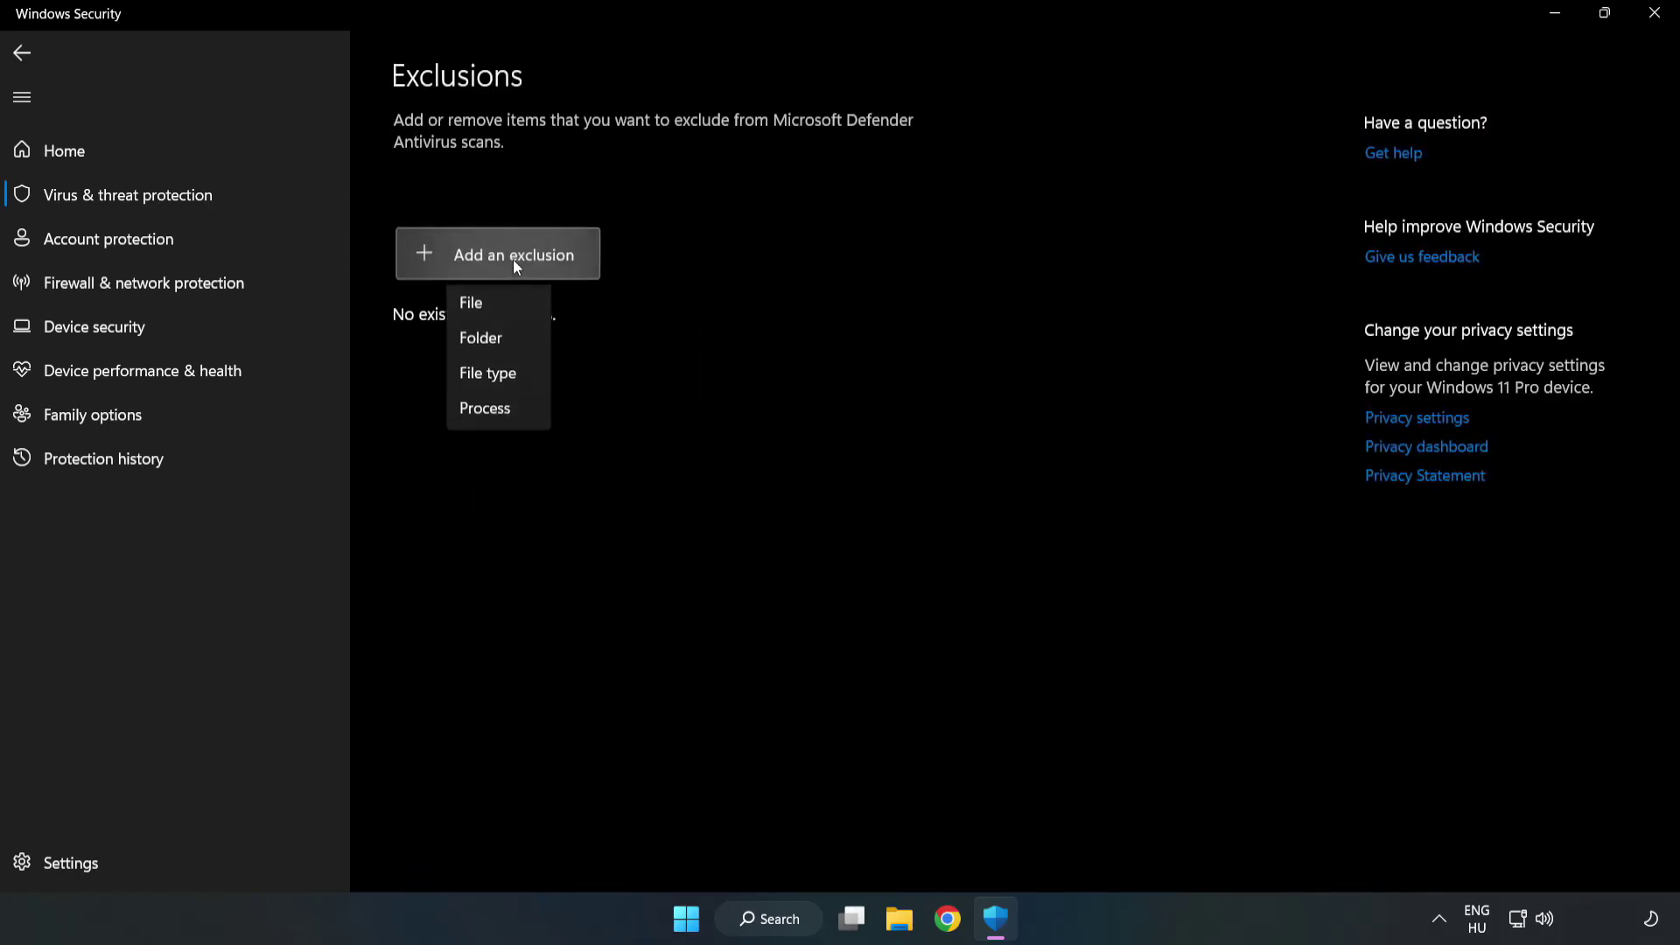
left_click(480, 309)
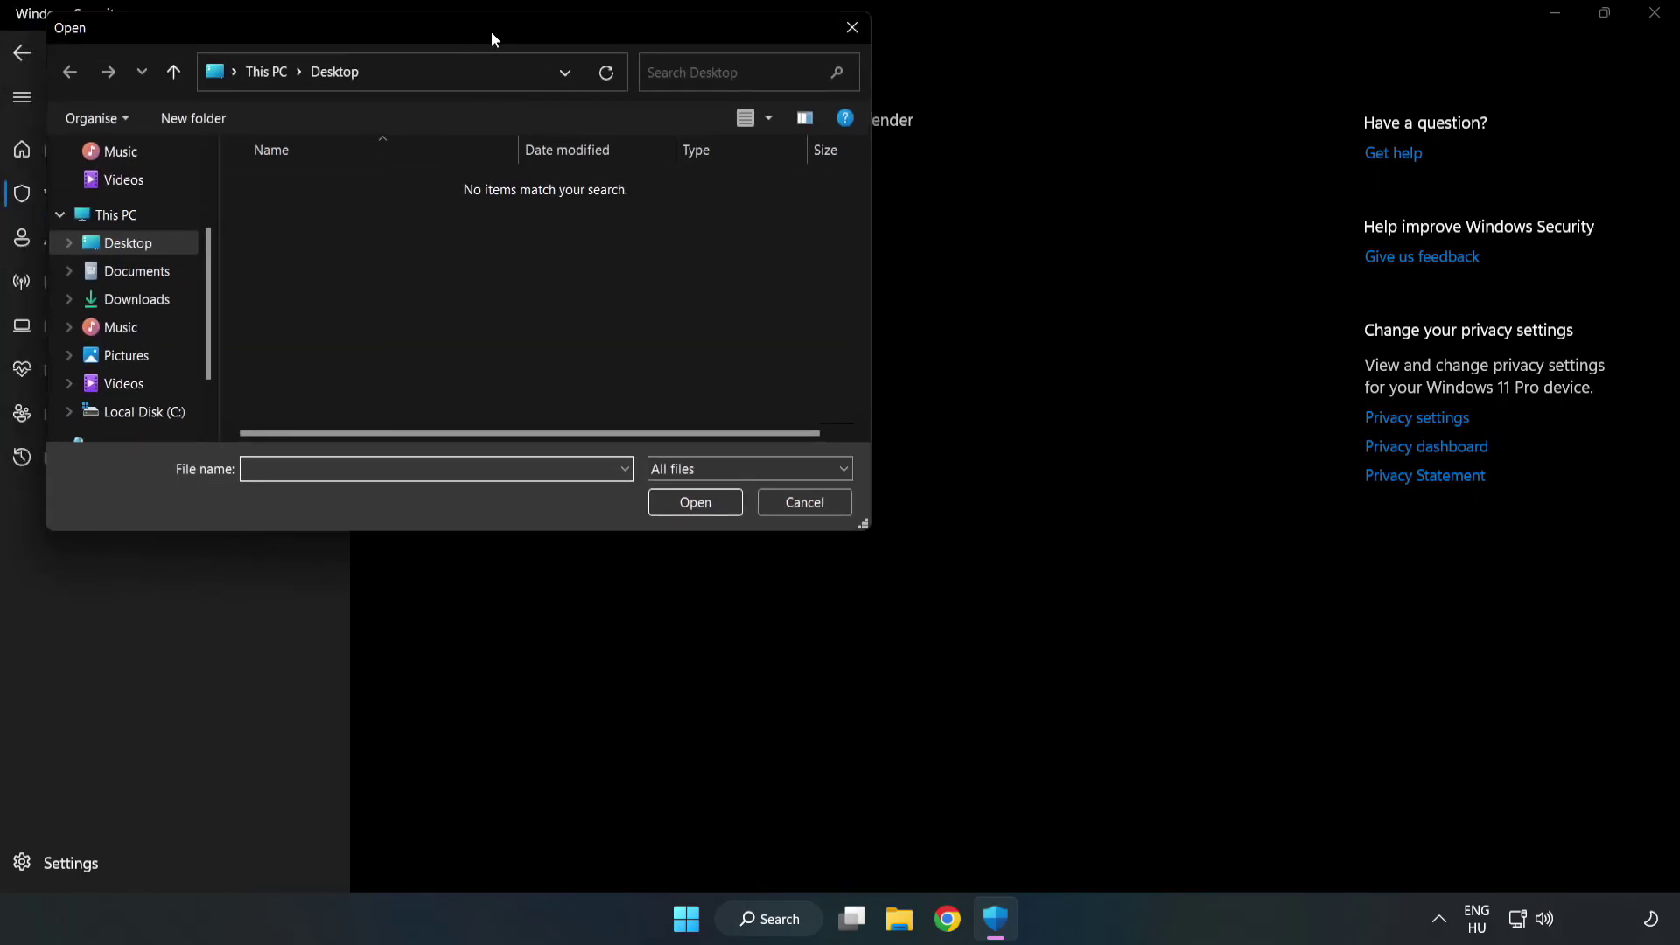
left_click_drag(452, 19, 774, 193)
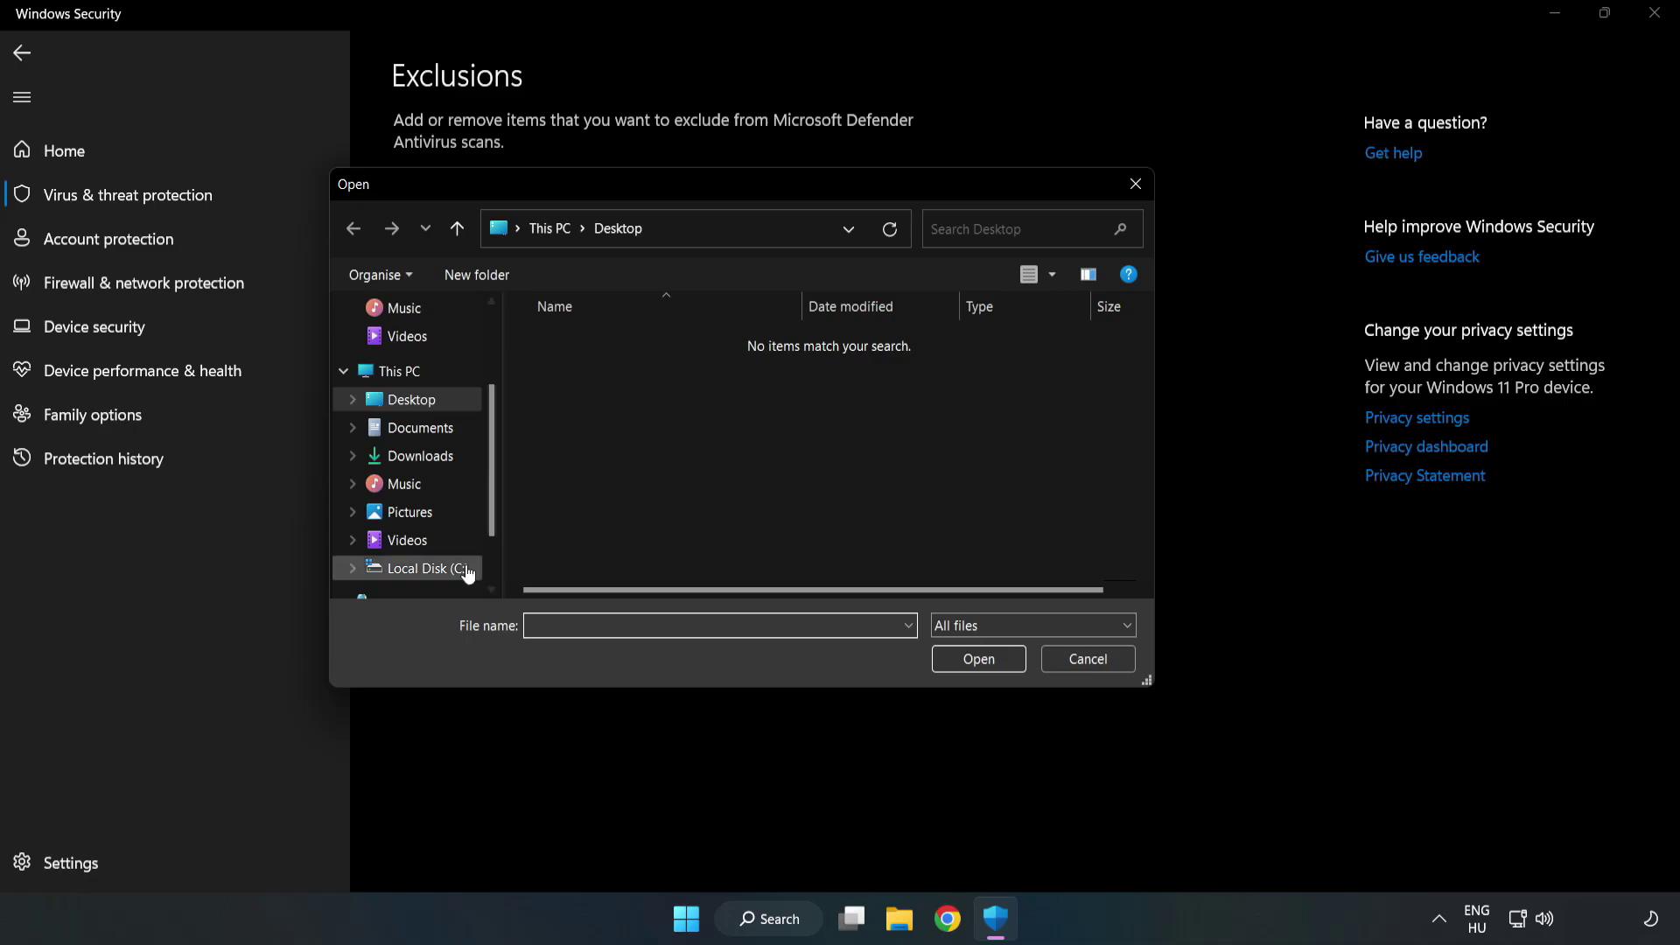
left_click(434, 569)
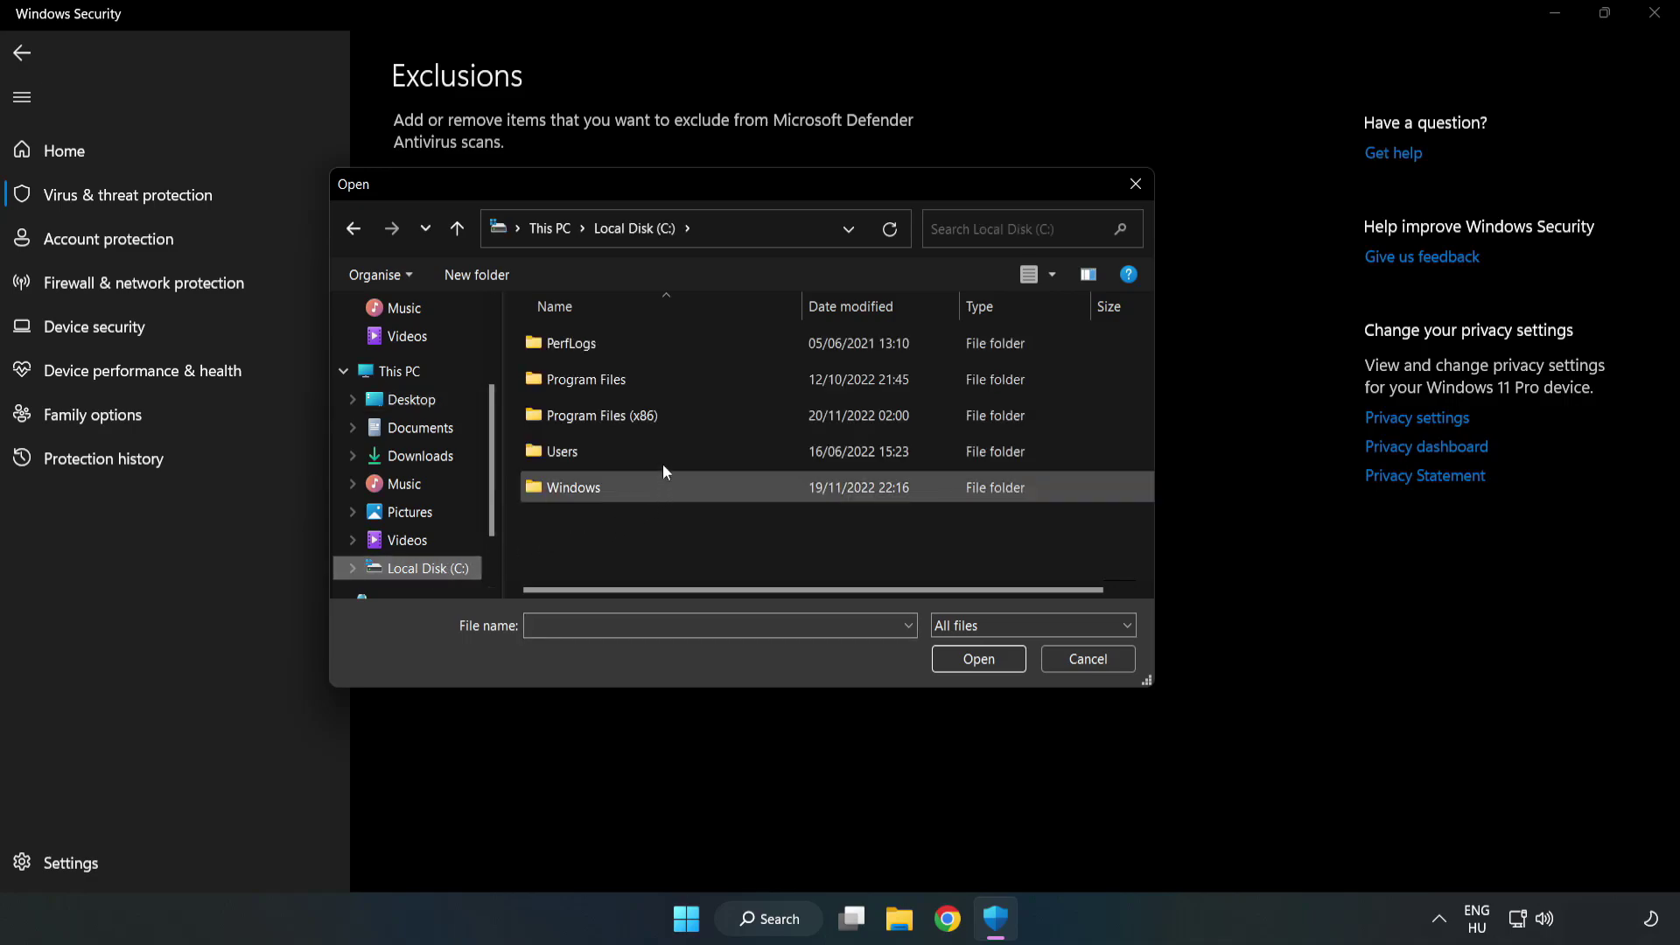
double_click(660, 418)
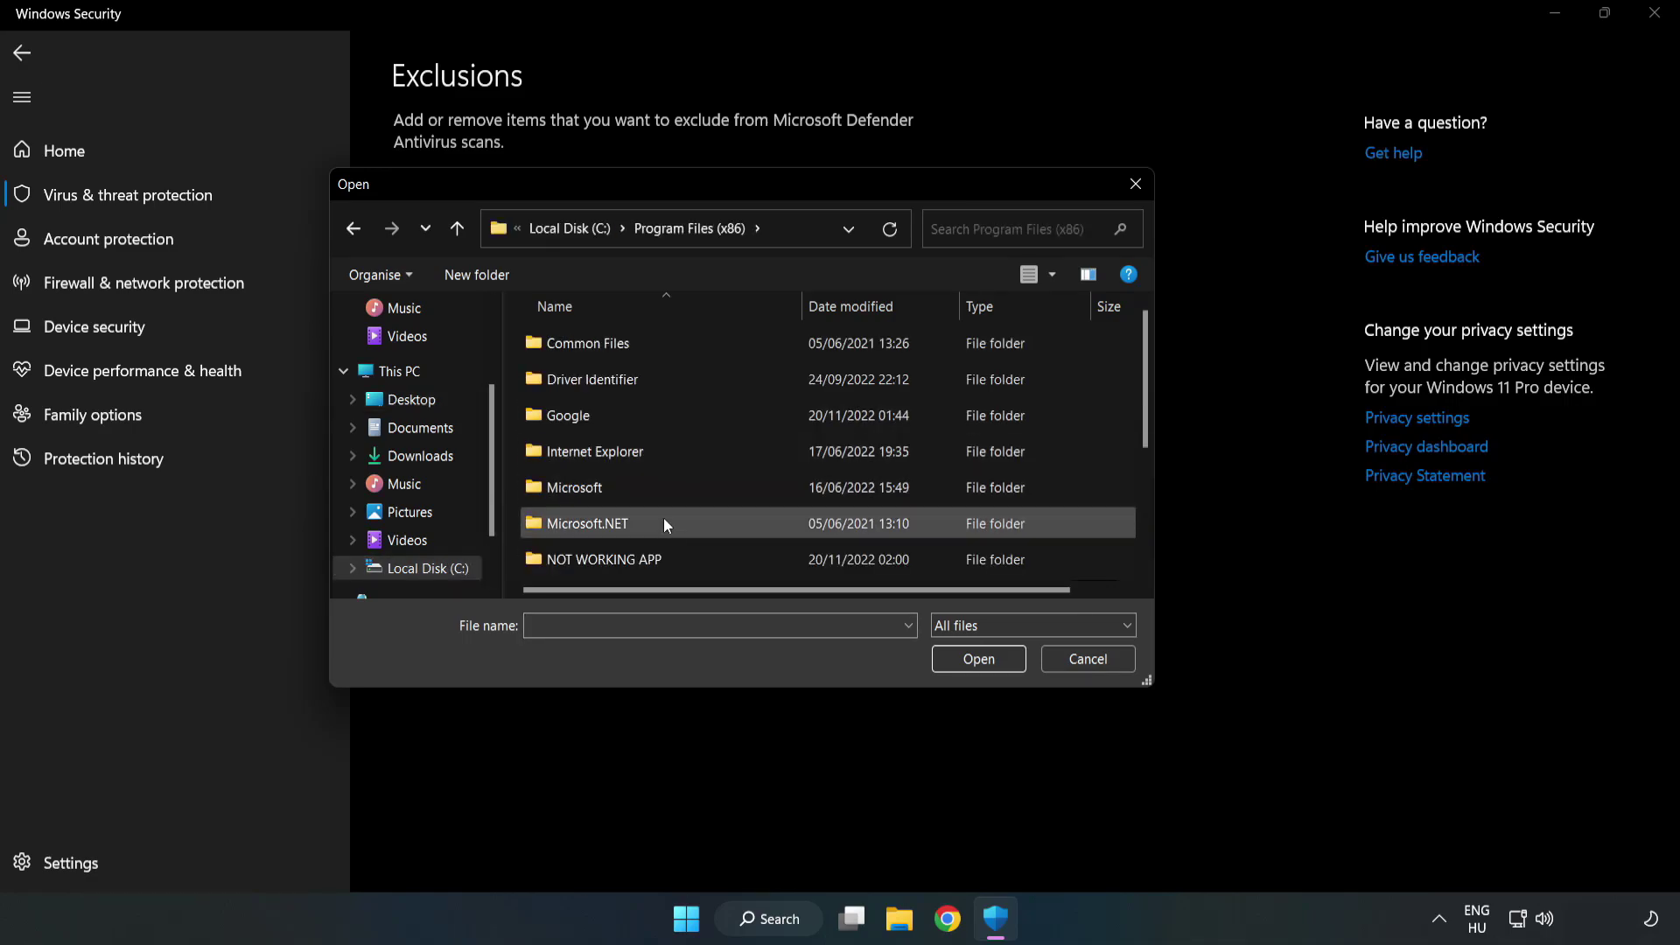
double_click(663, 560)
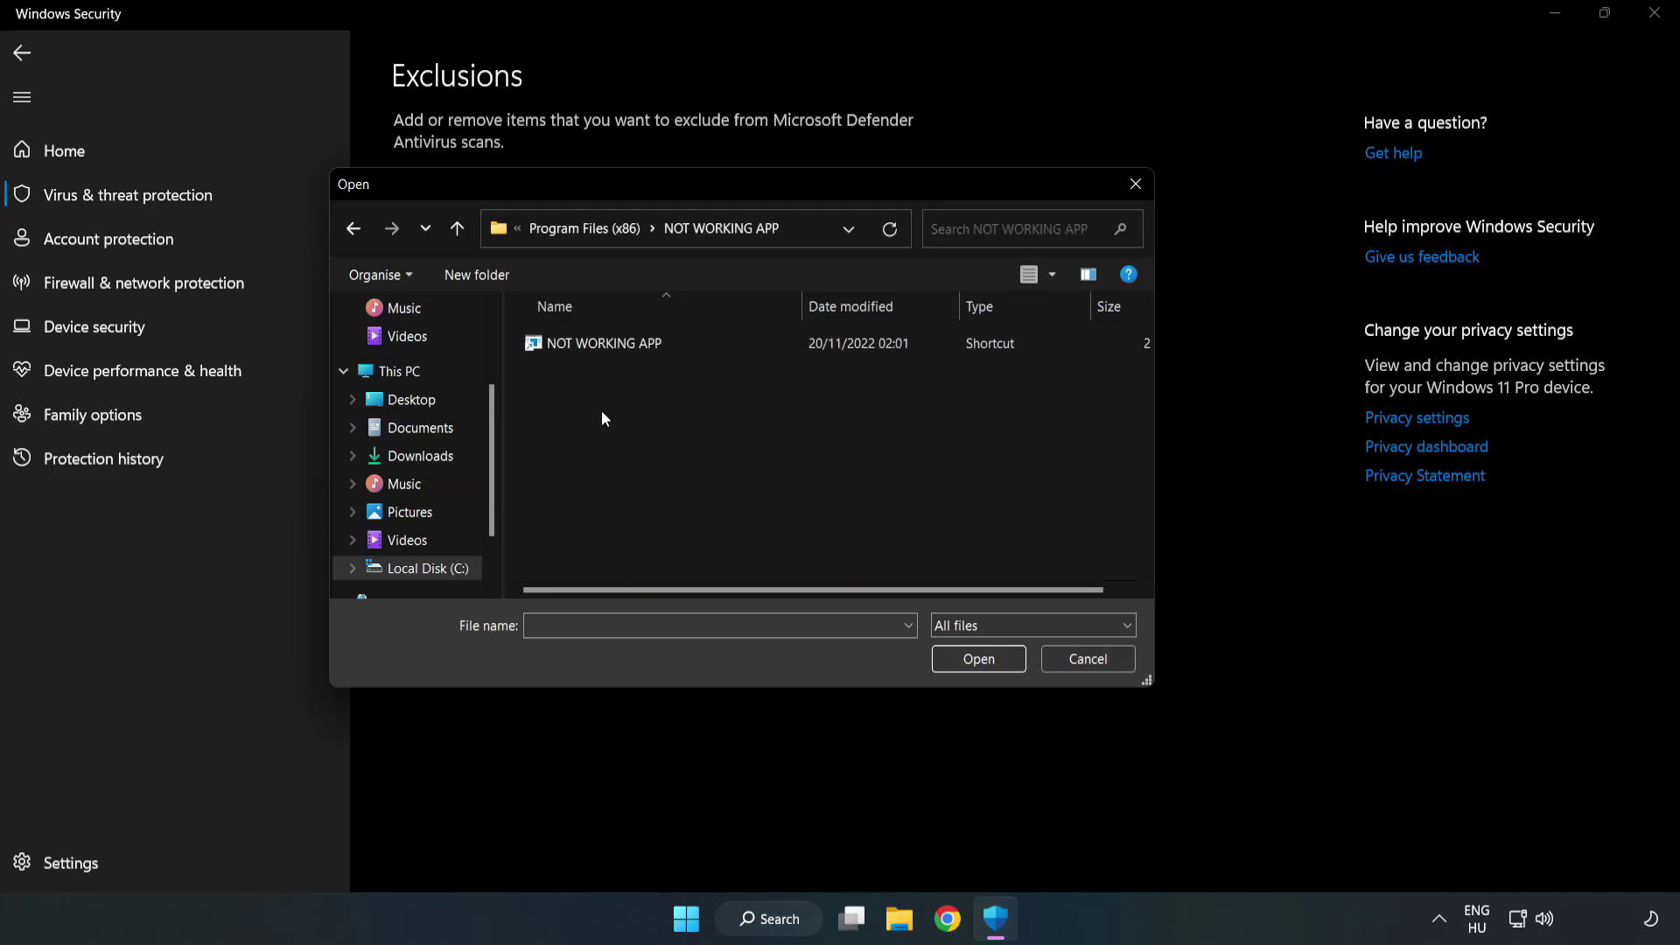
left_click(593, 344)
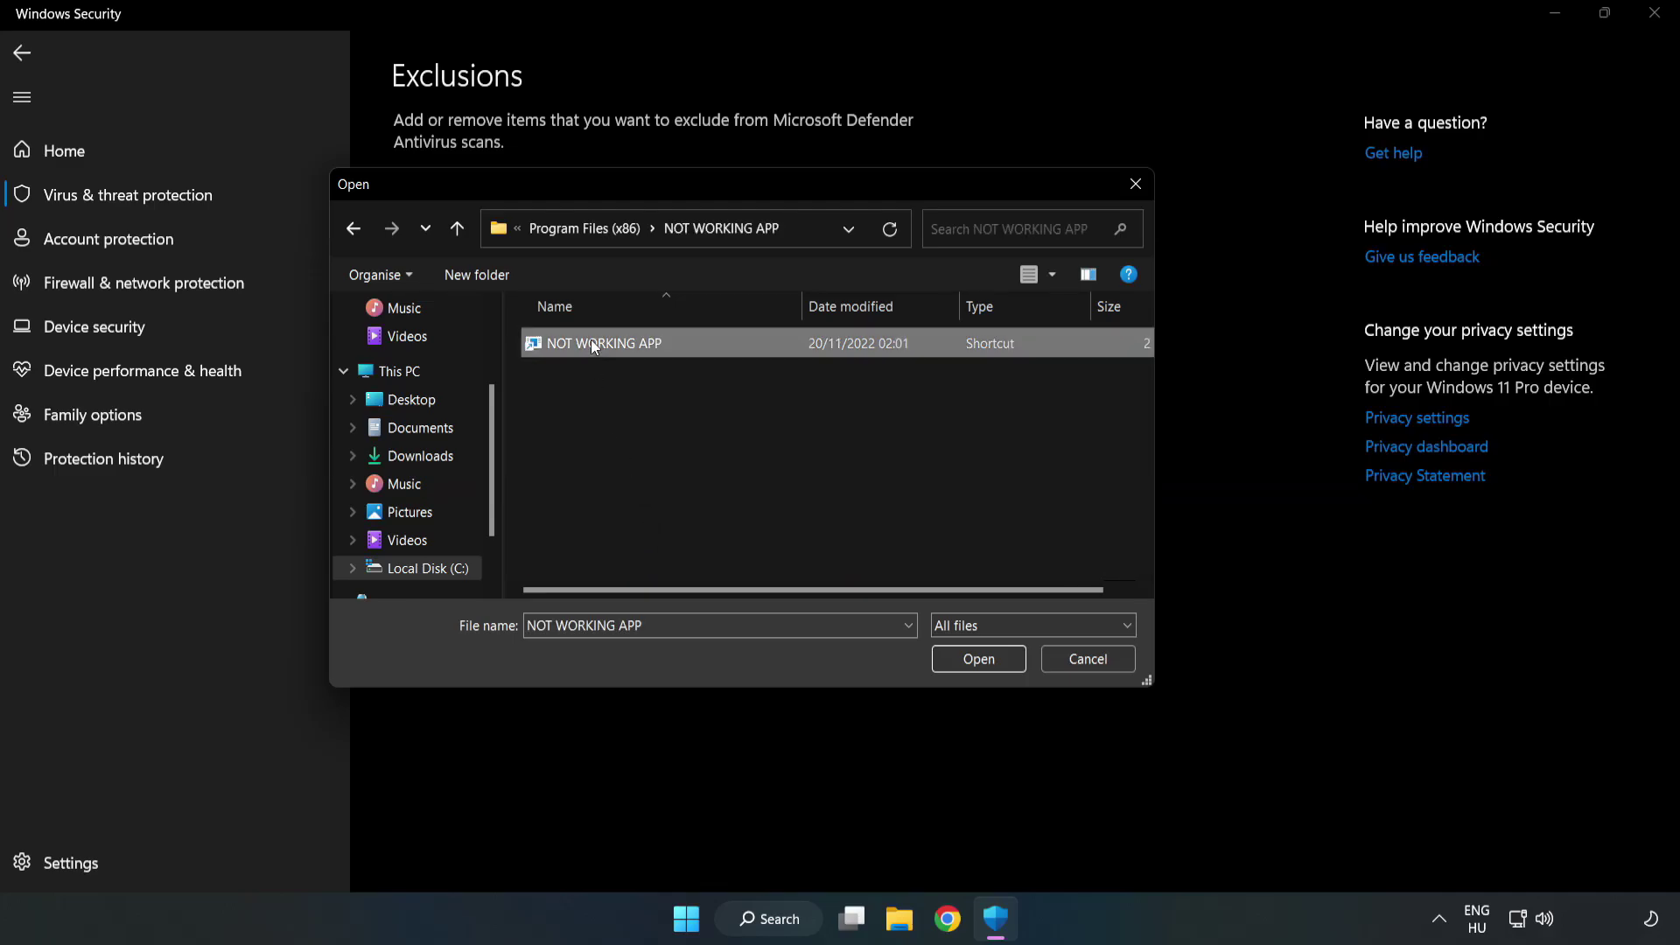
left_click(978, 662)
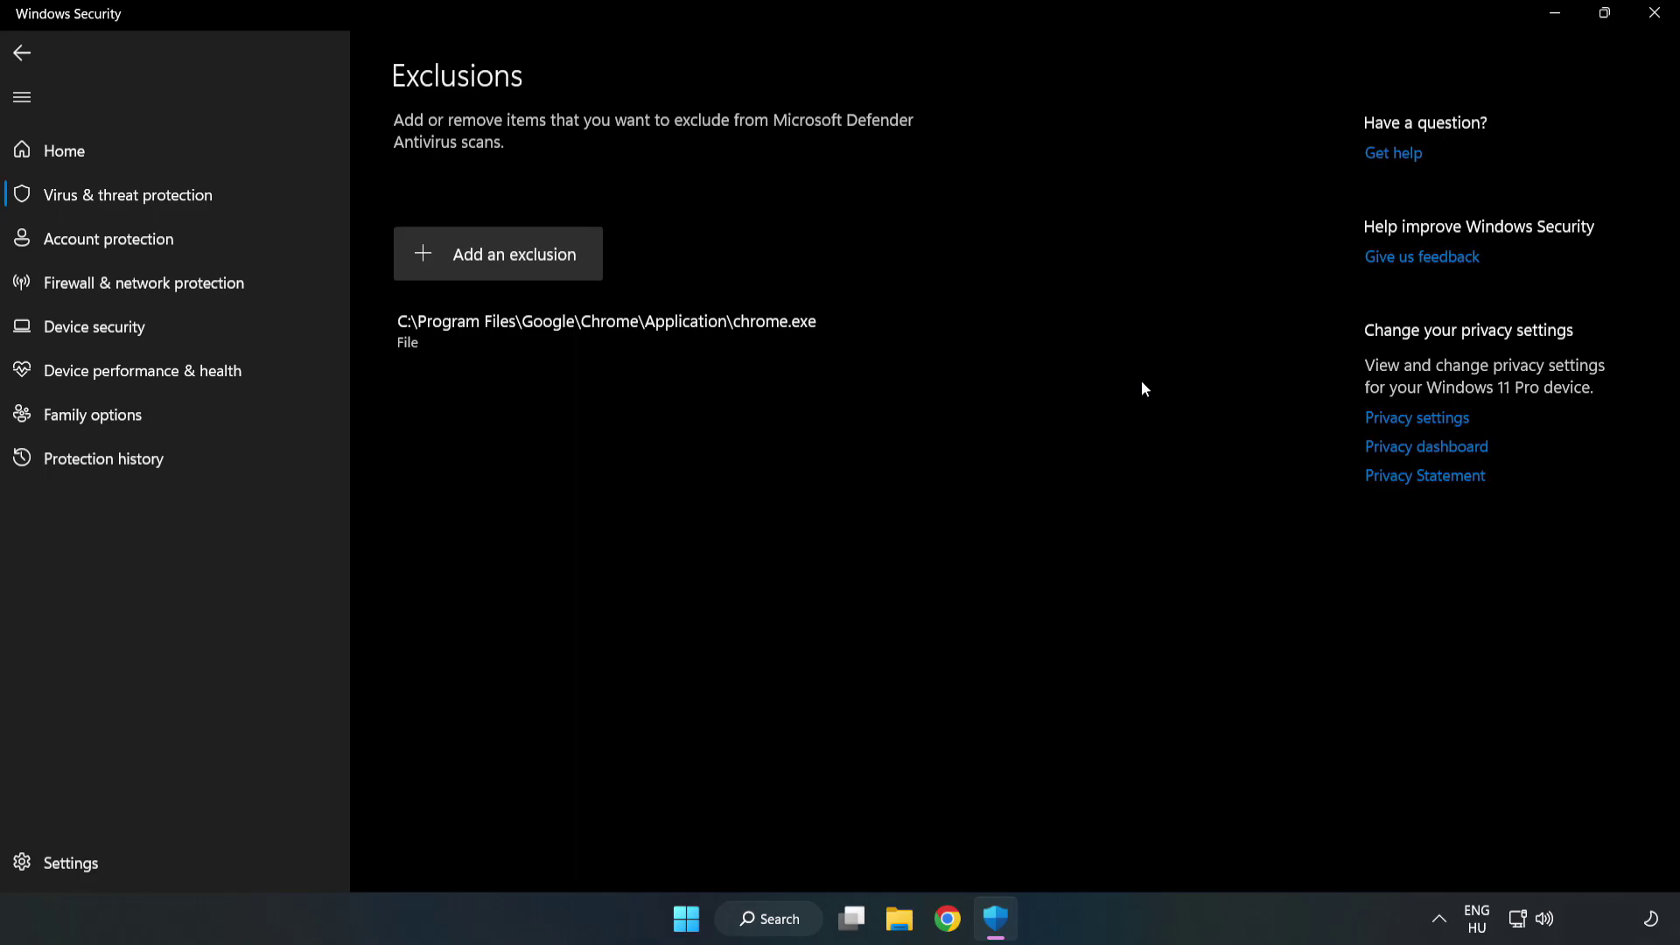
Close Windows Security and bring up the Start menu power options to restart
left_click(1654, 22)
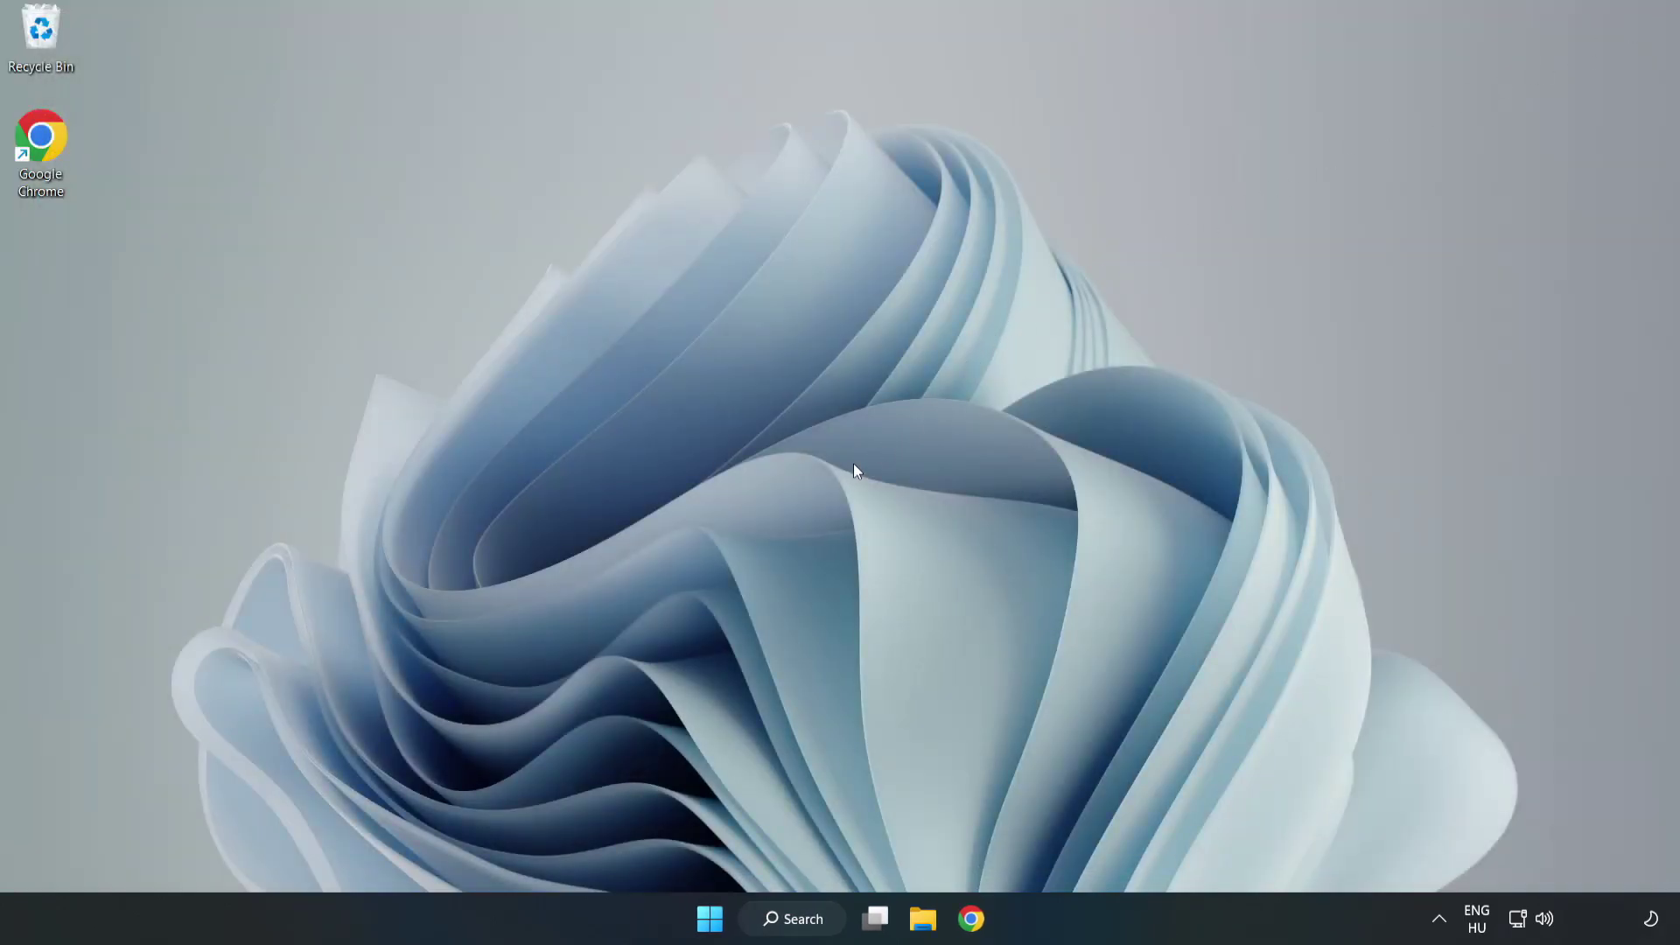
left_click(709, 918)
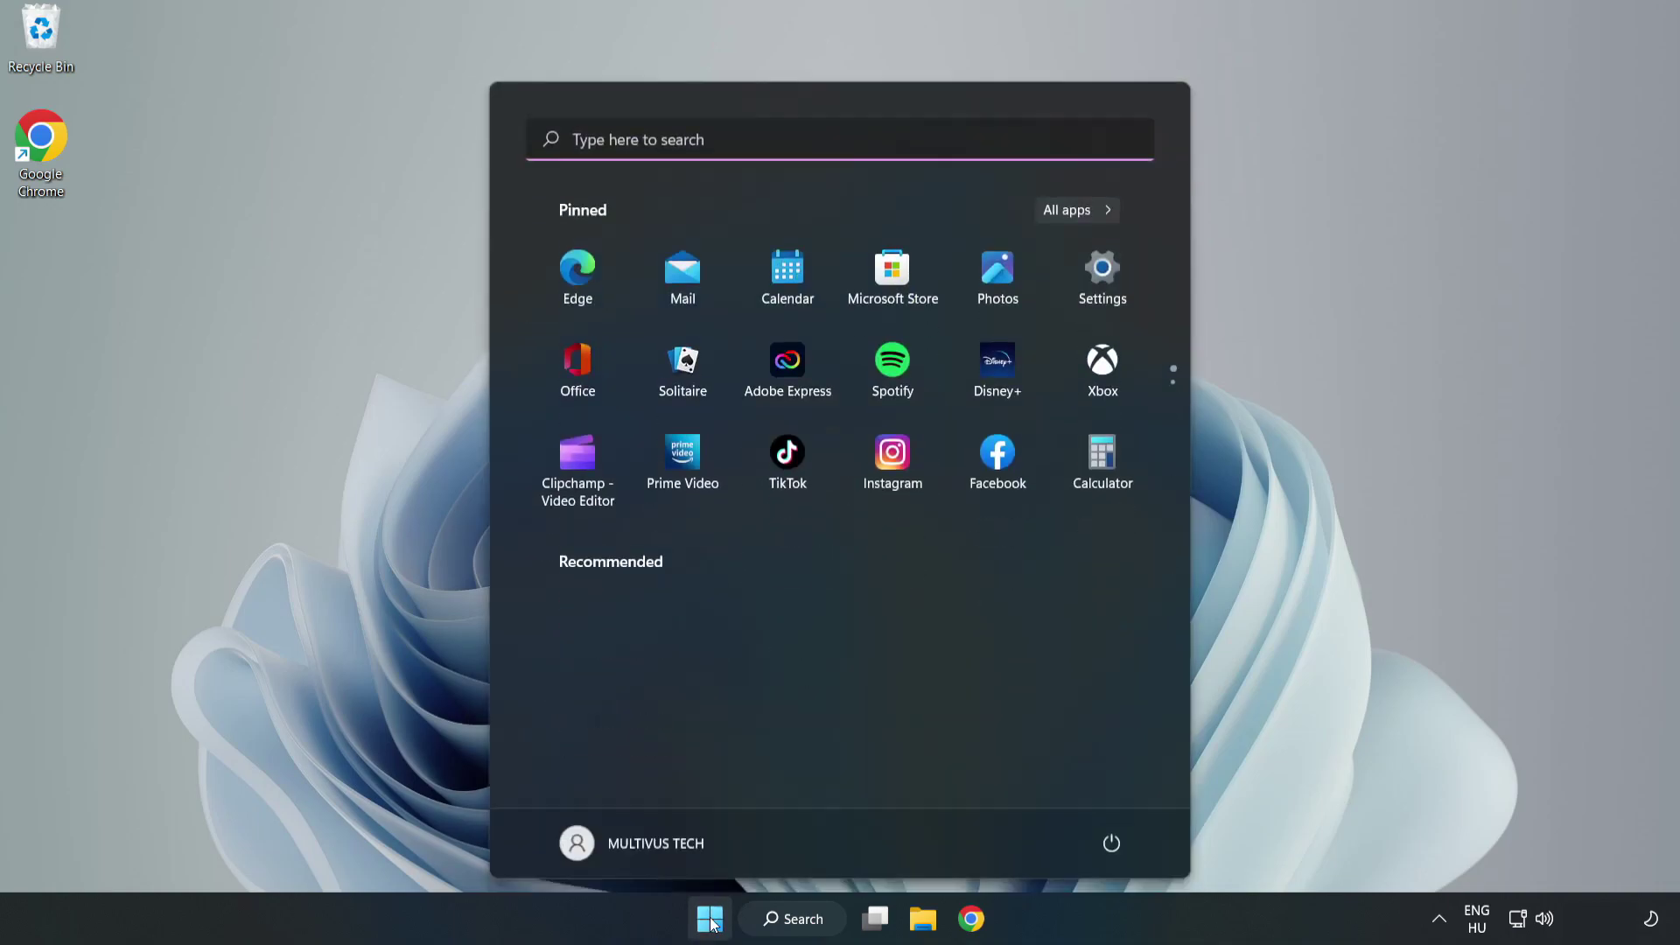
left_click(1123, 842)
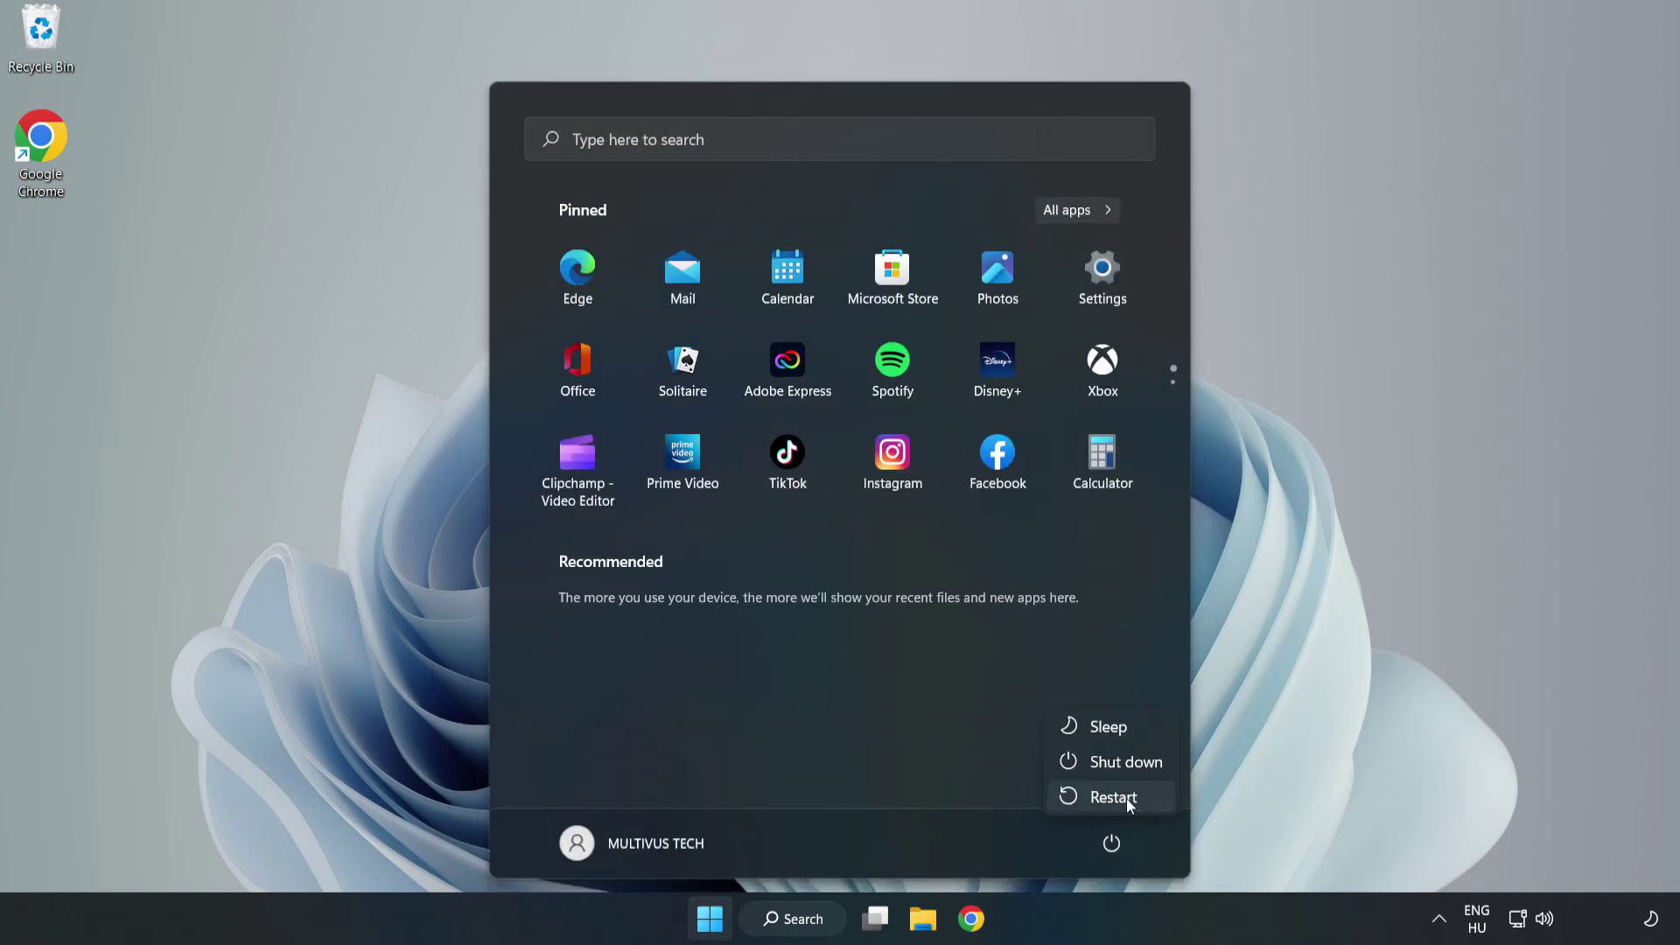